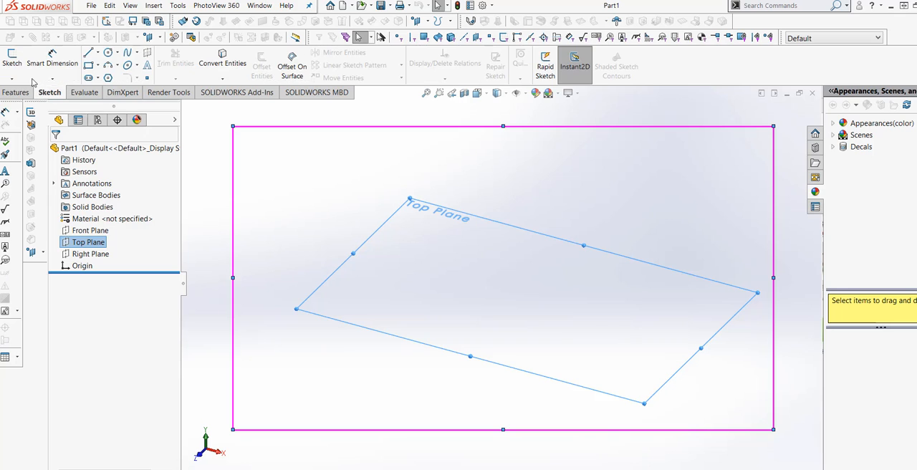
Step: Start a sketch on the Top Plane and draw a circle about 68 mm in diameter centred on the origin
{"action": "left_click", "coordinate": [11, 60]}
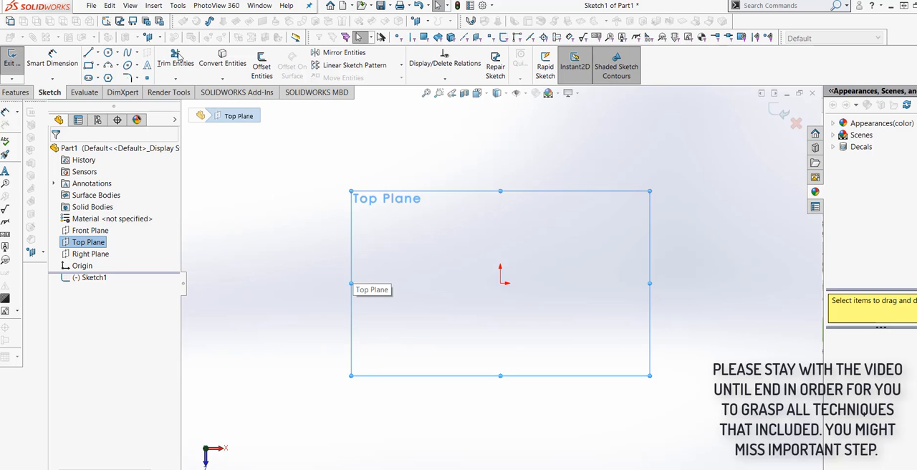
{"action": "left_click", "coordinate": [107, 54]}
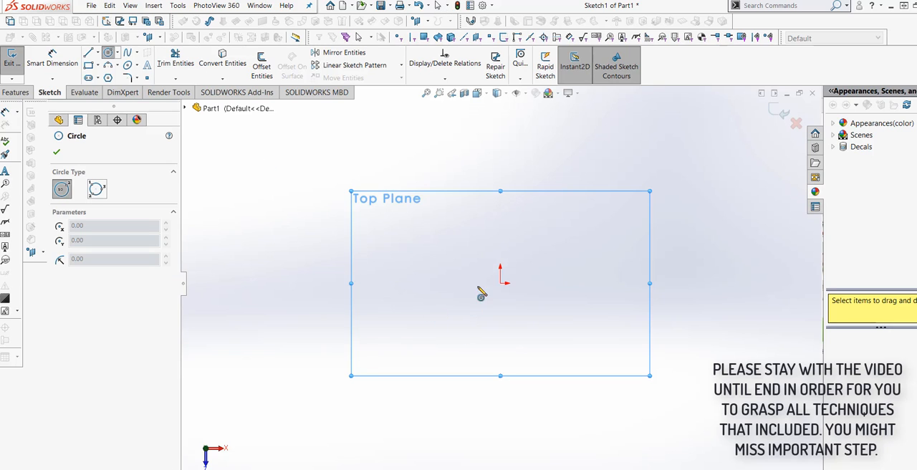
{"action": "left_click", "coordinate": [500, 283]}
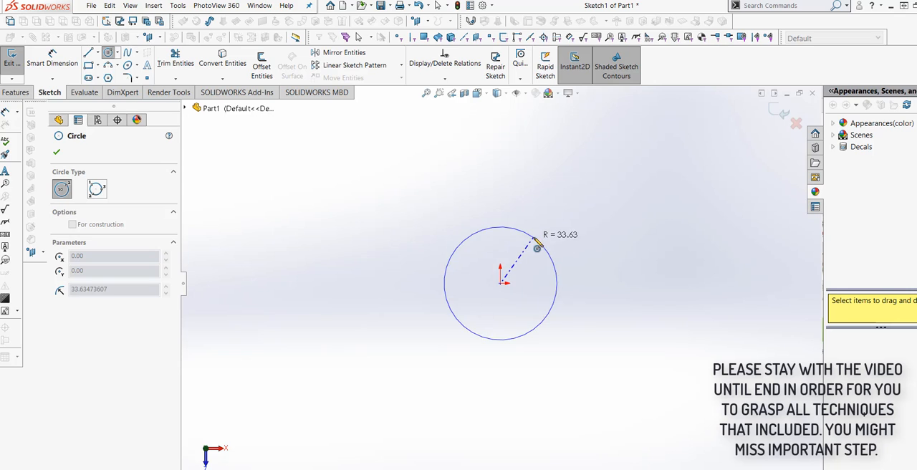
{"action": "left_click", "coordinate": [536, 242]}
Step: Dimension the origin circle's diameter and set it to 50 mm
{"action": "left_click", "coordinate": [74, 65]}
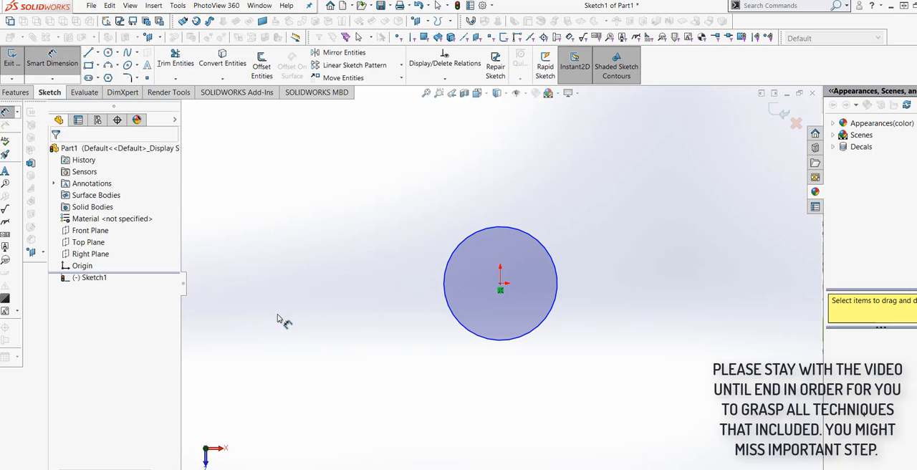
{"action": "left_click", "coordinate": [461, 324]}
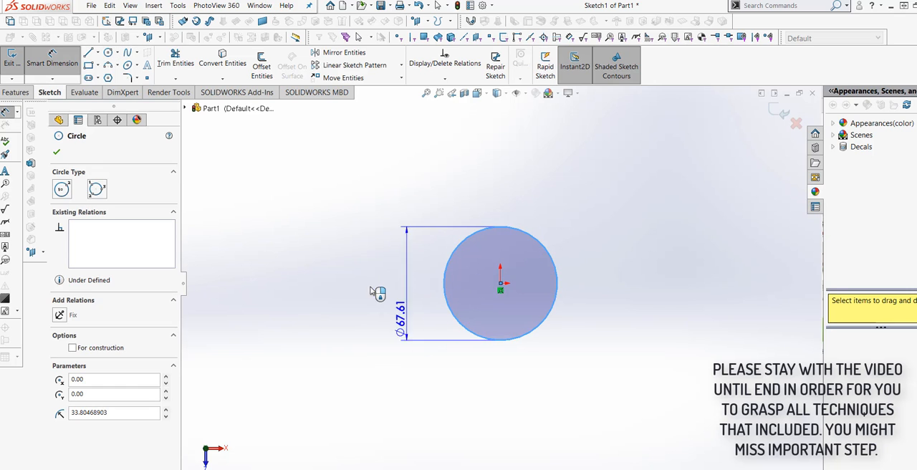
{"action": "left_click", "coordinate": [380, 292]}
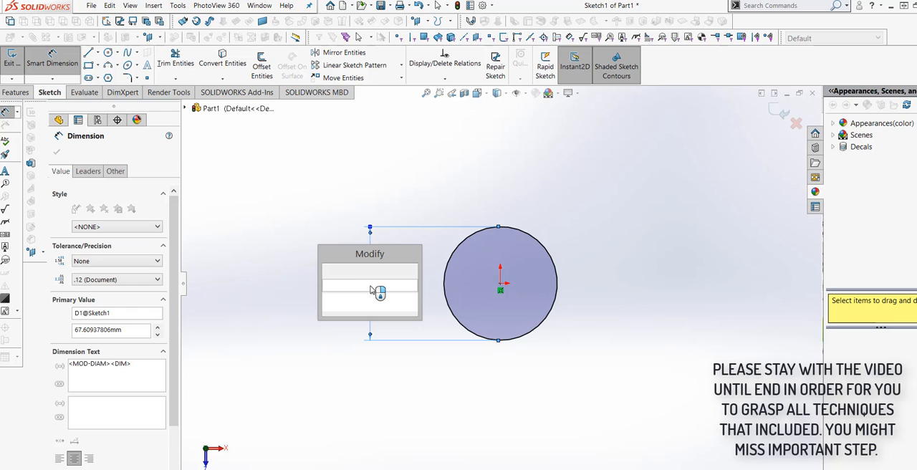
{"action": "type", "text": "50"}
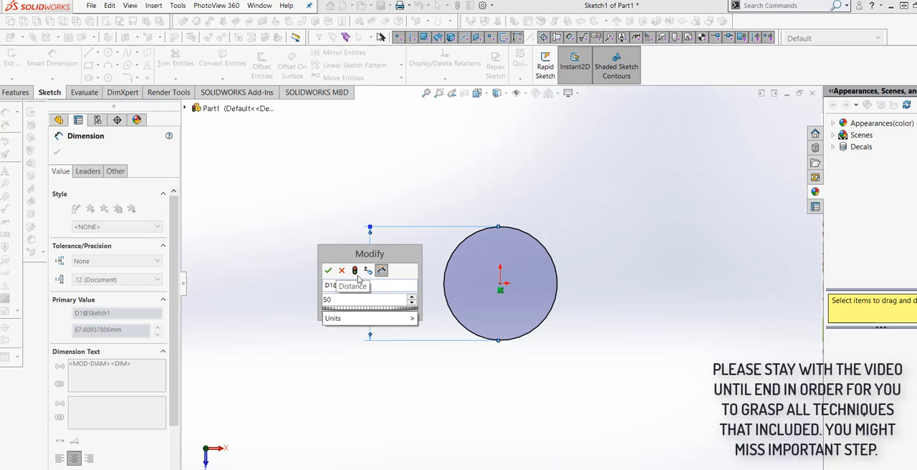
{"action": "left_click", "coordinate": [328, 270]}
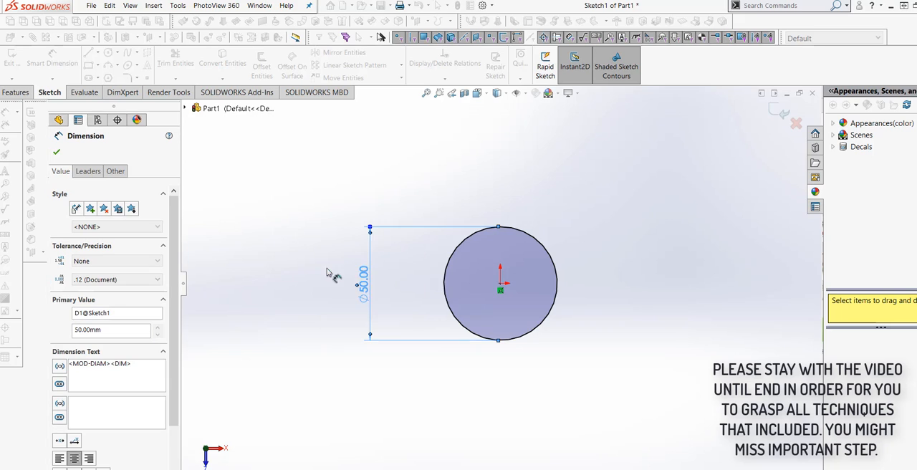
Step: Draw a second circle about 49 mm in diameter, horizontally aligned with the origin and about 156 mm to its right
{"action": "scroll", "coordinate": [459, 336], "scroll_direction": "up", "scroll_amount": 4}
{"action": "scroll", "coordinate": [556, 339], "scroll_direction": "down", "scroll_amount": 3}
{"action": "scroll", "coordinate": [580, 247], "scroll_direction": "up", "scroll_amount": 3}
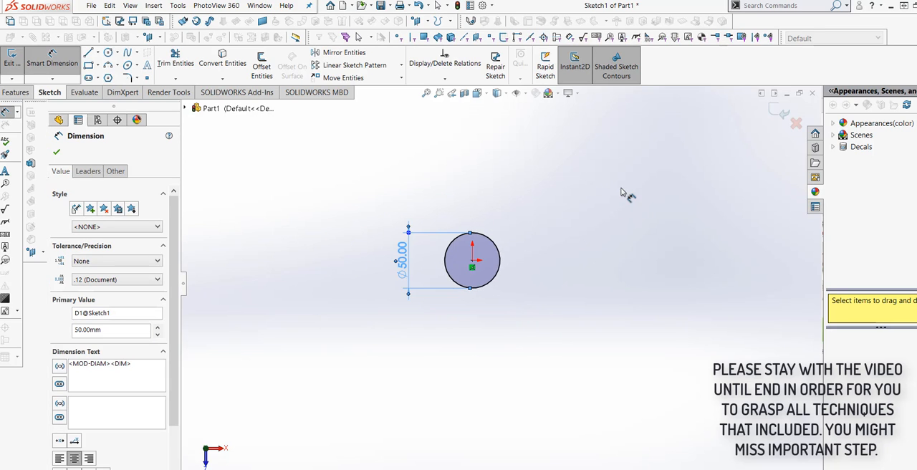
{"action": "scroll", "coordinate": [623, 193], "scroll_direction": "down", "scroll_amount": 1}
{"action": "left_click", "coordinate": [107, 52]}
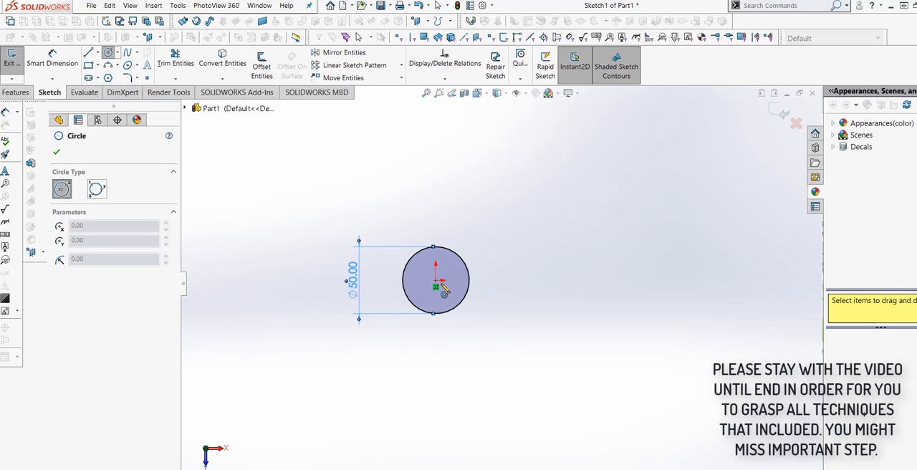
{"action": "left_click", "coordinate": [644, 281]}
{"action": "left_click", "coordinate": [658, 251]}
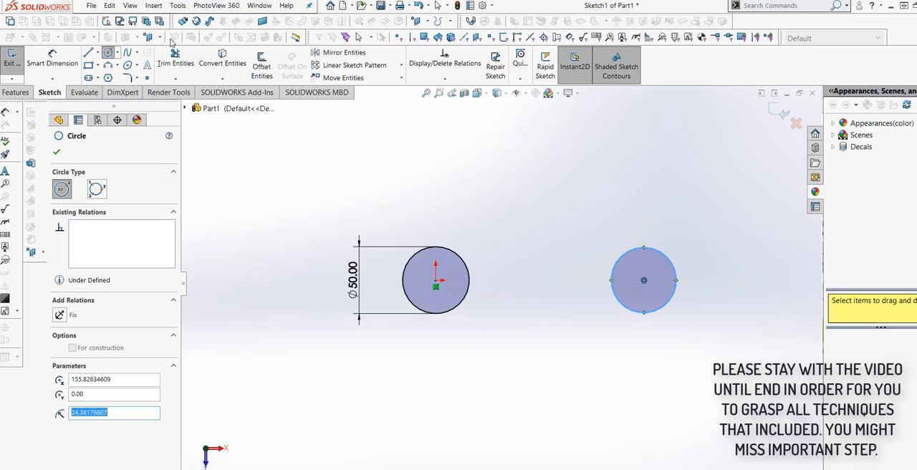
Step: Dimension the second circle's diameter and set it to 50 mm
{"action": "left_click", "coordinate": [70, 61]}
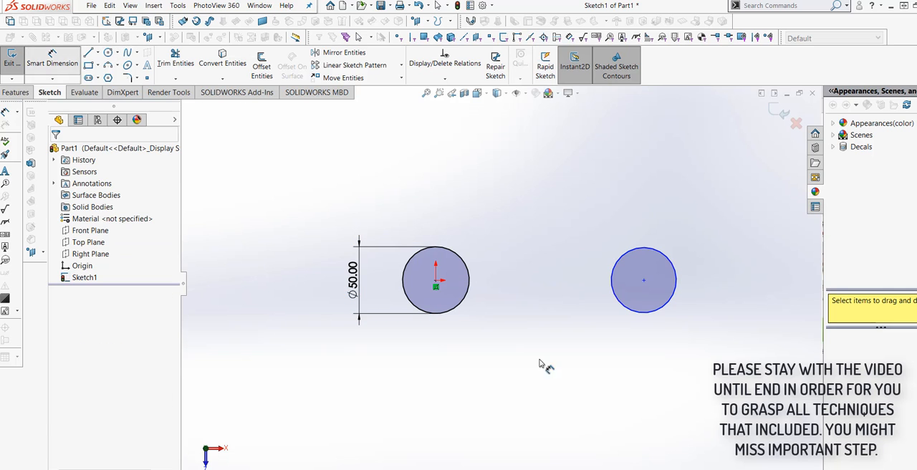
{"action": "left_click", "coordinate": [666, 313]}
{"action": "left_click", "coordinate": [711, 276]}
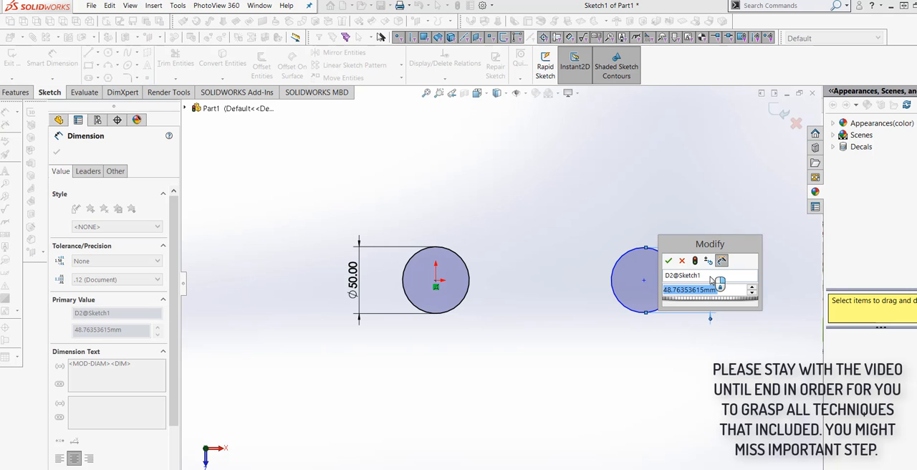
{"action": "type", "text": "50"}
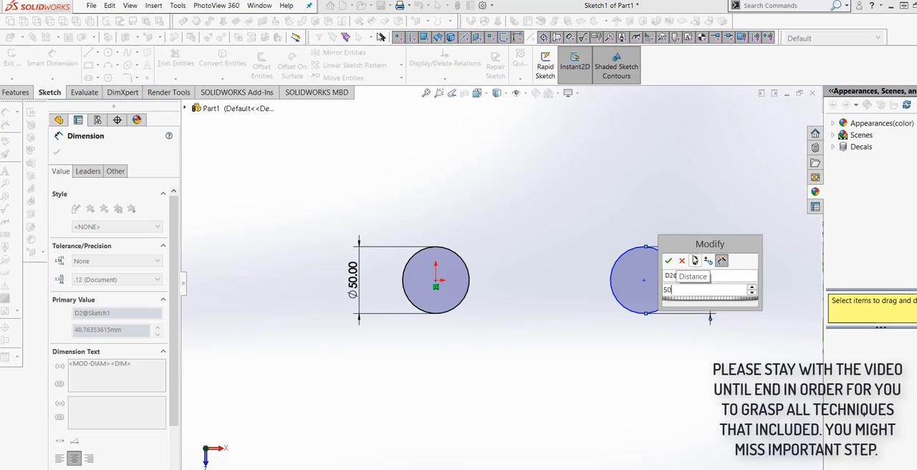
{"action": "left_click", "coordinate": [669, 260]}
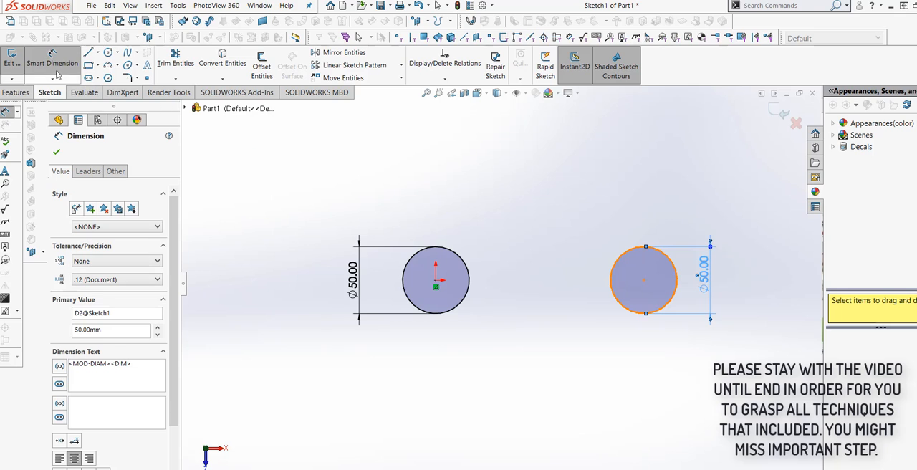
Step: Draw a horizontal line about 156 mm long joining the lowest points of the two circles
{"action": "left_click", "coordinate": [88, 52]}
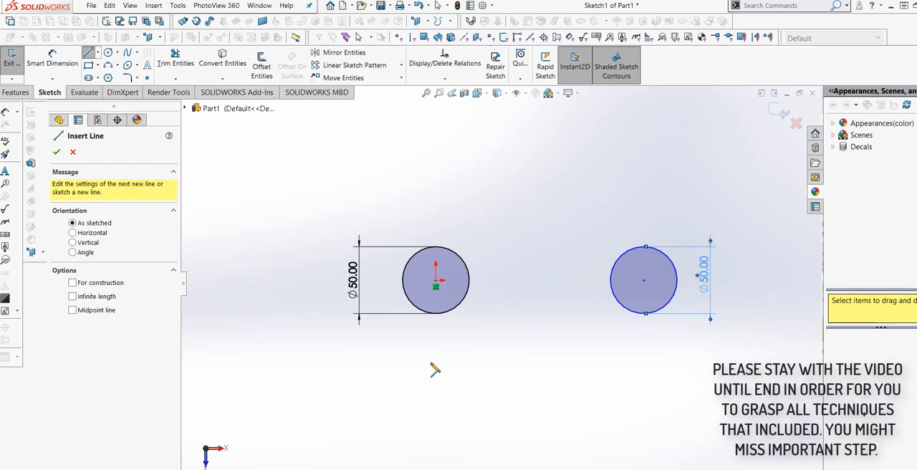
{"action": "left_click", "coordinate": [436, 314]}
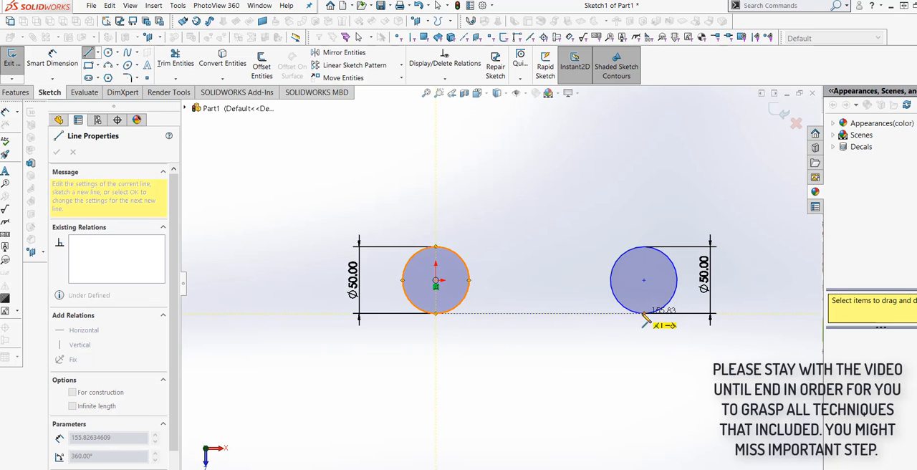
{"action": "left_click", "coordinate": [644, 313]}
{"action": "right_click", "coordinate": [643, 315]}
{"action": "left_click", "coordinate": [664, 320]}
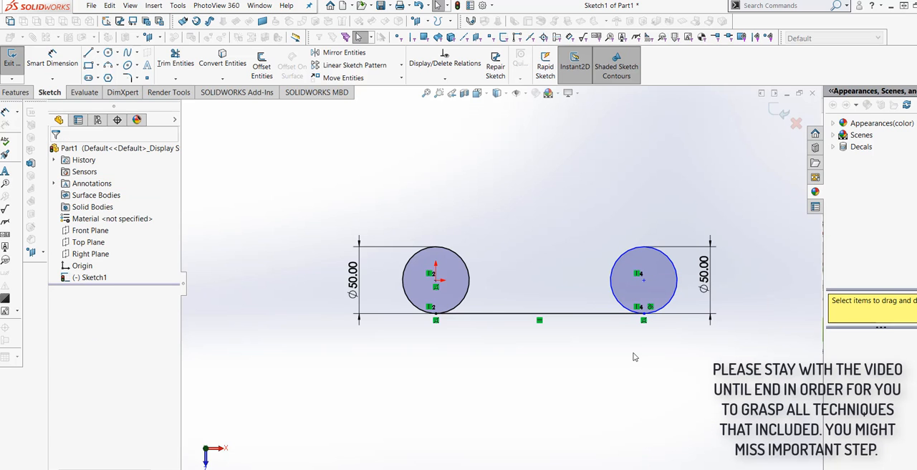
Step: Dimension the horizontal distance between the two circle centres and set it to 175 mm
{"action": "scroll", "coordinate": [624, 346], "scroll_direction": "up", "scroll_amount": 1}
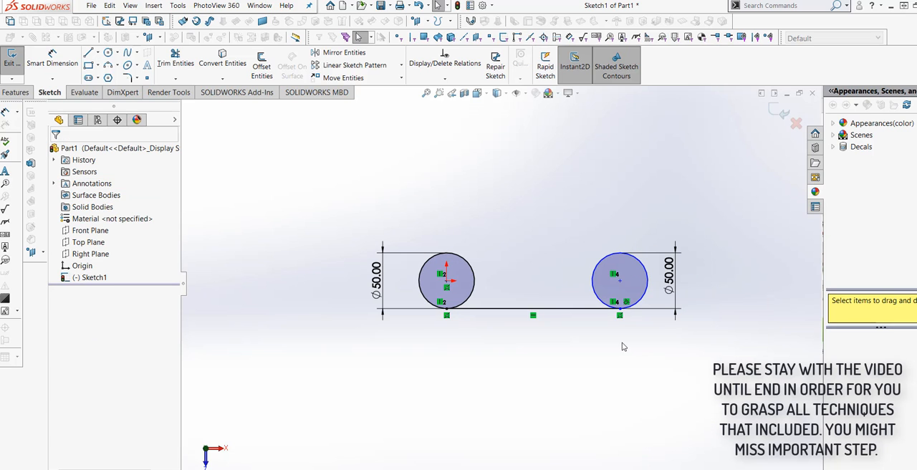
{"action": "left_click", "coordinate": [52, 60]}
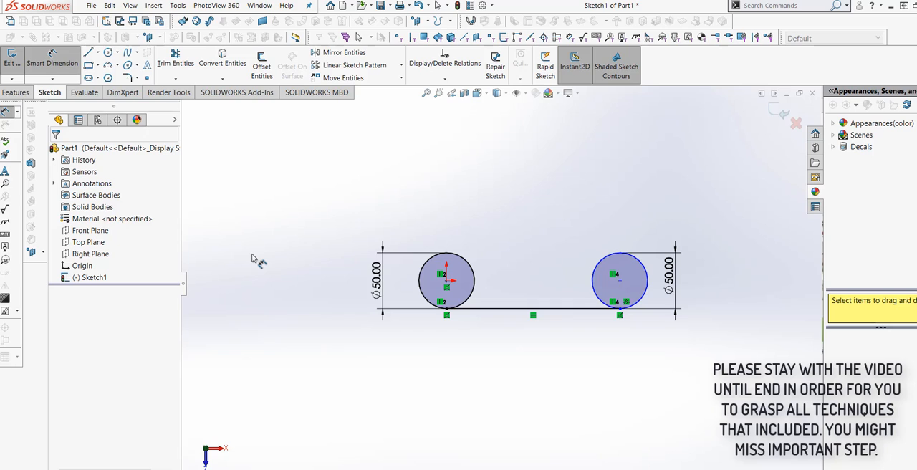
{"action": "left_click", "coordinate": [447, 281]}
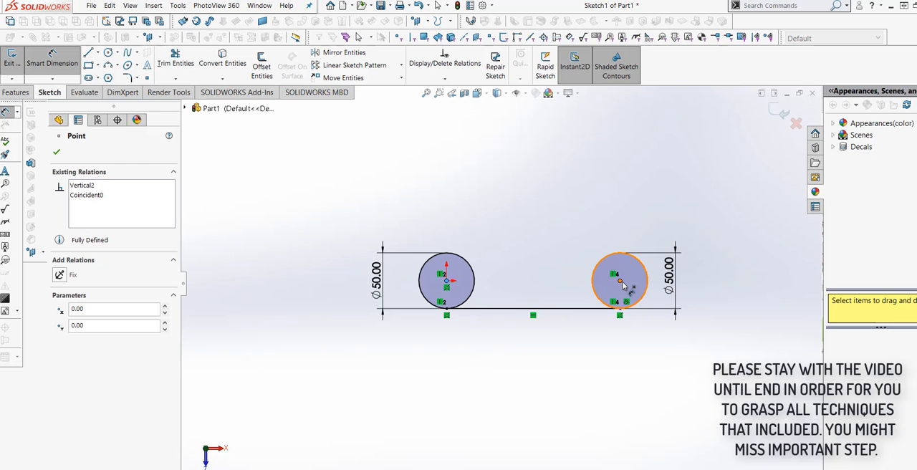
{"action": "left_click", "coordinate": [620, 280]}
{"action": "left_click", "coordinate": [550, 352]}
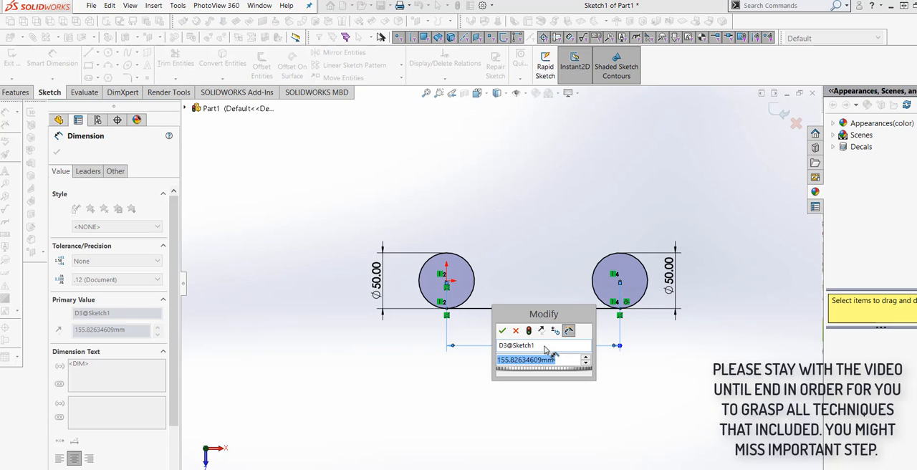
{"action": "type", "text": "1"}
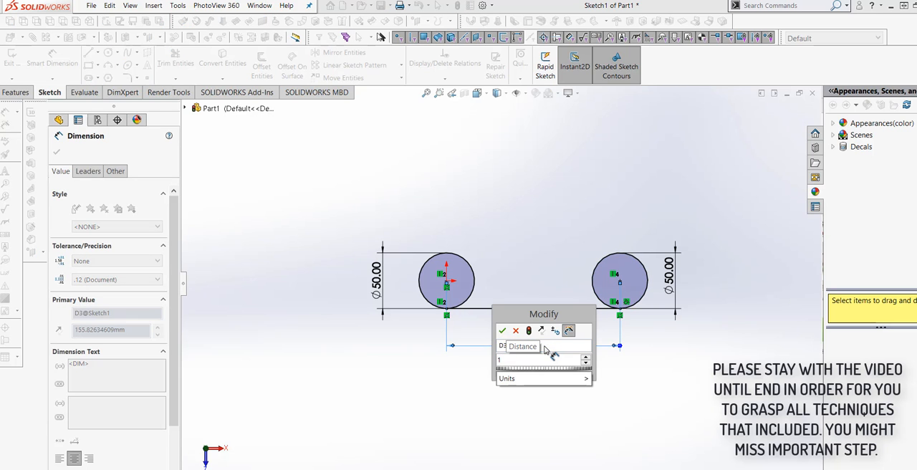
{"action": "type", "text": "75"}
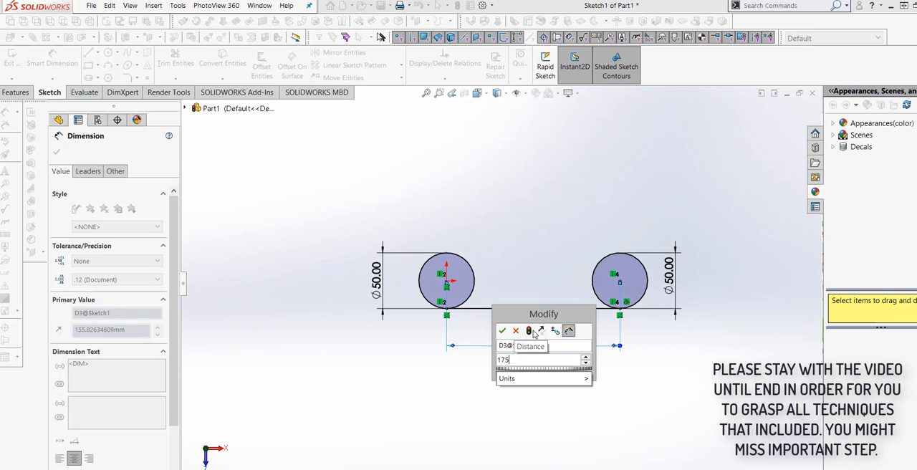
{"action": "left_click", "coordinate": [529, 331]}
{"action": "left_click", "coordinate": [503, 331]}
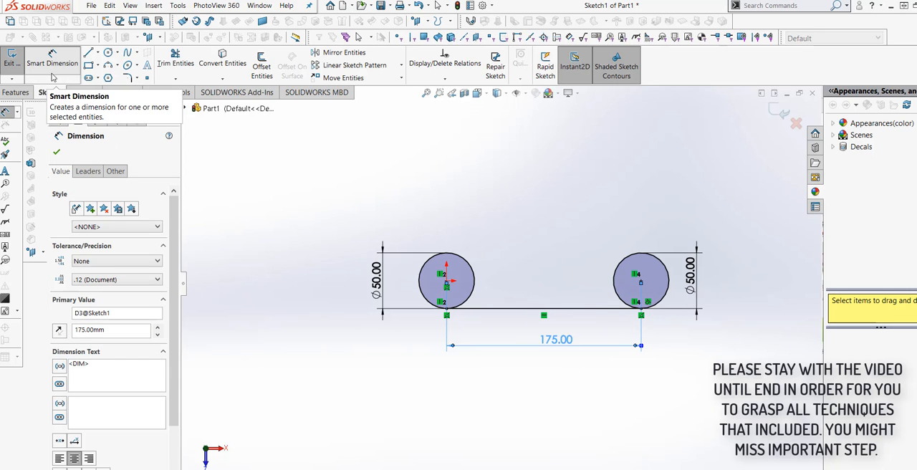
Step: Draw a third circle about 47 mm in diameter, vertically aligned about 123 mm above the right circle's centre
{"action": "left_click", "coordinate": [108, 53]}
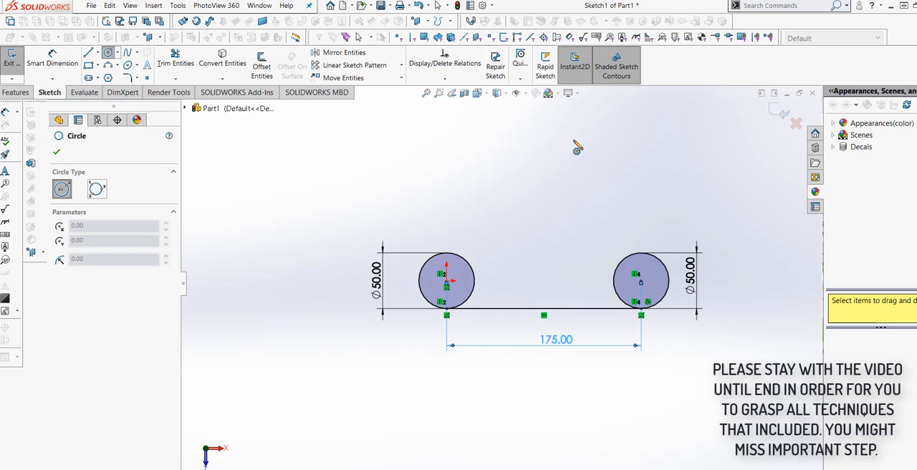
{"action": "left_click", "coordinate": [641, 143]}
{"action": "left_click", "coordinate": [658, 125]}
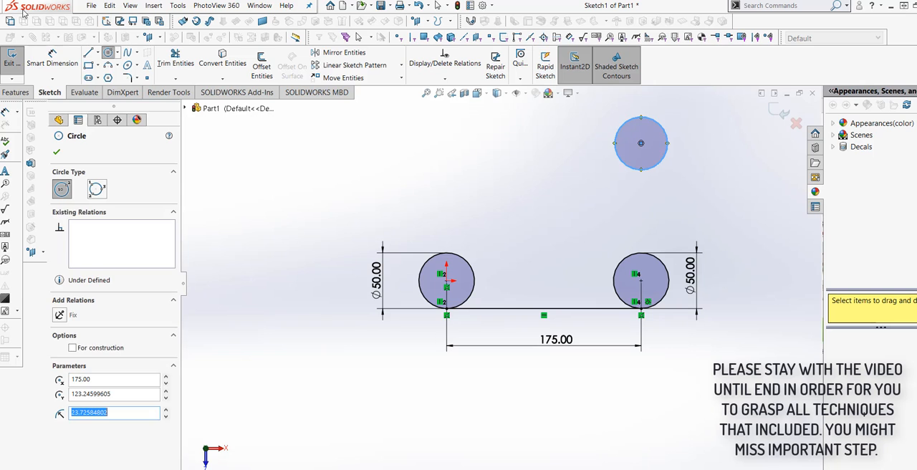
Step: Dimension the upper circle's diameter and set it to 50 mm
{"action": "left_click", "coordinate": [51, 59]}
{"action": "left_click", "coordinate": [622, 165]}
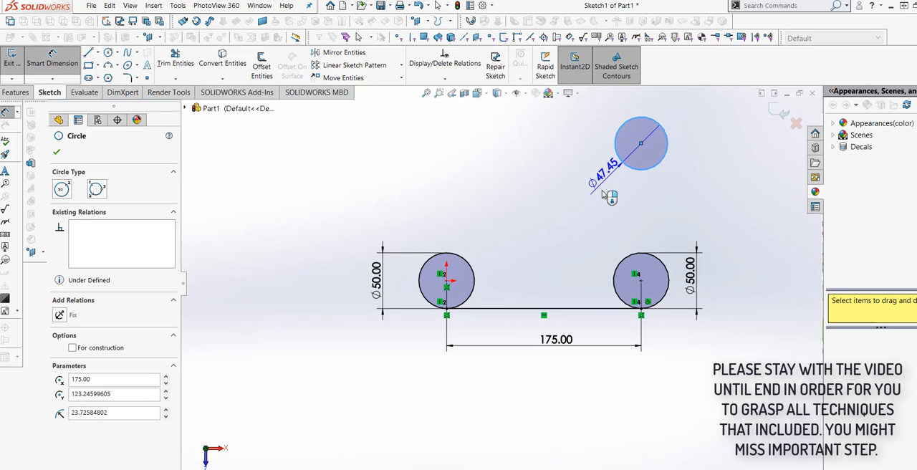
{"action": "left_click", "coordinate": [589, 188]}
{"action": "type", "text": "50"}
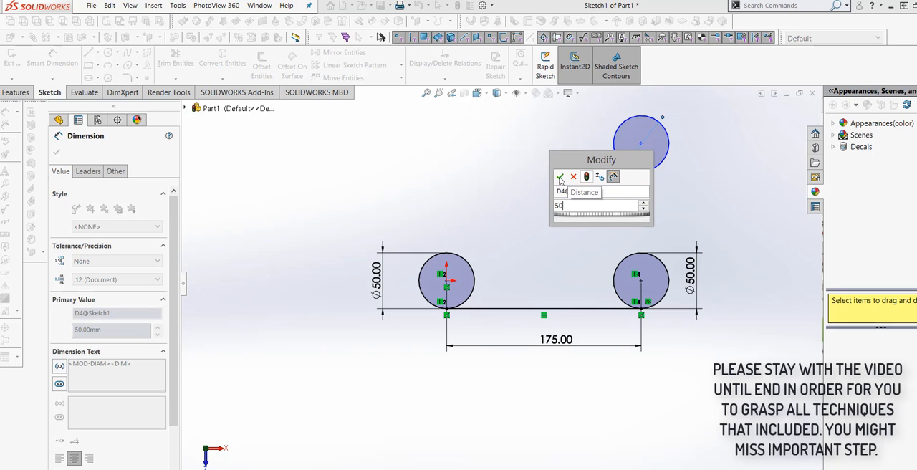
{"action": "left_click", "coordinate": [560, 176]}
Step: Draw a vertical line about 123 mm long joining the rightmost points of the lower right and upper circles
{"action": "left_click", "coordinate": [88, 53]}
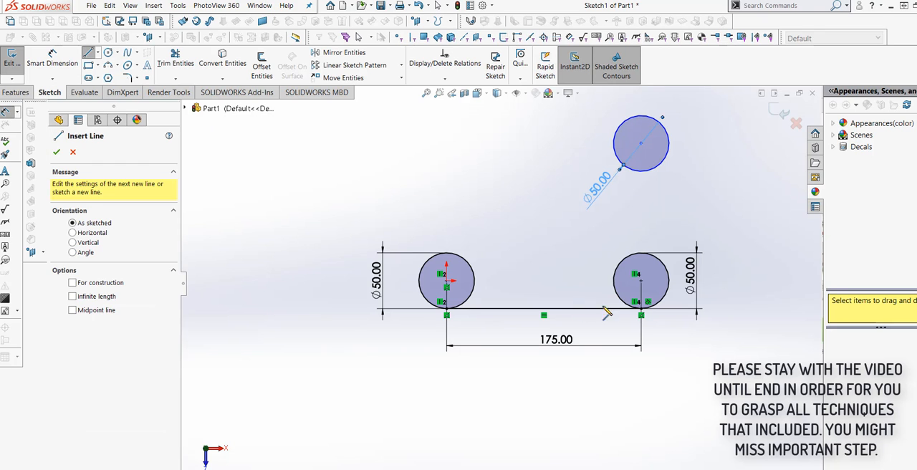
{"action": "left_click", "coordinate": [669, 280]}
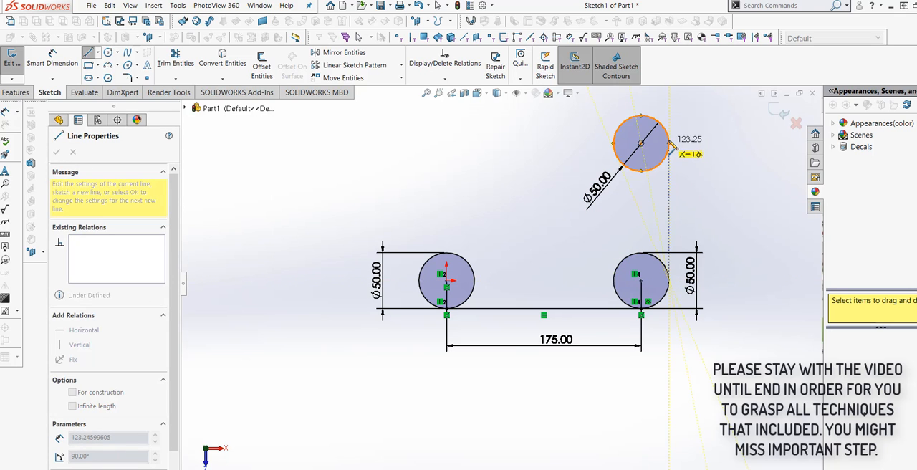
{"action": "left_click", "coordinate": [669, 143]}
{"action": "right_click", "coordinate": [670, 142]}
{"action": "left_click", "coordinate": [697, 149]}
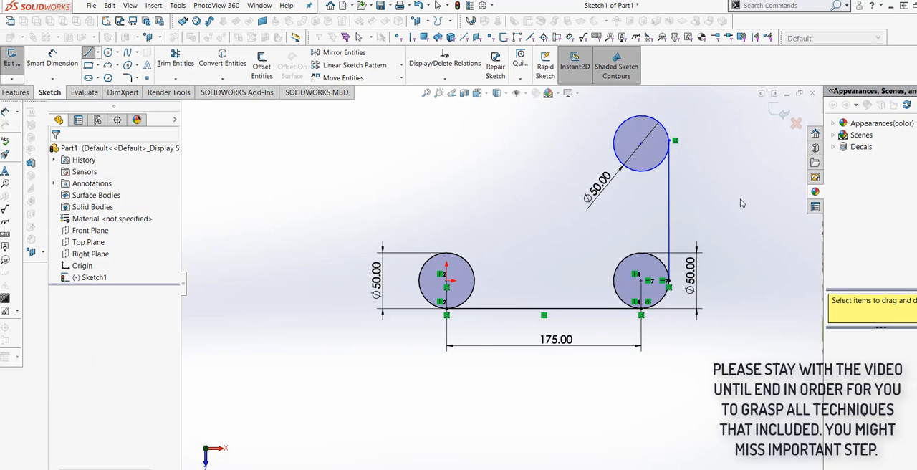
Step: Dimension the vertical distance between the upper and lower right circle centres and set it to 175 mm
{"action": "left_click", "coordinate": [38, 63]}
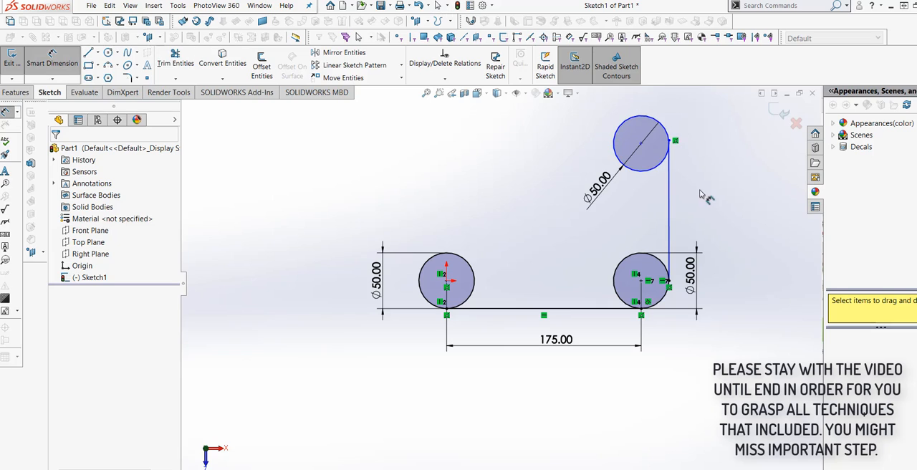
{"action": "left_click", "coordinate": [642, 145]}
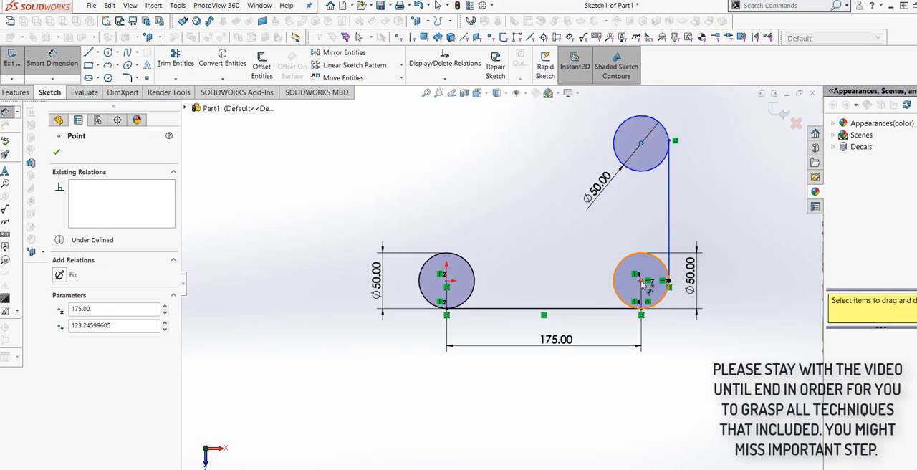
{"action": "left_click", "coordinate": [642, 281]}
{"action": "left_click", "coordinate": [742, 230]}
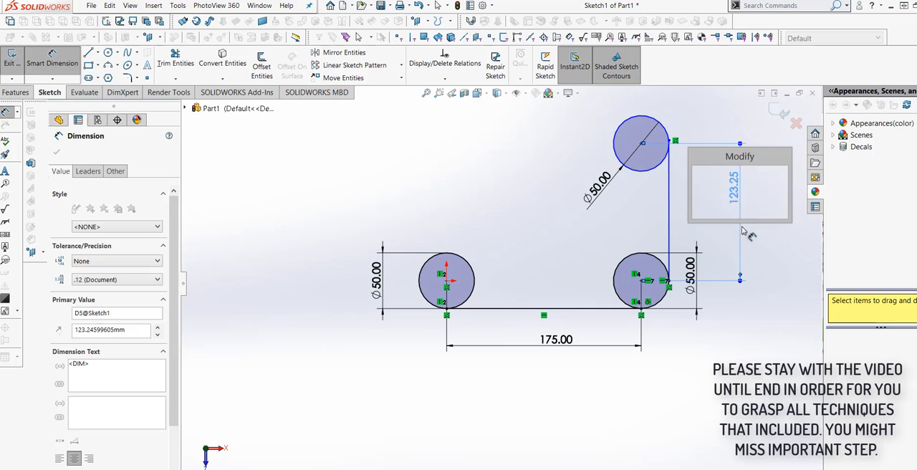
{"action": "type", "text": "175"}
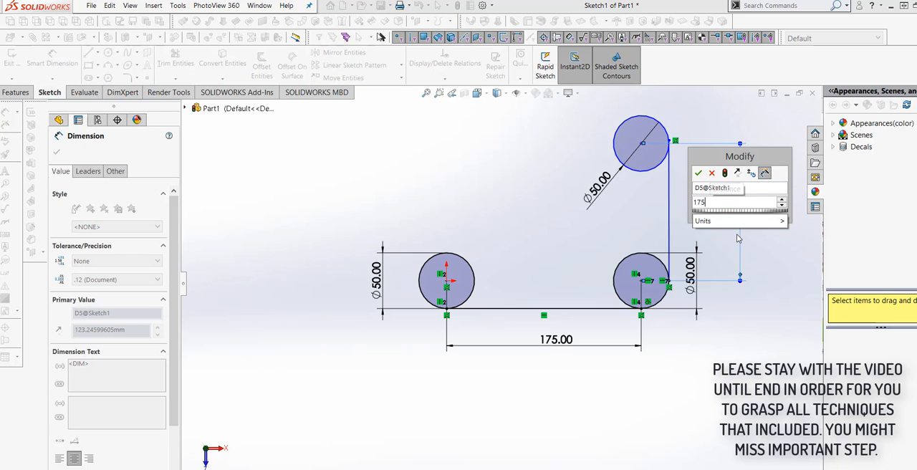
{"action": "left_click", "coordinate": [725, 174]}
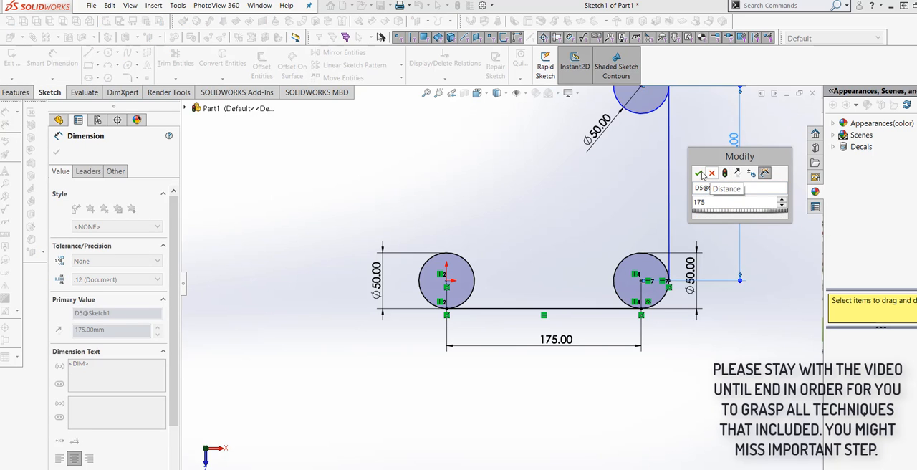
{"action": "left_click", "coordinate": [698, 173]}
{"action": "left_click", "coordinate": [690, 384]}
{"action": "scroll", "coordinate": [661, 287], "scroll_direction": "up", "scroll_amount": 2}
{"action": "scroll", "coordinate": [599, 204], "scroll_direction": "down", "scroll_amount": 2}
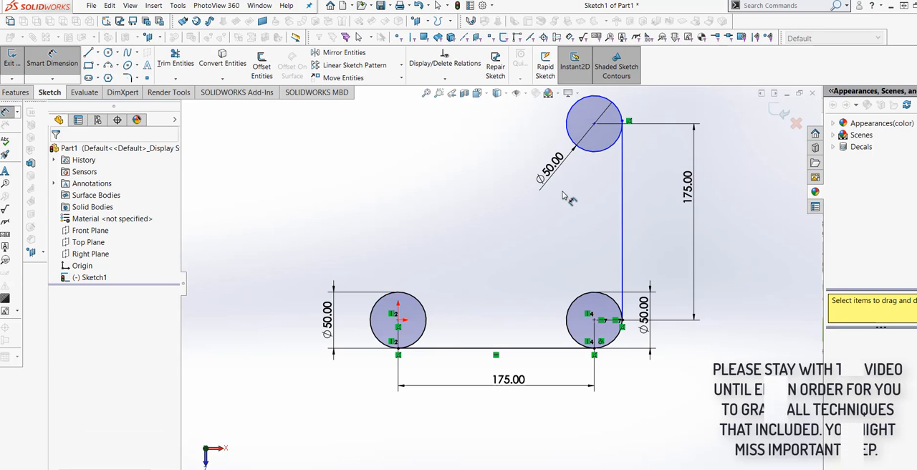
Step: Draw a diagonal line about 247 mm long at 45°, tangent to the outer sides of the lower left and upper circles
{"action": "left_click", "coordinate": [88, 53]}
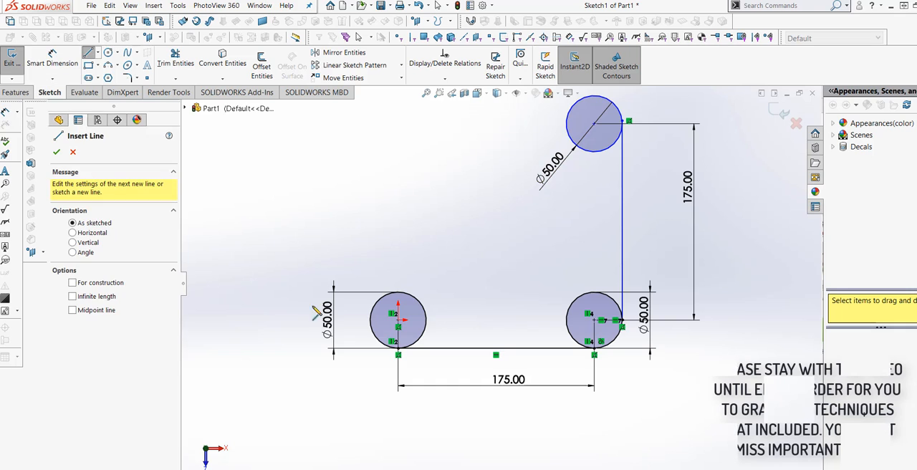
{"action": "left_click", "coordinate": [375, 310]}
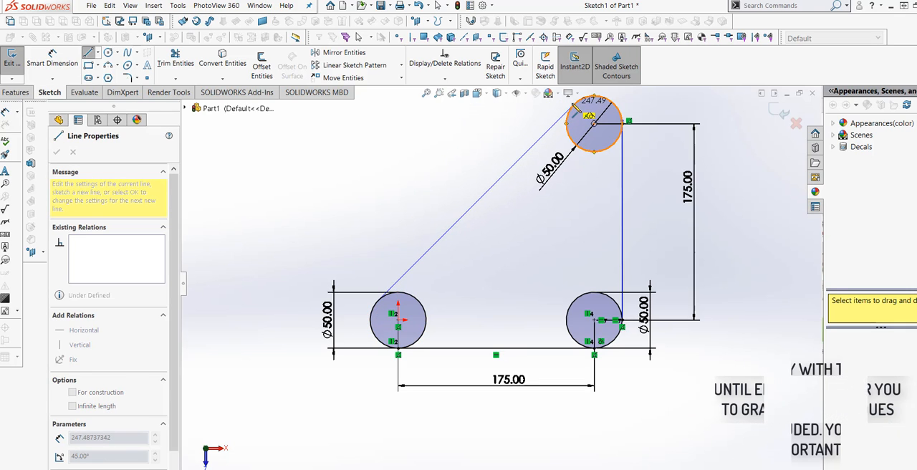
{"action": "left_click", "coordinate": [574, 105]}
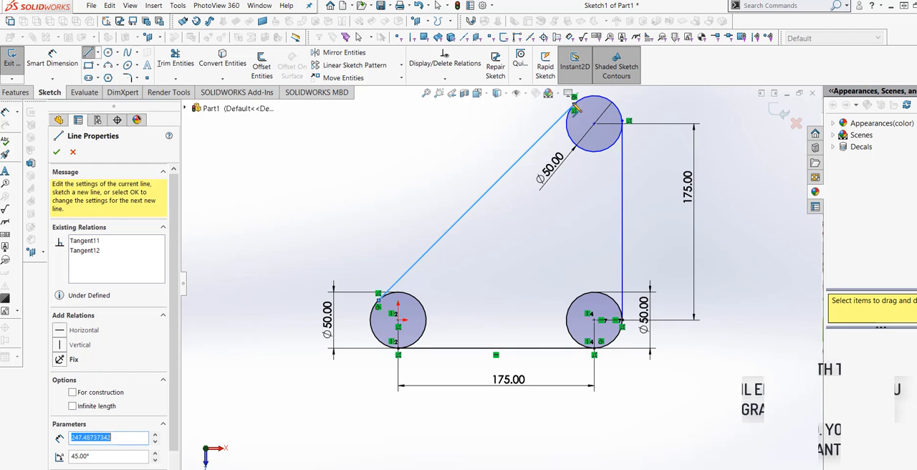
{"action": "right_click", "coordinate": [575, 80]}
{"action": "left_click", "coordinate": [592, 84]}
Step: Examine the diagonal line's tangency at the lower left circle and the overall profile
{"action": "scroll", "coordinate": [510, 237], "scroll_direction": "down", "scroll_amount": 1}
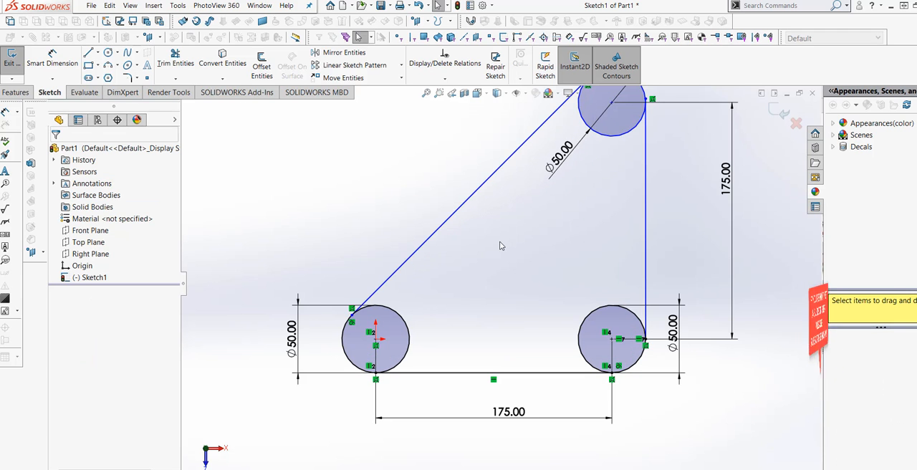
{"action": "scroll", "coordinate": [501, 271], "scroll_direction": "up", "scroll_amount": 2}
{"action": "scroll", "coordinate": [383, 321], "scroll_direction": "down", "scroll_amount": 3}
{"action": "scroll", "coordinate": [399, 304], "scroll_direction": "down", "scroll_amount": 3}
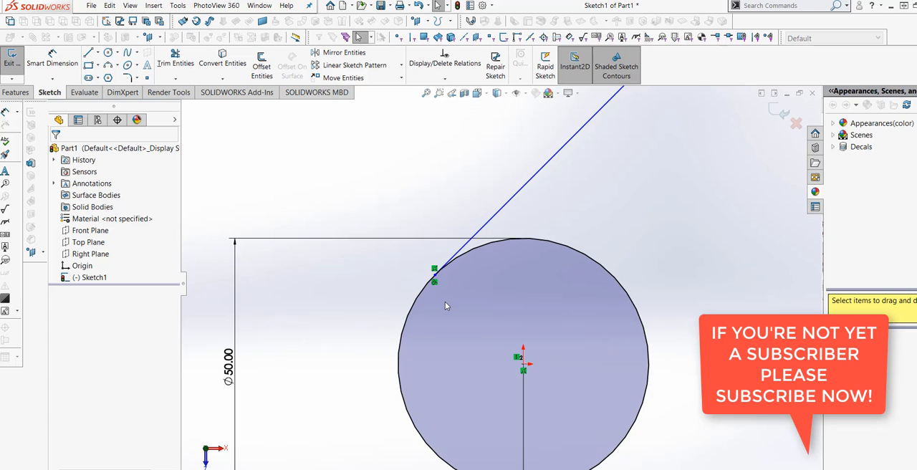
{"action": "scroll", "coordinate": [445, 302], "scroll_direction": "up", "scroll_amount": 6}
{"action": "scroll", "coordinate": [523, 258], "scroll_direction": "up", "scroll_amount": 1}
{"action": "scroll", "coordinate": [529, 264], "scroll_direction": "down", "scroll_amount": 3}
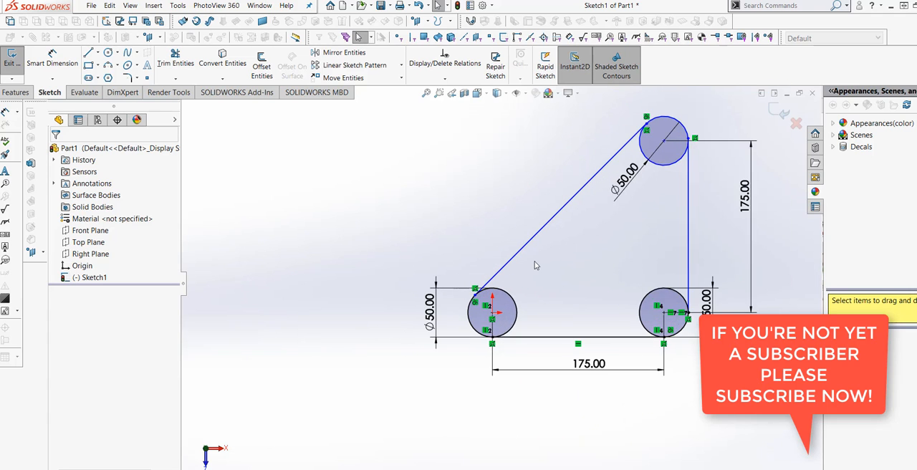
{"action": "scroll", "coordinate": [513, 293], "scroll_direction": "up", "scroll_amount": 2}
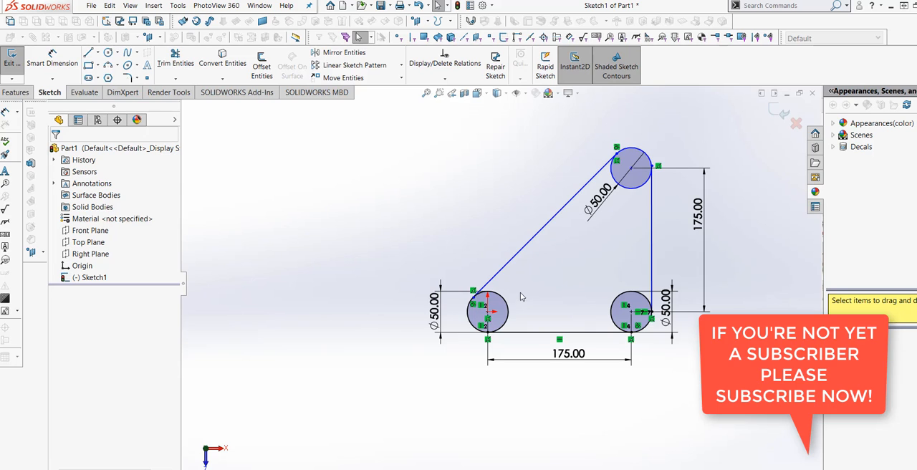
{"action": "scroll", "coordinate": [527, 280], "scroll_direction": "down", "scroll_amount": 2}
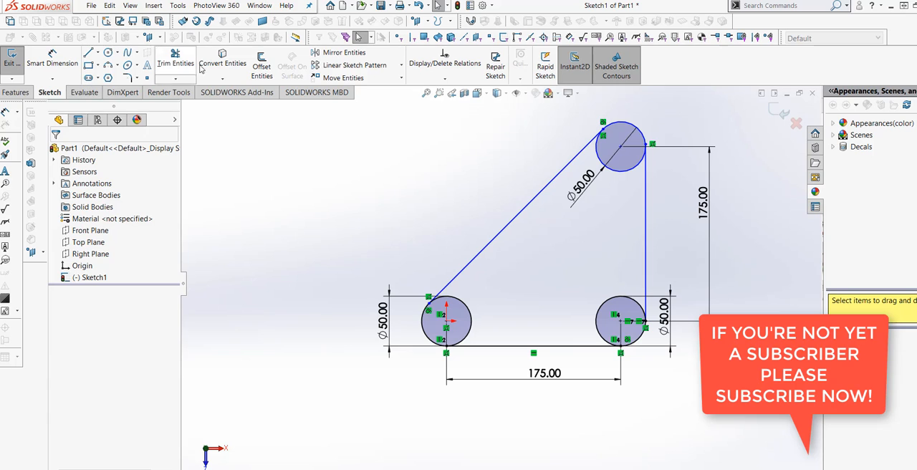
Step: Trim away the inner arcs of all three circles, leaving a rounded triangular outline
{"action": "left_click", "coordinate": [176, 63]}
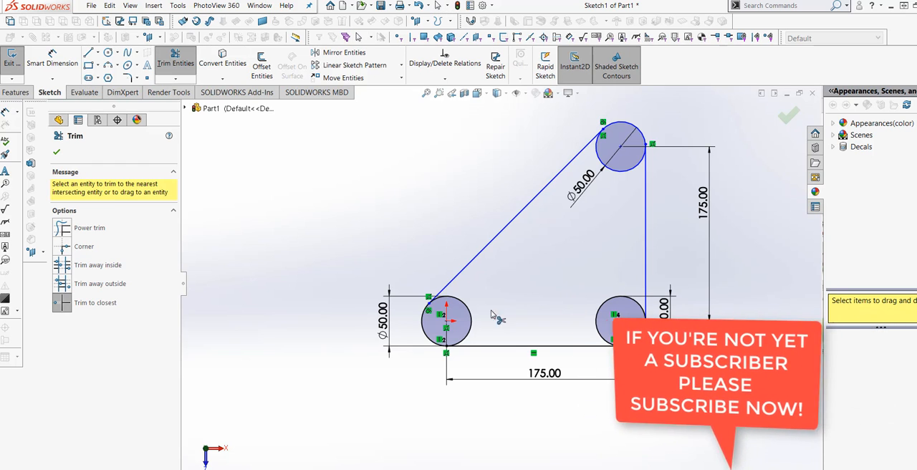
{"action": "left_click", "coordinate": [469, 320]}
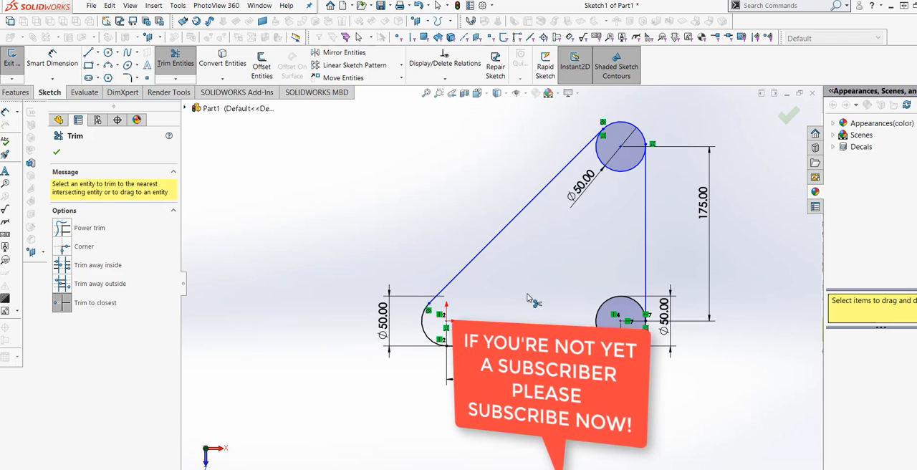
{"action": "left_click", "coordinate": [601, 314]}
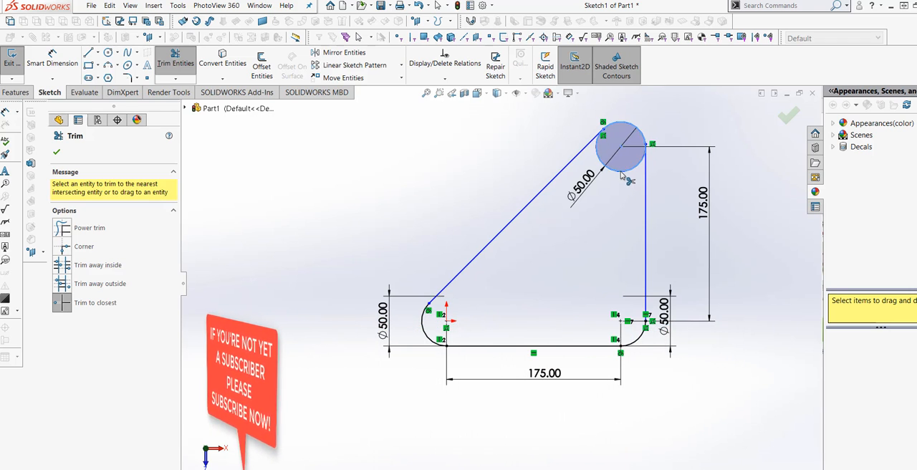
{"action": "left_click", "coordinate": [621, 172]}
{"action": "left_click", "coordinate": [57, 155]}
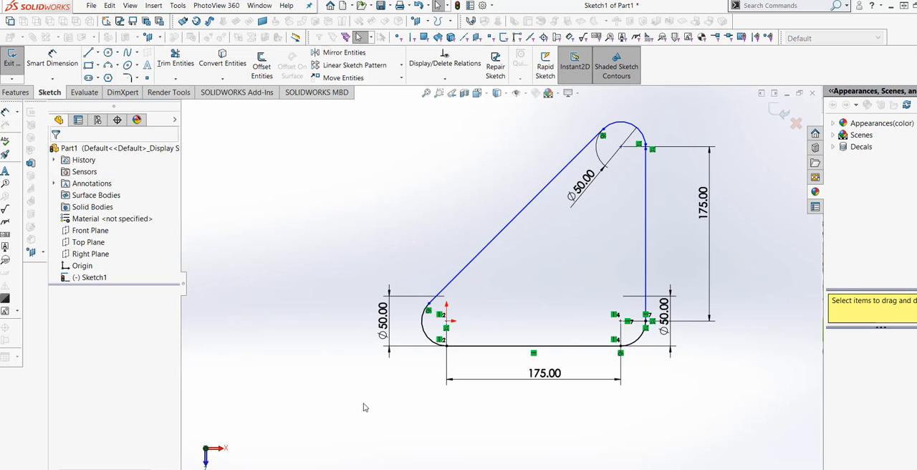
{"action": "scroll", "coordinate": [502, 342], "scroll_direction": "down", "scroll_amount": 2}
{"action": "scroll", "coordinate": [530, 314], "scroll_direction": "up", "scroll_amount": 2}
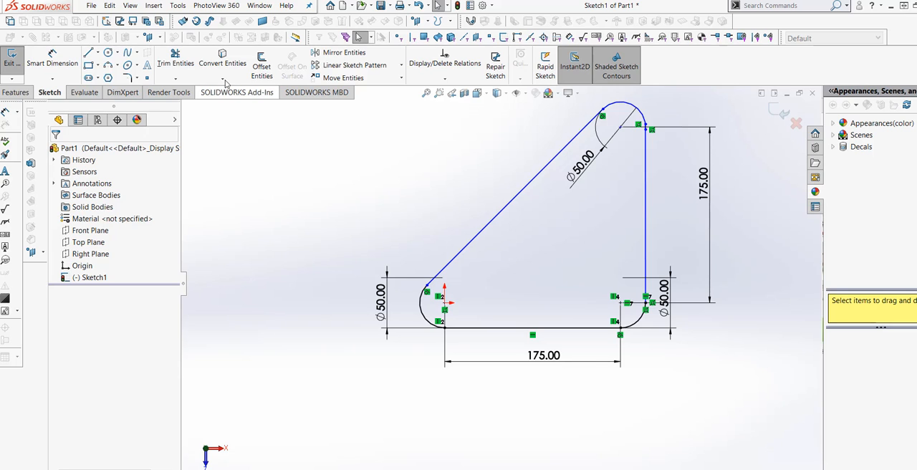
{"action": "left_click", "coordinate": [261, 65]}
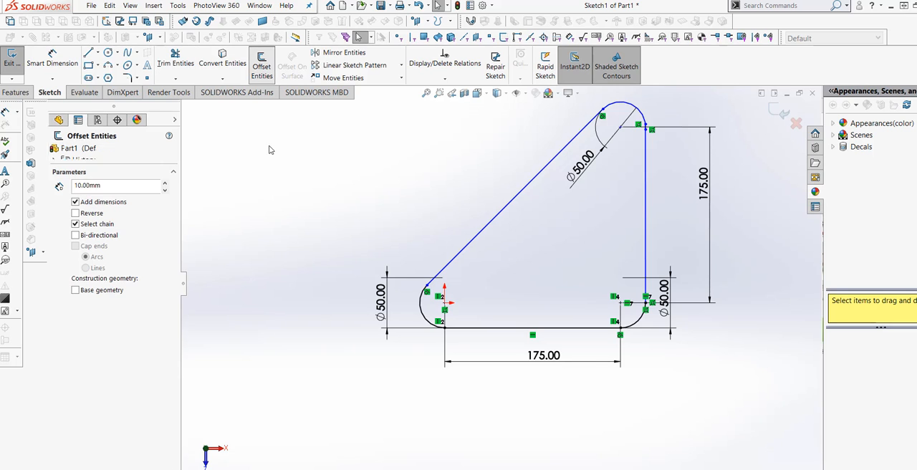
{"action": "left_click", "coordinate": [492, 234]}
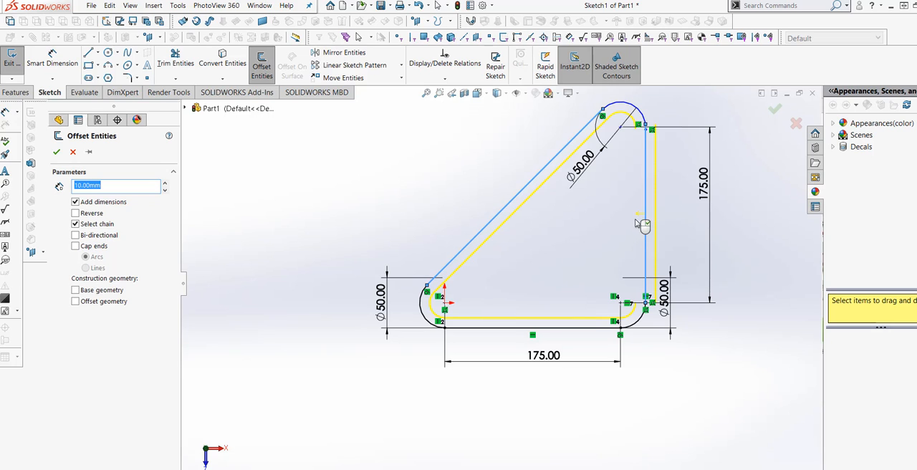
{"action": "left_click", "coordinate": [75, 214]}
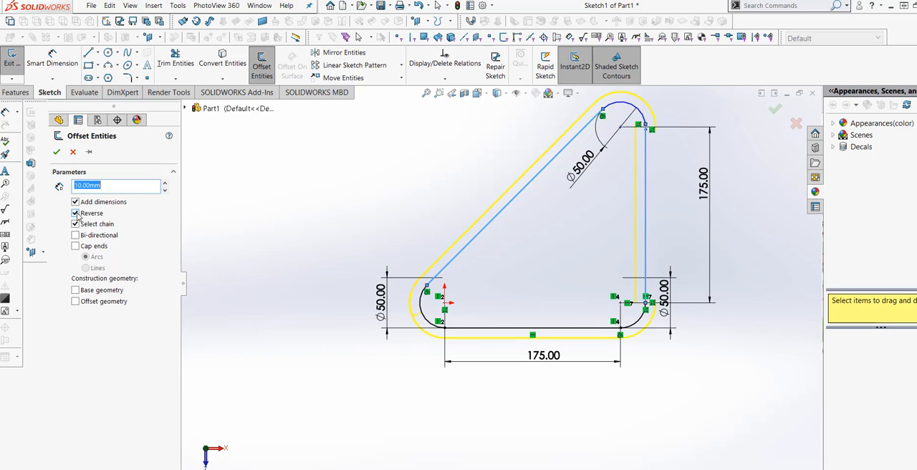
{"action": "left_click", "coordinate": [75, 213]}
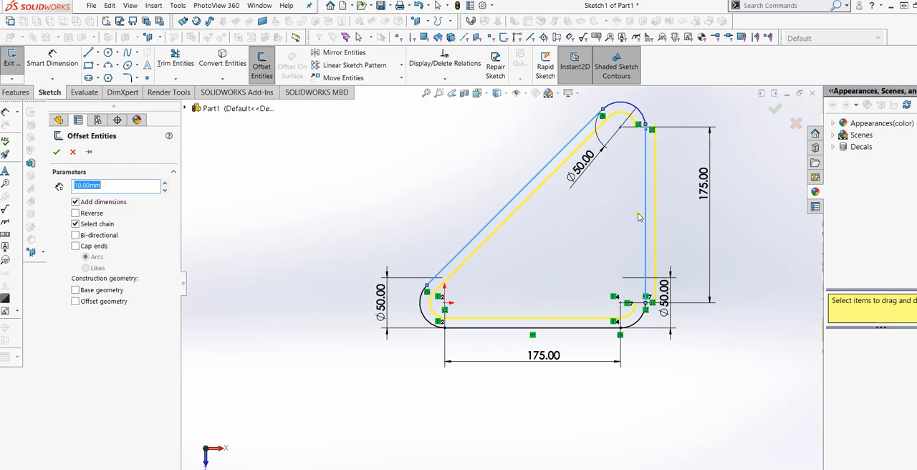
{"action": "key", "text": "Return"}
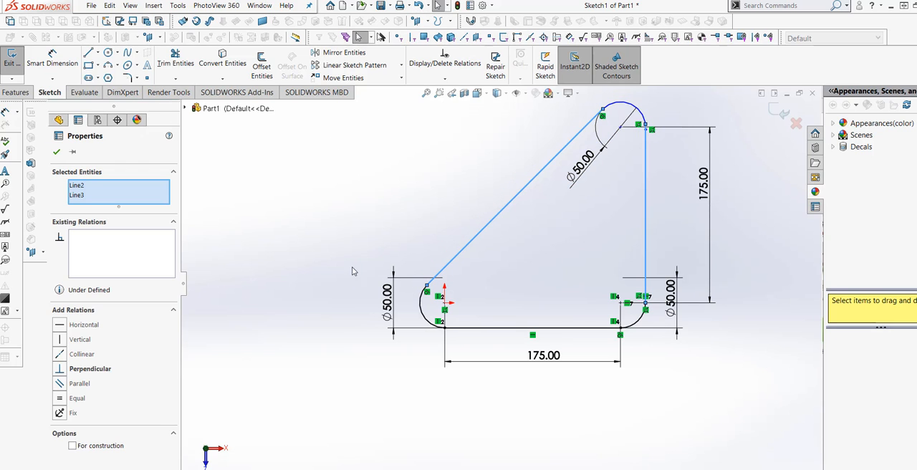
{"action": "left_click", "coordinate": [511, 205]}
{"action": "left_click", "coordinate": [56, 153]}
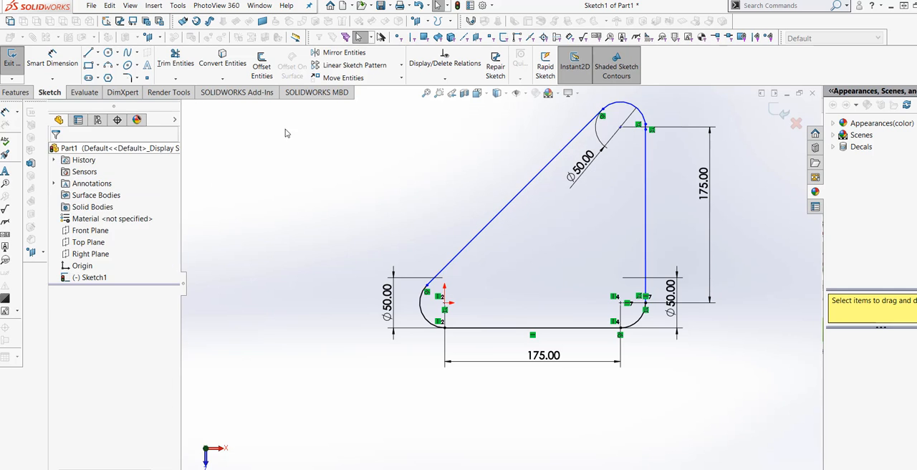
Step: Offset the outline by 10 mm towards its inside, selecting the diagonal and vertical lines with chain selection and dimensions enabled
{"action": "left_click", "coordinate": [261, 66]}
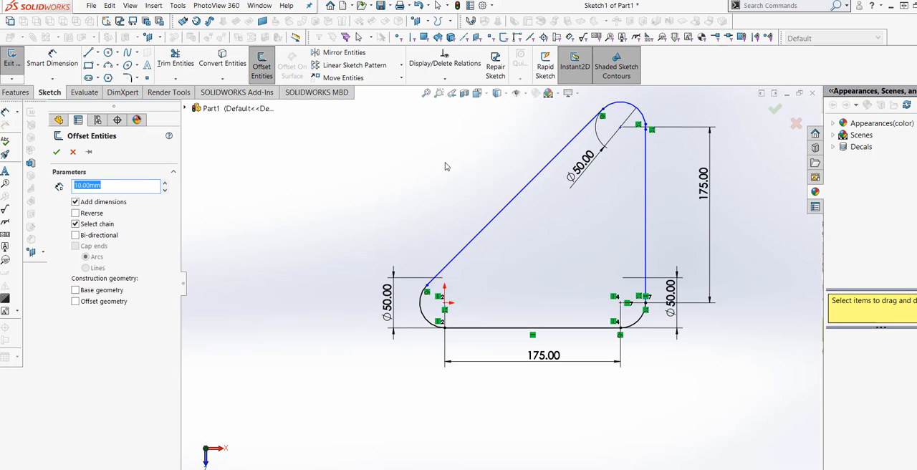
{"action": "left_click", "coordinate": [520, 195]}
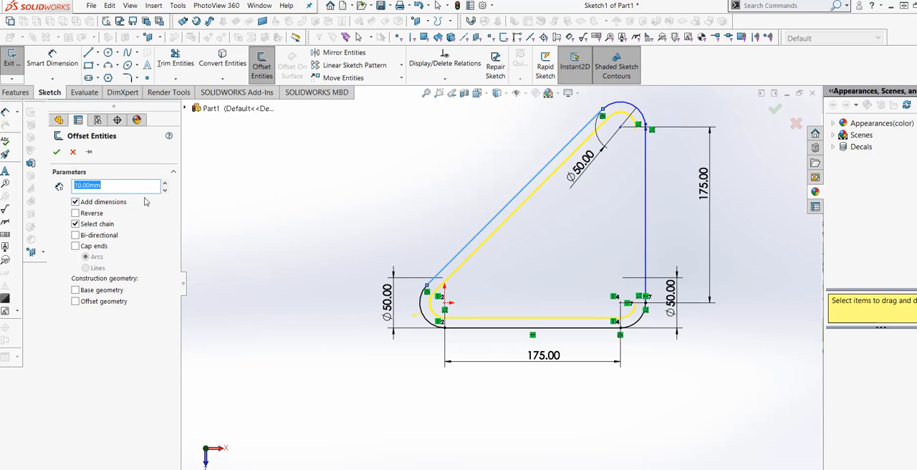
{"action": "left_click", "coordinate": [75, 214]}
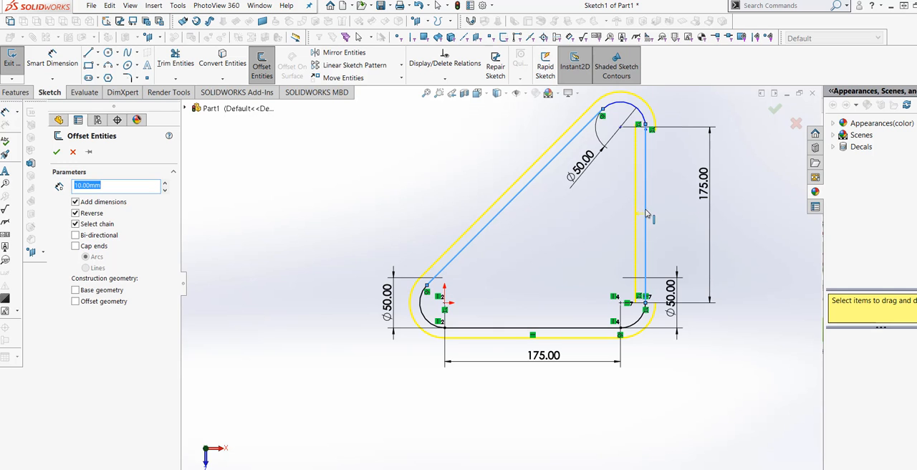
{"action": "key", "text": "Return"}
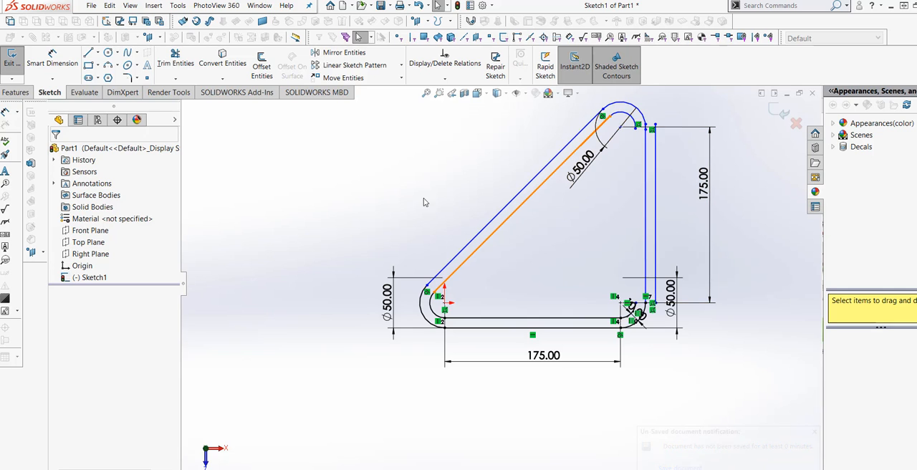
Step: Delete the offset vertical line lying outside the outline's right edge
{"action": "left_click", "coordinate": [657, 207]}
{"action": "right_click", "coordinate": [657, 207]}
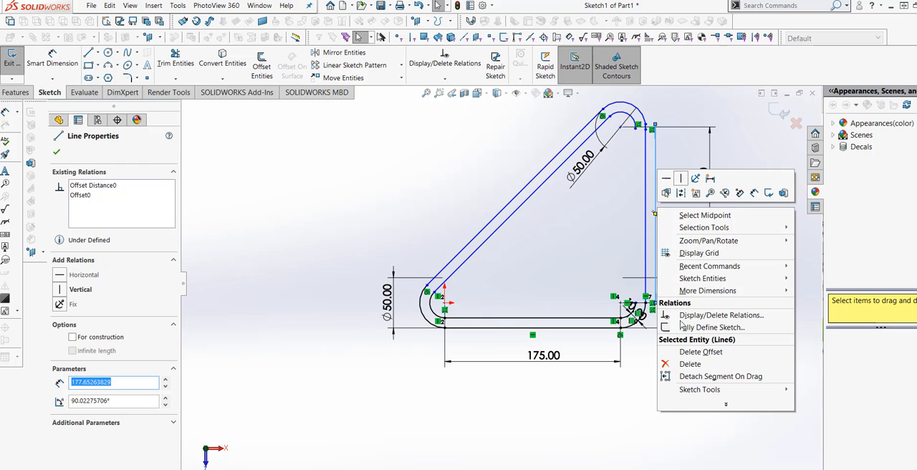
{"action": "left_click", "coordinate": [668, 365]}
Step: Offset the outline's right vertical line 10 mm inward to close the inner profile
{"action": "scroll", "coordinate": [600, 195], "scroll_direction": "down", "scroll_amount": 2}
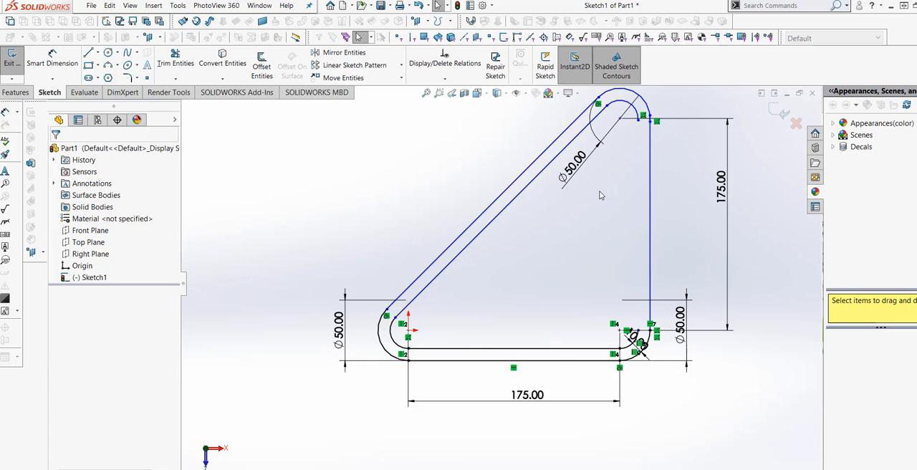
{"action": "scroll", "coordinate": [591, 206], "scroll_direction": "up", "scroll_amount": 2}
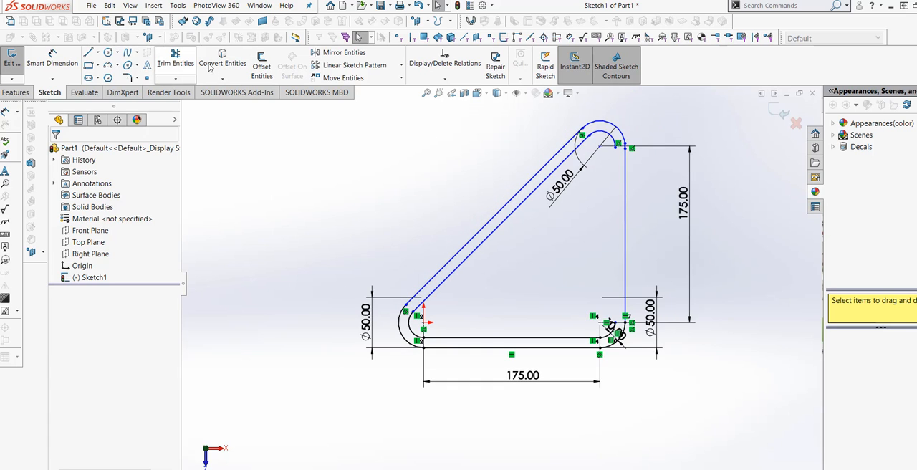
{"action": "left_click", "coordinate": [261, 66]}
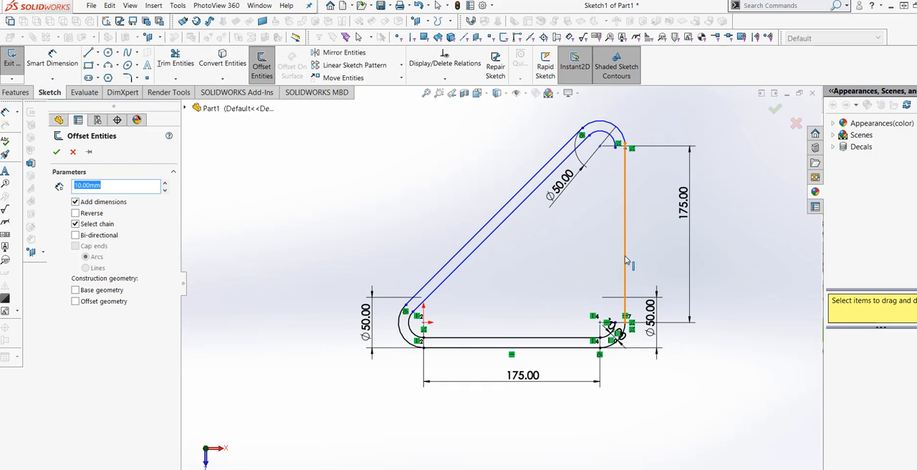
{"action": "left_click", "coordinate": [625, 261]}
{"action": "left_click", "coordinate": [617, 231]}
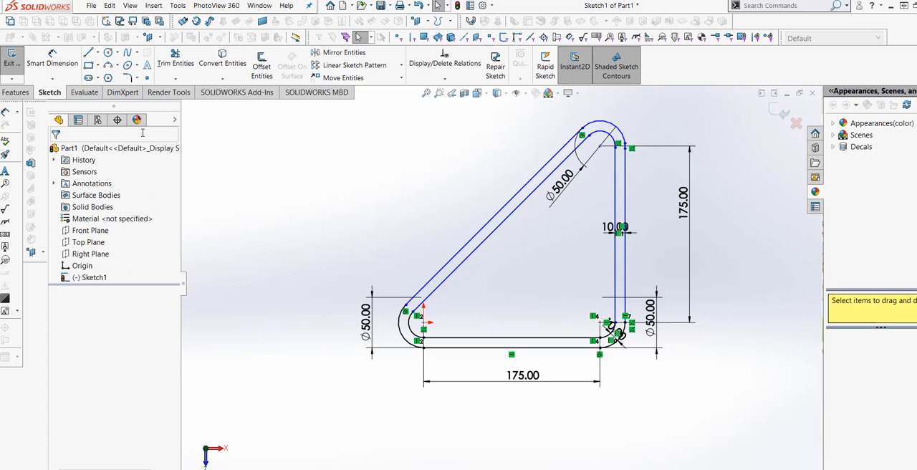
{"action": "scroll", "coordinate": [583, 239], "scroll_direction": "down", "scroll_amount": 3}
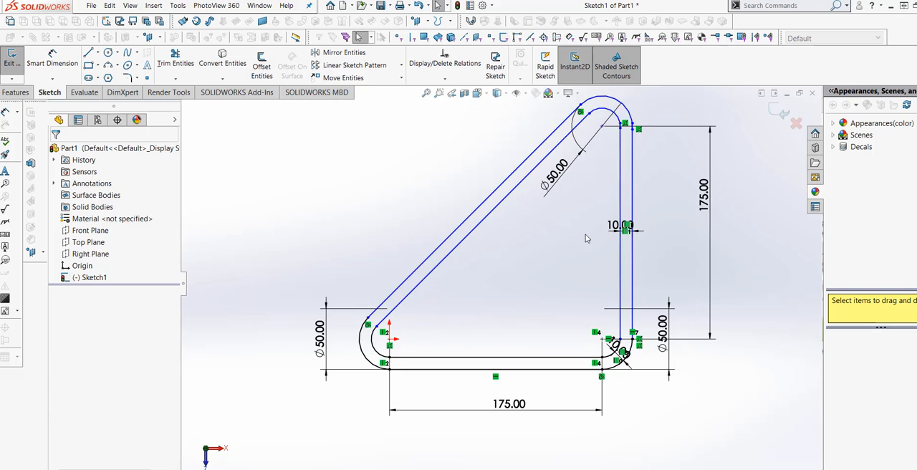
Step: Sketch a circle of 25 mm radius centred on the origin, matching the outline's lower-left corner arc
{"action": "scroll", "coordinate": [580, 239], "scroll_direction": "up", "scroll_amount": 3}
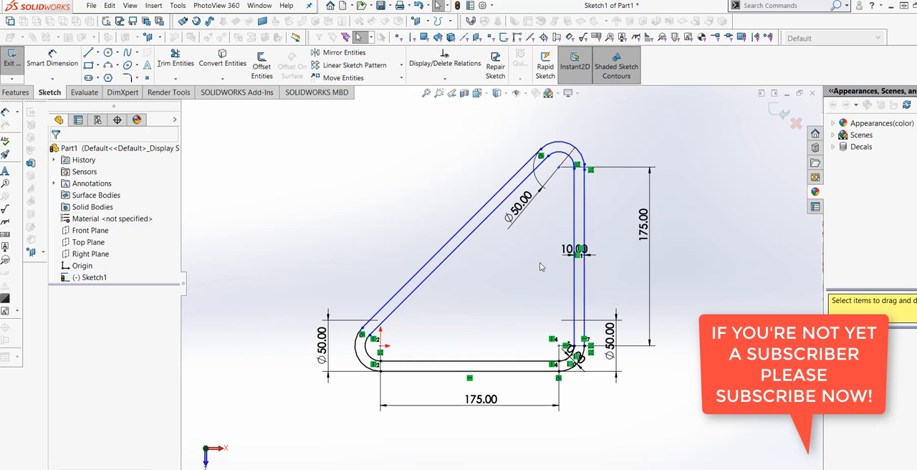
{"action": "scroll", "coordinate": [351, 346], "scroll_direction": "down", "scroll_amount": 3}
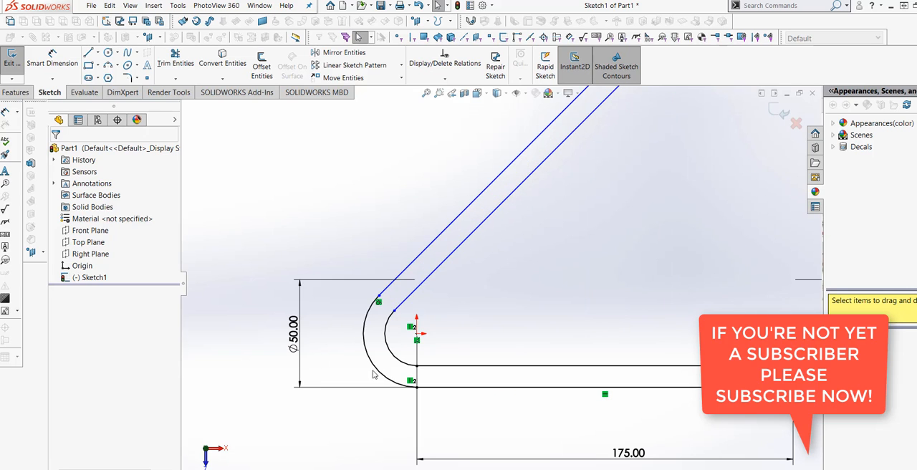
{"action": "scroll", "coordinate": [430, 295], "scroll_direction": "up", "scroll_amount": 2}
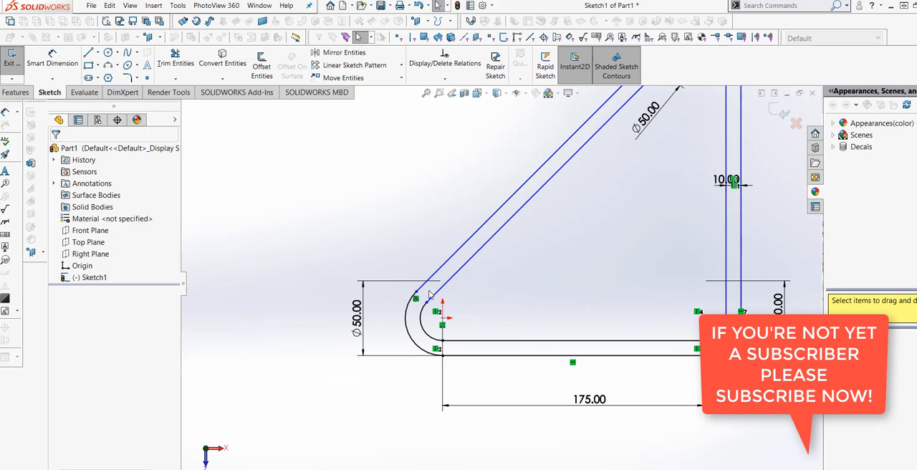
{"action": "left_click", "coordinate": [108, 55]}
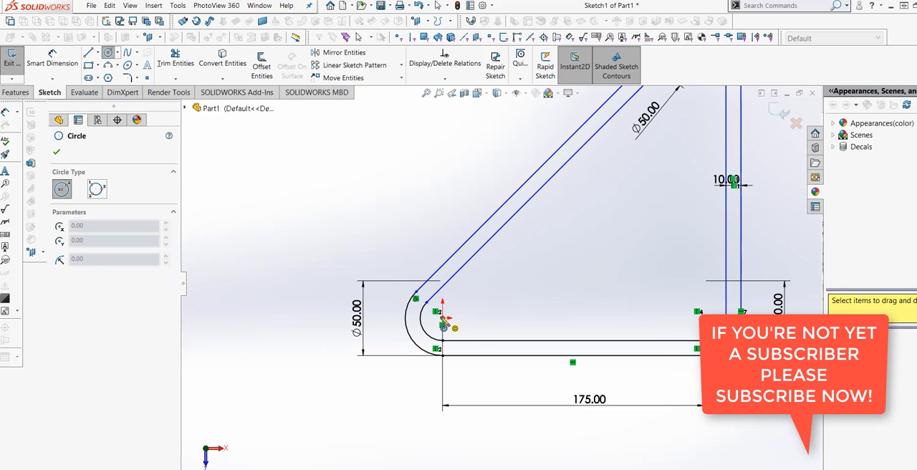
{"action": "left_click", "coordinate": [442, 321]}
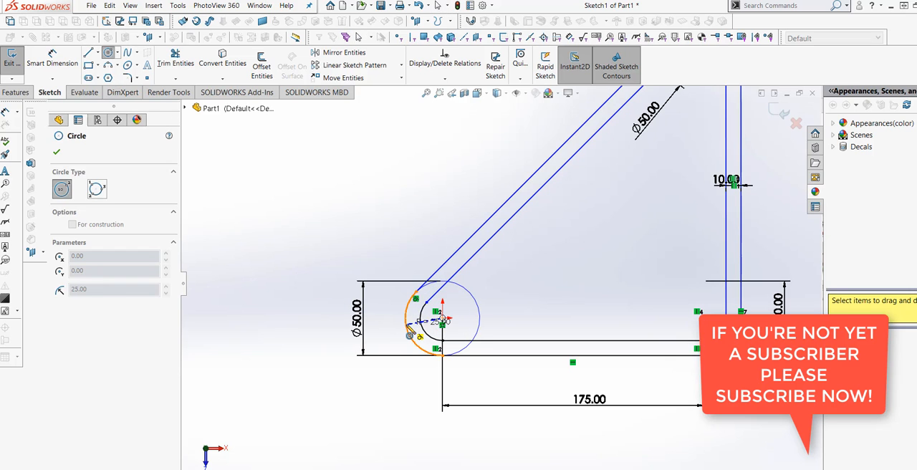
{"action": "left_click", "coordinate": [406, 326]}
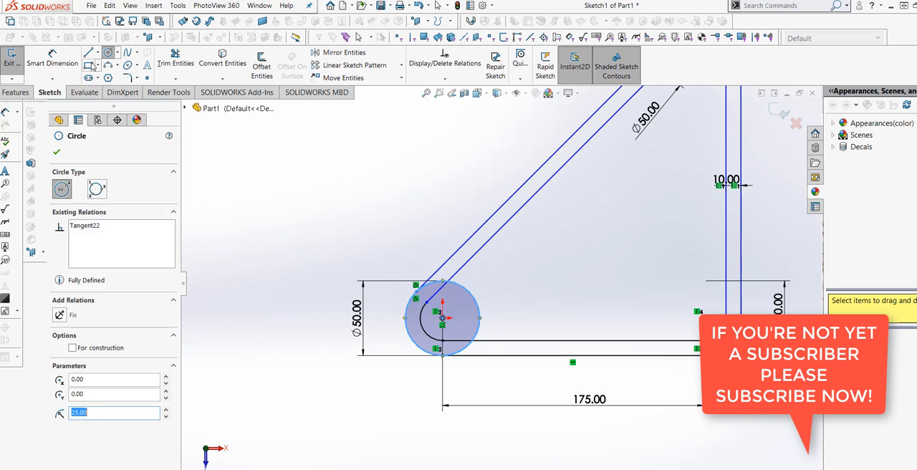
{"action": "left_click", "coordinate": [62, 63]}
{"action": "scroll", "coordinate": [360, 317], "scroll_direction": "down", "scroll_amount": 3}
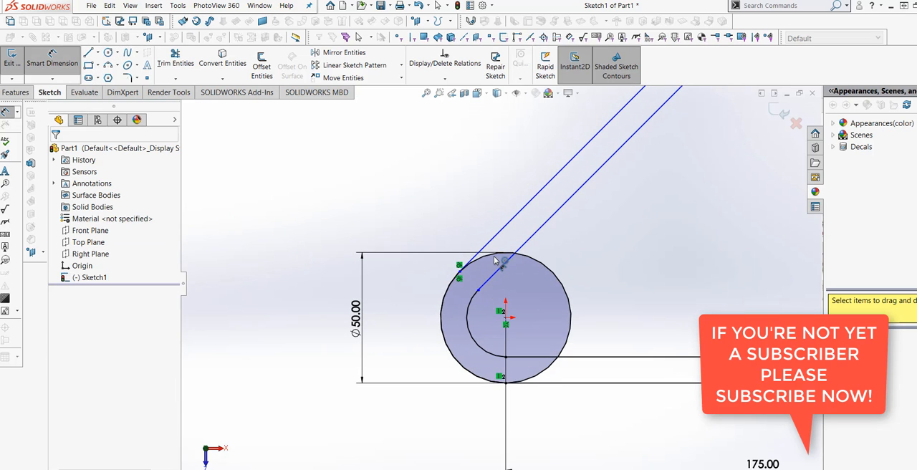
{"action": "left_click", "coordinate": [496, 259]}
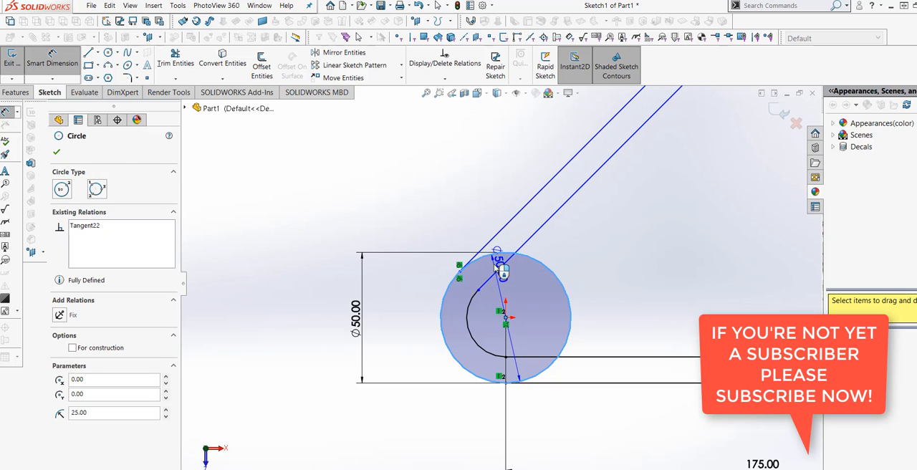
{"action": "key", "text": "Escape"}
Step: Trim the corner circle's arc between the diagonals, the inner diagonal and horizontal line ends inside the circle, and the inner corner arc
{"action": "left_click", "coordinate": [175, 62]}
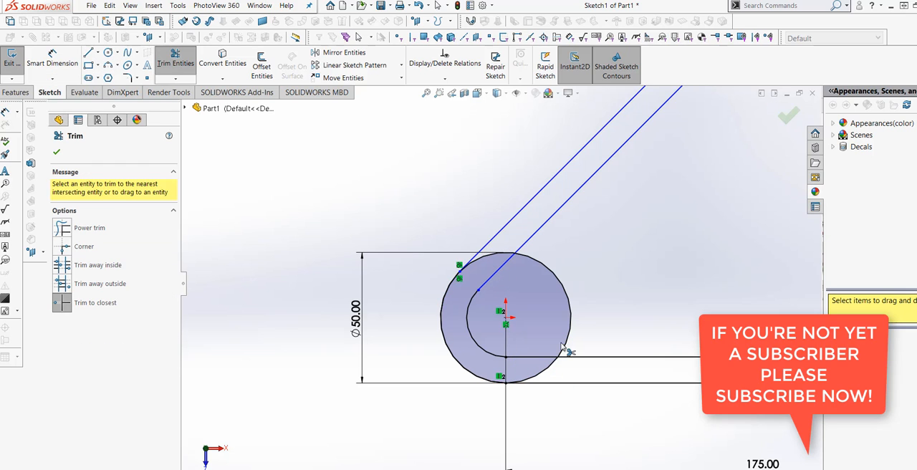
{"action": "left_click", "coordinate": [498, 256]}
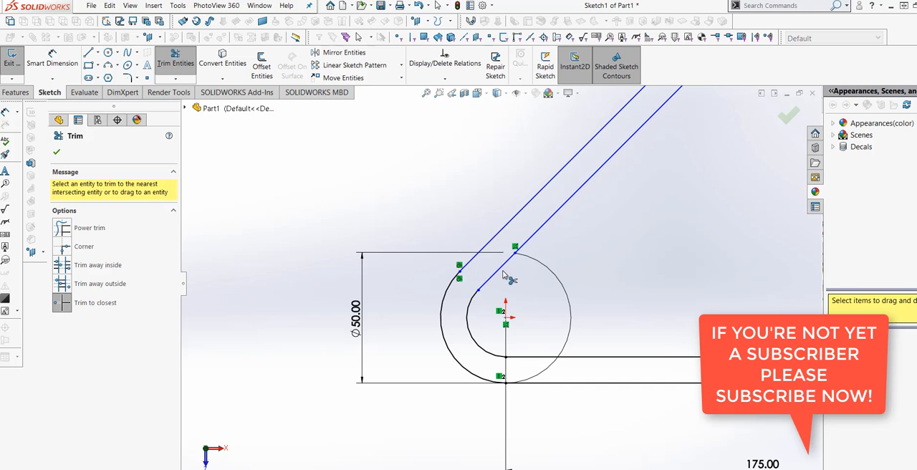
{"action": "left_click", "coordinate": [542, 366]}
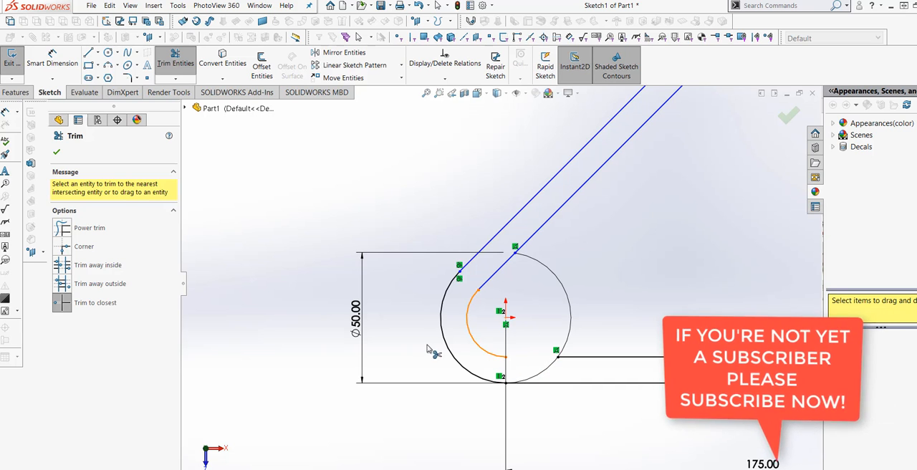
{"action": "scroll", "coordinate": [502, 282], "scroll_direction": "up", "scroll_amount": 3}
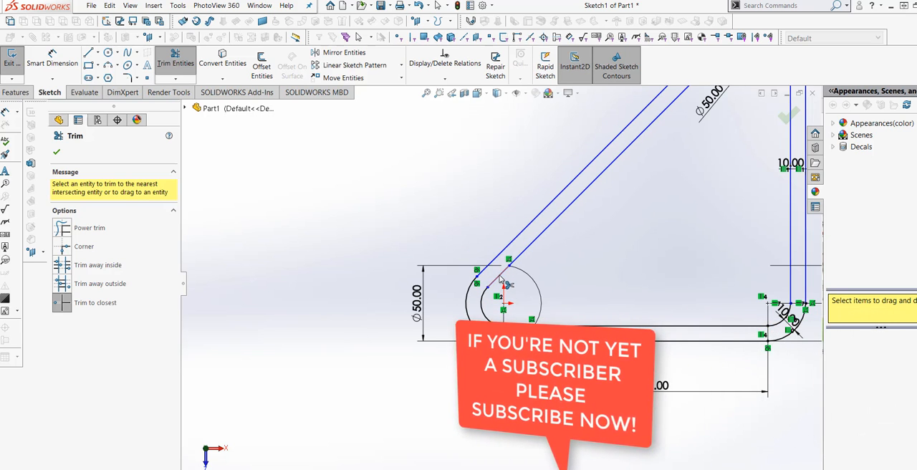
{"action": "scroll", "coordinate": [501, 281], "scroll_direction": "up", "scroll_amount": 2}
{"action": "scroll", "coordinate": [579, 306], "scroll_direction": "down", "scroll_amount": 3}
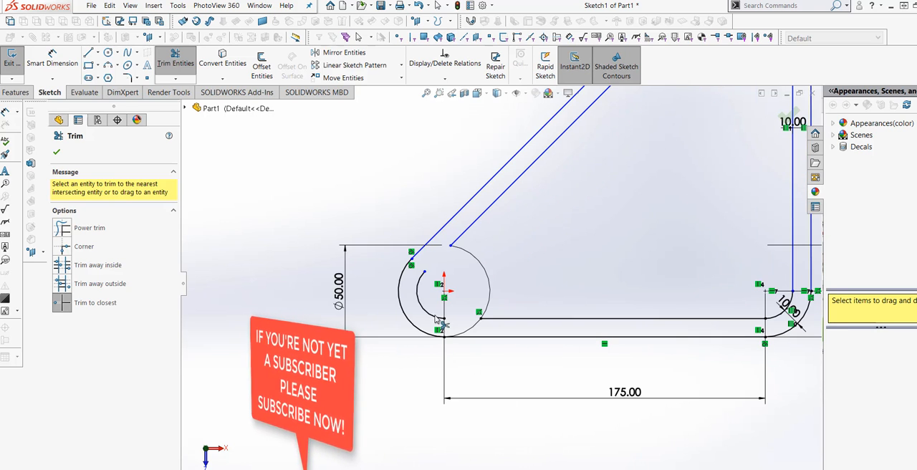
{"action": "left_click", "coordinate": [425, 315]}
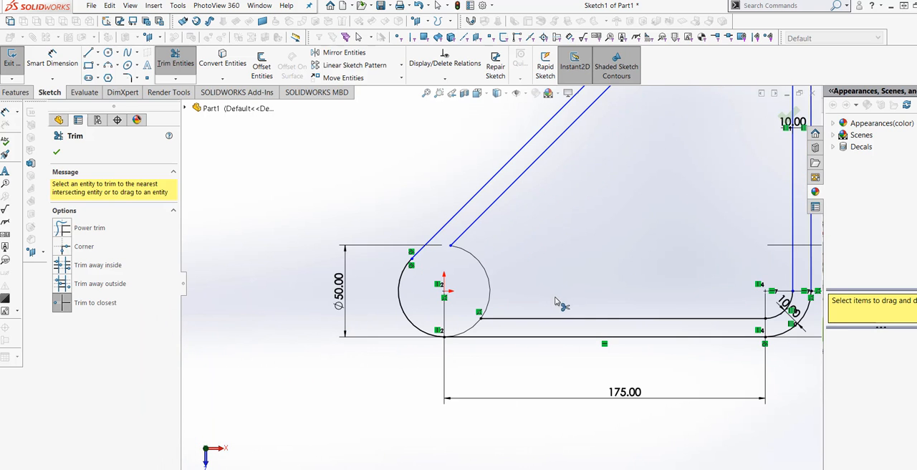
{"action": "scroll", "coordinate": [557, 304], "scroll_direction": "up", "scroll_amount": 4}
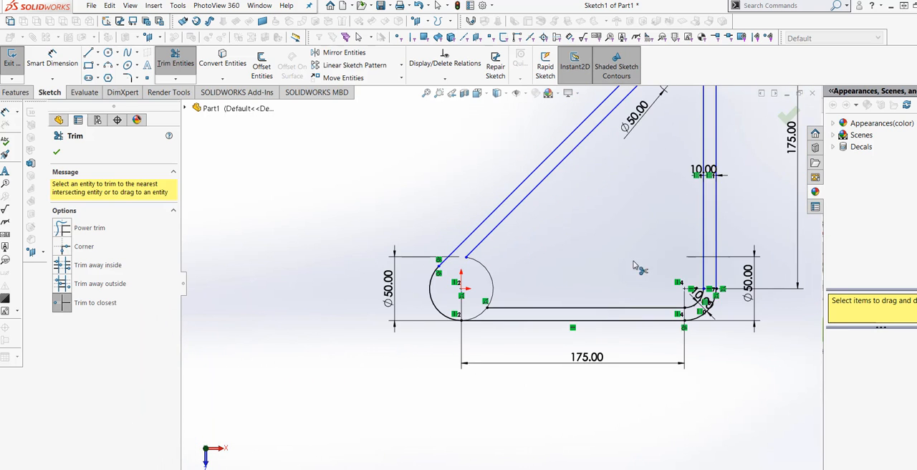
{"action": "left_click", "coordinate": [57, 153]}
Step: Sketch a smaller circle about 32 mm in diameter centred on the origin, inside the lower-left corner circle
{"action": "scroll", "coordinate": [340, 268], "scroll_direction": "down", "scroll_amount": 3}
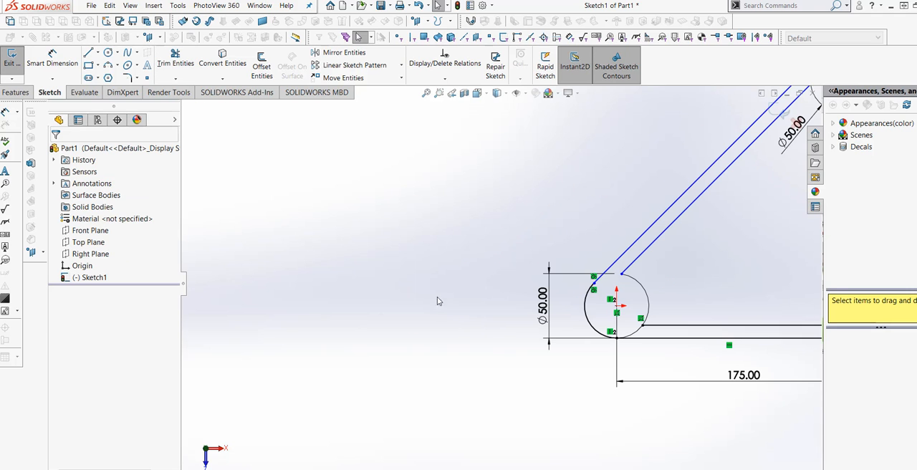
{"action": "scroll", "coordinate": [502, 294], "scroll_direction": "up", "scroll_amount": 2}
{"action": "scroll", "coordinate": [624, 271], "scroll_direction": "down", "scroll_amount": 3}
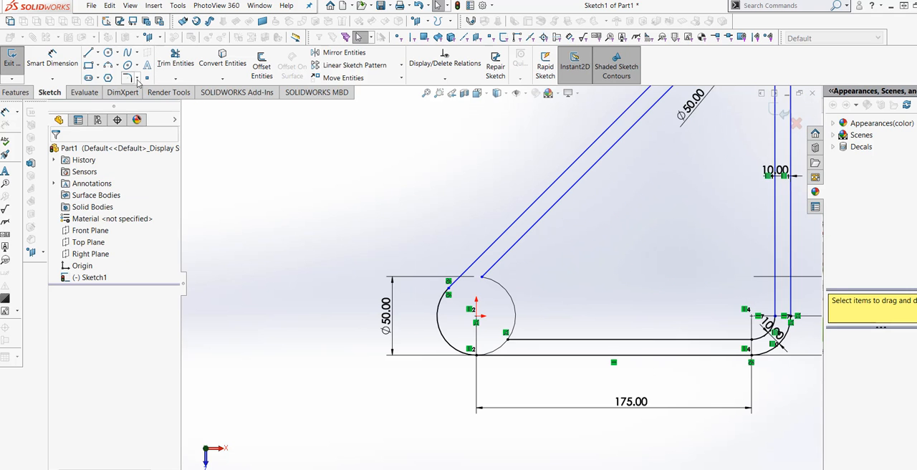
{"action": "left_click", "coordinate": [110, 54]}
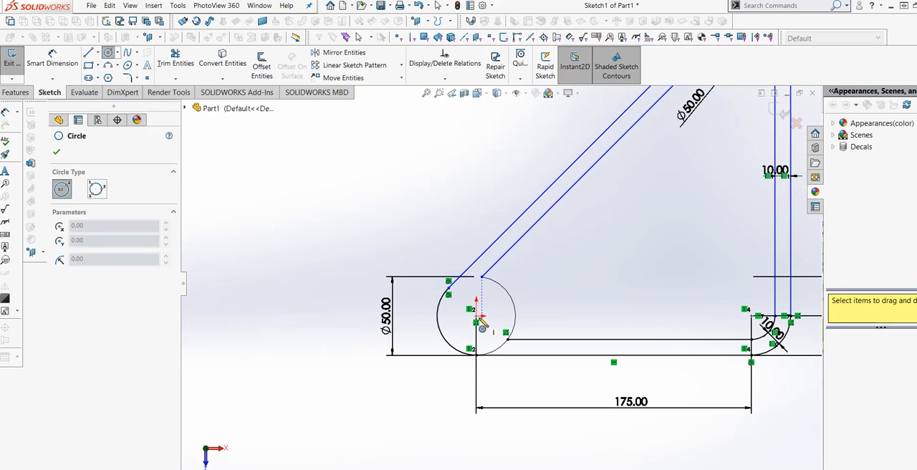
{"action": "left_click", "coordinate": [476, 315]}
{"action": "left_click", "coordinate": [501, 316]}
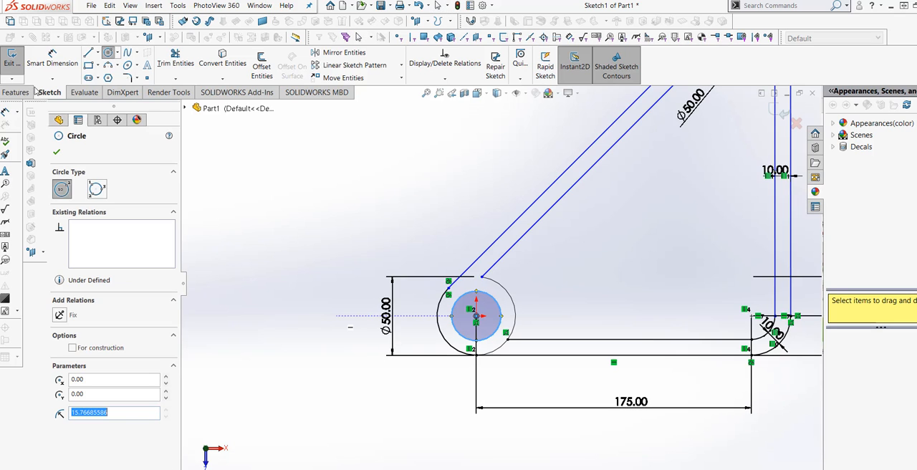
Step: Dimension the small circle at the origin with a diameter of 40 mm
{"action": "left_click", "coordinate": [53, 57]}
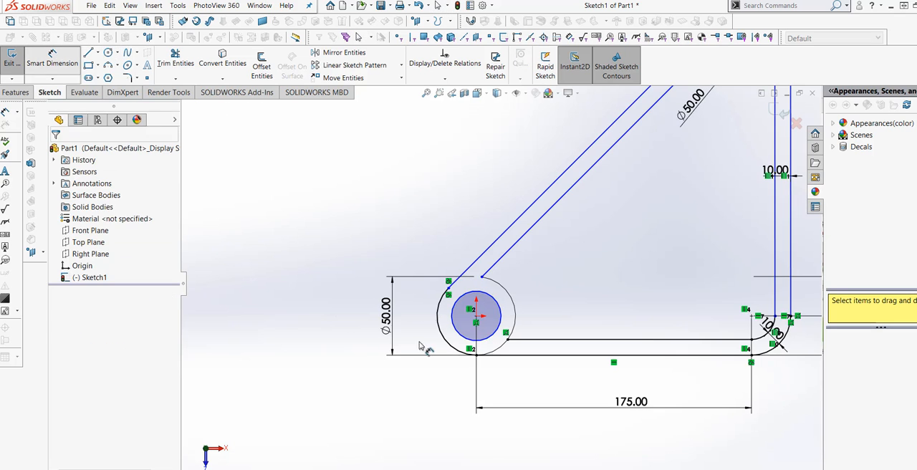
{"action": "left_click", "coordinate": [462, 336]}
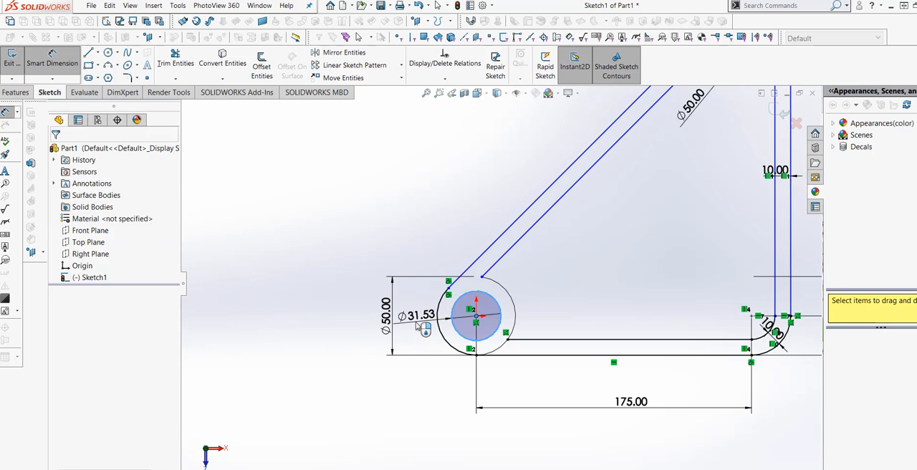
{"action": "left_click", "coordinate": [425, 326]}
{"action": "type", "text": "40"}
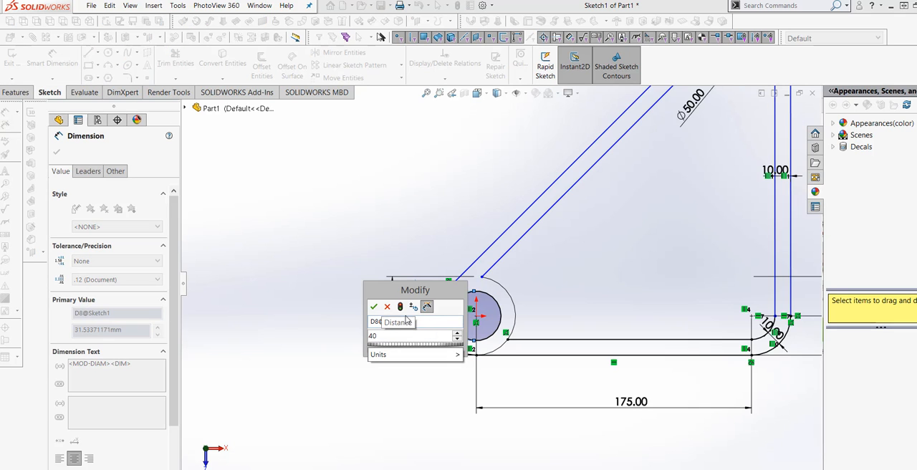
{"action": "left_click", "coordinate": [401, 308]}
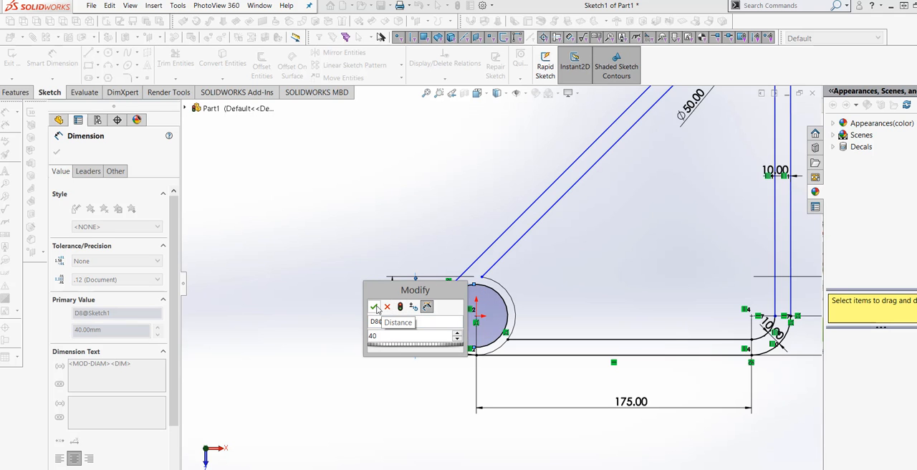
{"action": "left_click", "coordinate": [374, 307]}
Step: Trim away the lower-left corner circle's arc between the inner and outer horizontal lines
{"action": "scroll", "coordinate": [352, 280], "scroll_direction": "up", "scroll_amount": 2}
{"action": "scroll", "coordinate": [659, 270], "scroll_direction": "down", "scroll_amount": 4}
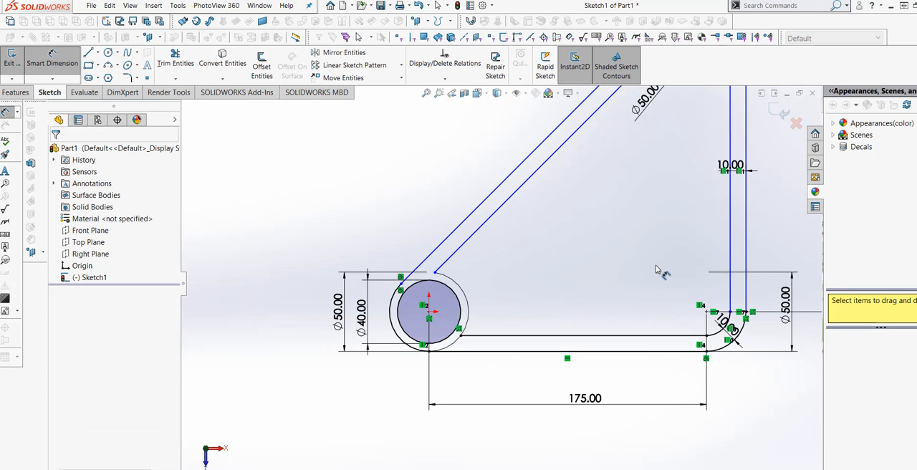
{"action": "scroll", "coordinate": [545, 301], "scroll_direction": "up", "scroll_amount": 3}
{"action": "scroll", "coordinate": [592, 237], "scroll_direction": "down", "scroll_amount": 1}
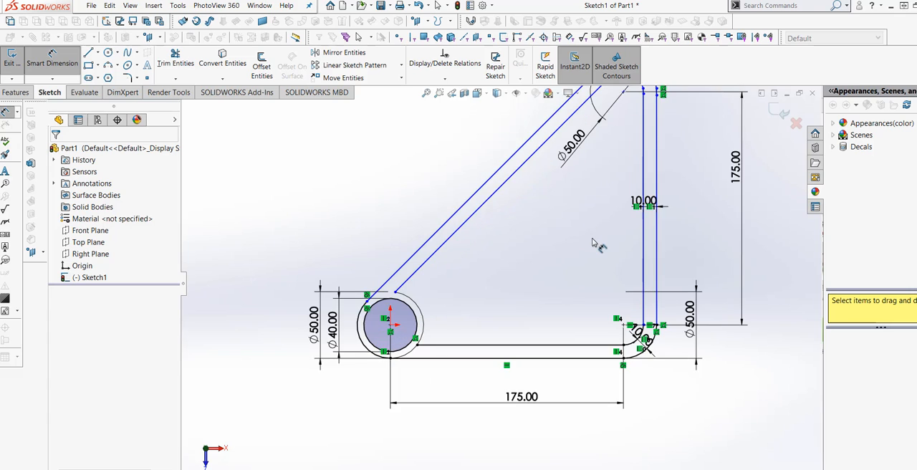
{"action": "scroll", "coordinate": [594, 244], "scroll_direction": "up", "scroll_amount": 1}
{"action": "scroll", "coordinate": [566, 250], "scroll_direction": "down", "scroll_amount": 1}
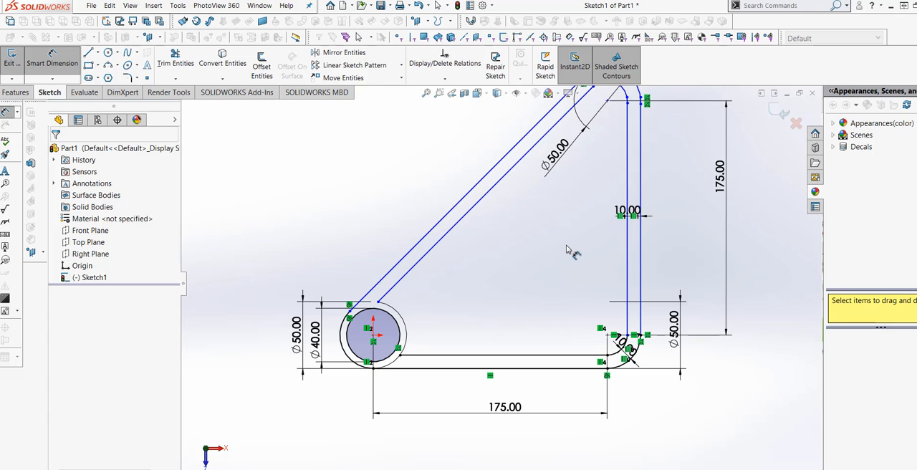
{"action": "scroll", "coordinate": [431, 371], "scroll_direction": "down", "scroll_amount": 4}
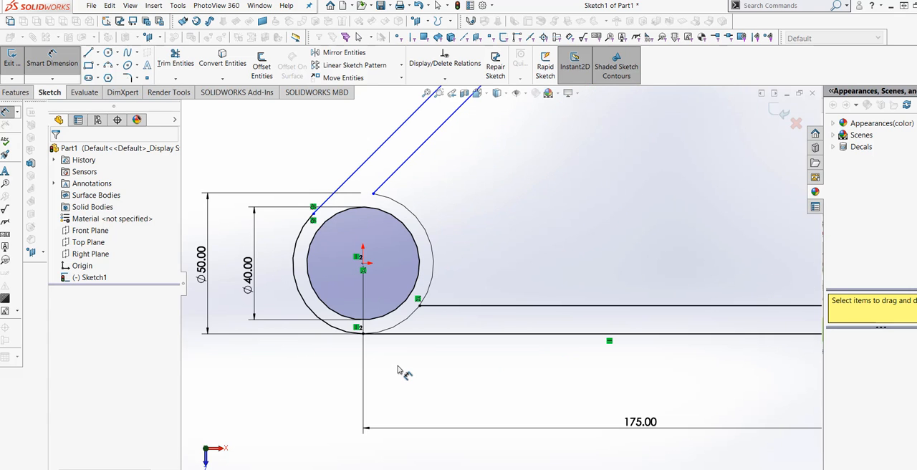
{"action": "key", "text": "Escape"}
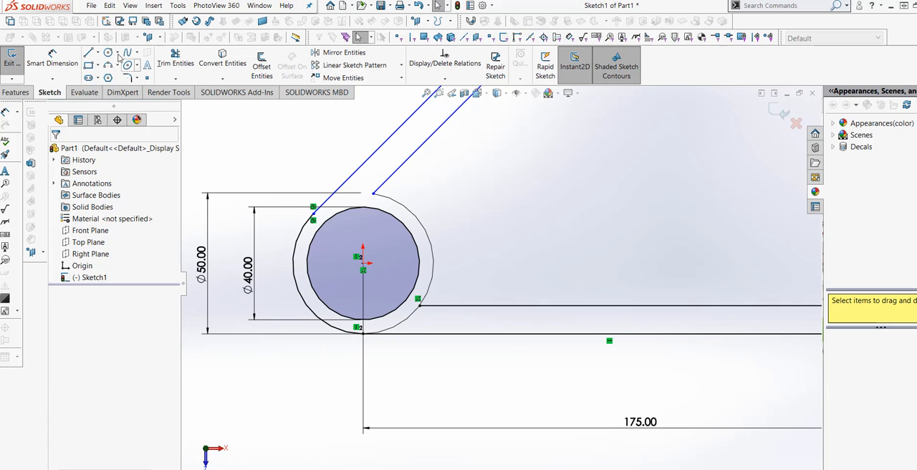
{"action": "left_click", "coordinate": [177, 57]}
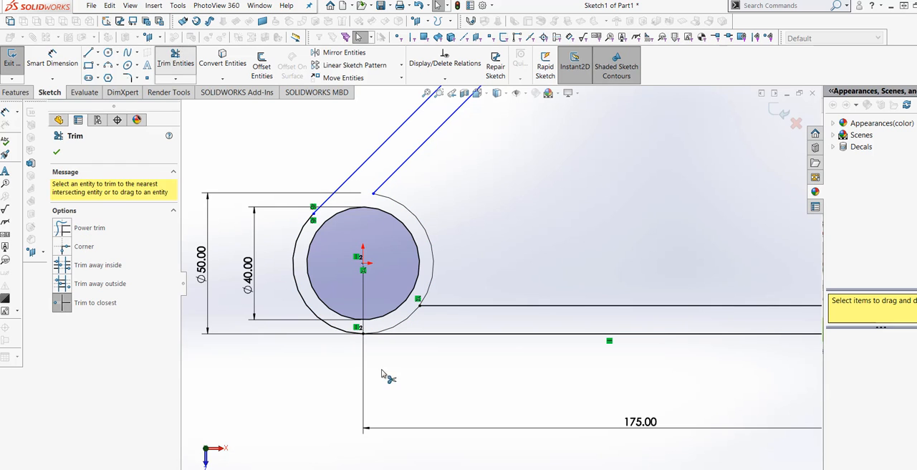
{"action": "left_click", "coordinate": [410, 320]}
{"action": "key", "text": "Escape"}
Step: Sketch a circle centred on the lower-right corner arc's centre, reaching out to the outline's outer vertical line
{"action": "scroll", "coordinate": [396, 368], "scroll_direction": "up", "scroll_amount": 6}
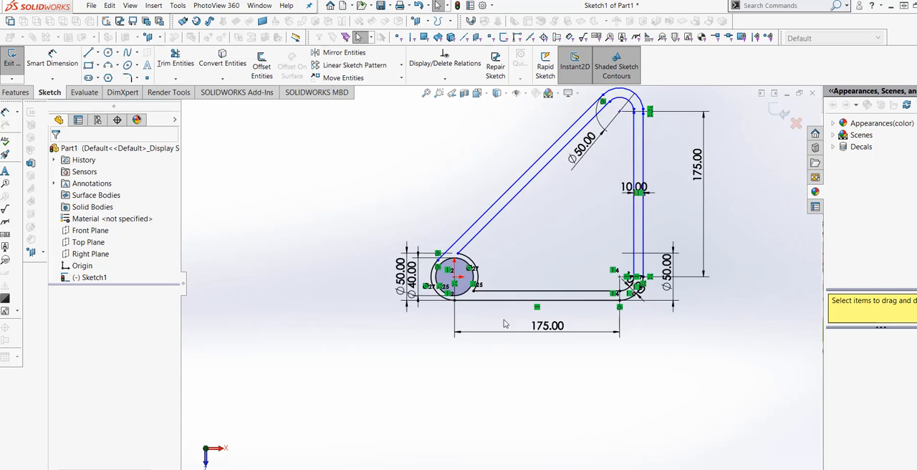
{"action": "scroll", "coordinate": [531, 272], "scroll_direction": "down", "scroll_amount": 5}
{"action": "scroll", "coordinate": [466, 301], "scroll_direction": "up", "scroll_amount": 4}
{"action": "scroll", "coordinate": [501, 308], "scroll_direction": "down", "scroll_amount": 3}
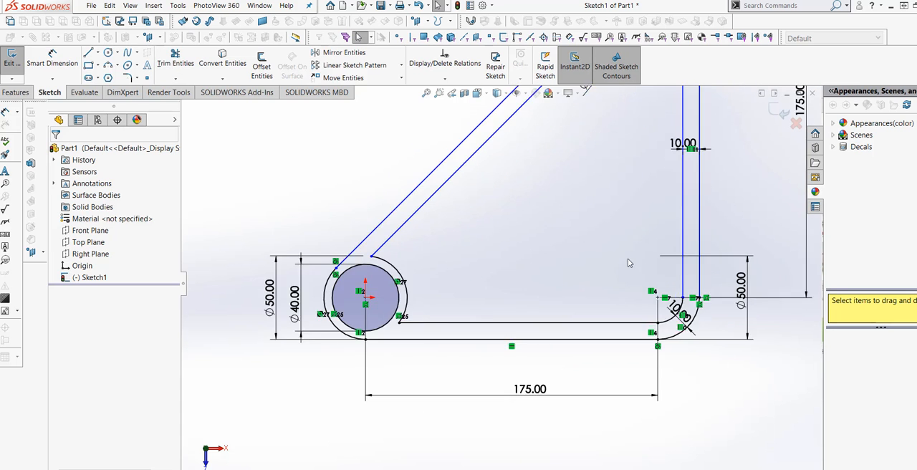
{"action": "scroll", "coordinate": [628, 263], "scroll_direction": "down", "scroll_amount": 1}
{"action": "scroll", "coordinate": [504, 287], "scroll_direction": "up", "scroll_amount": 3}
{"action": "scroll", "coordinate": [544, 289], "scroll_direction": "down", "scroll_amount": 2}
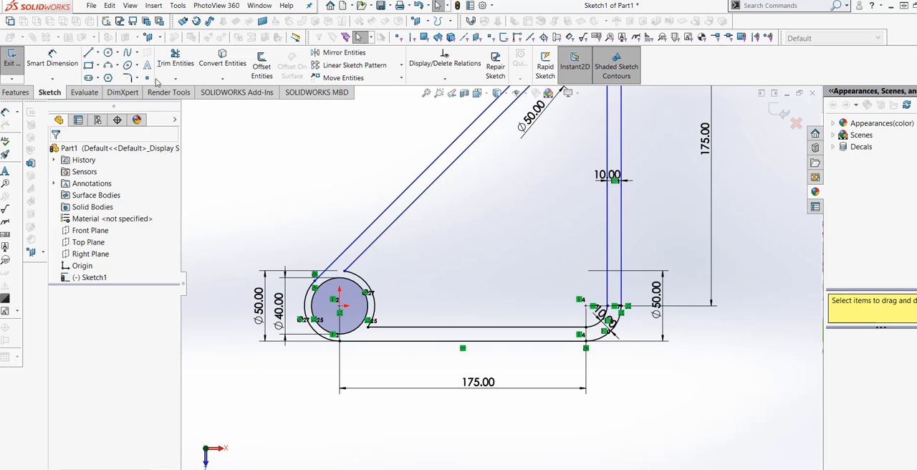
{"action": "left_click", "coordinate": [108, 53]}
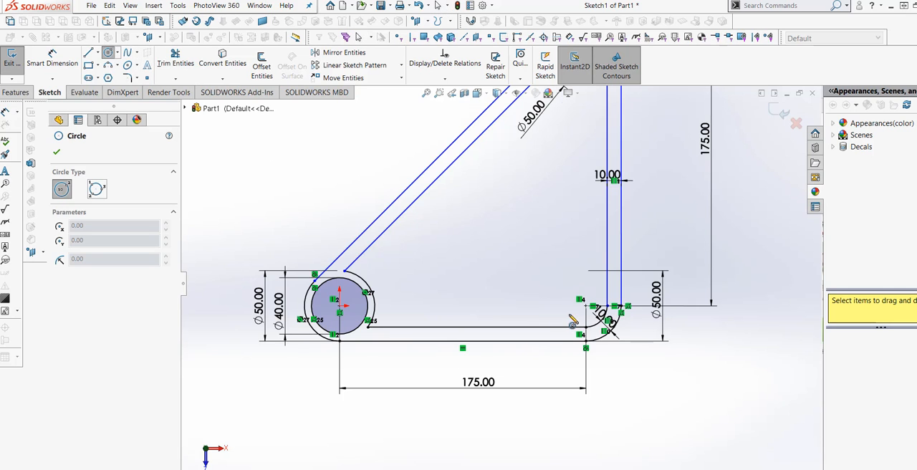
{"action": "left_click", "coordinate": [586, 307]}
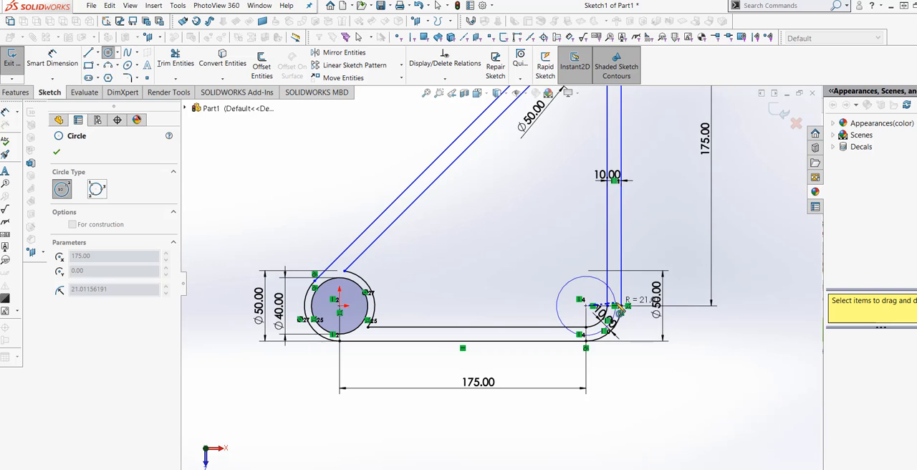
{"action": "left_click", "coordinate": [623, 307]}
{"action": "key", "text": "Escape"}
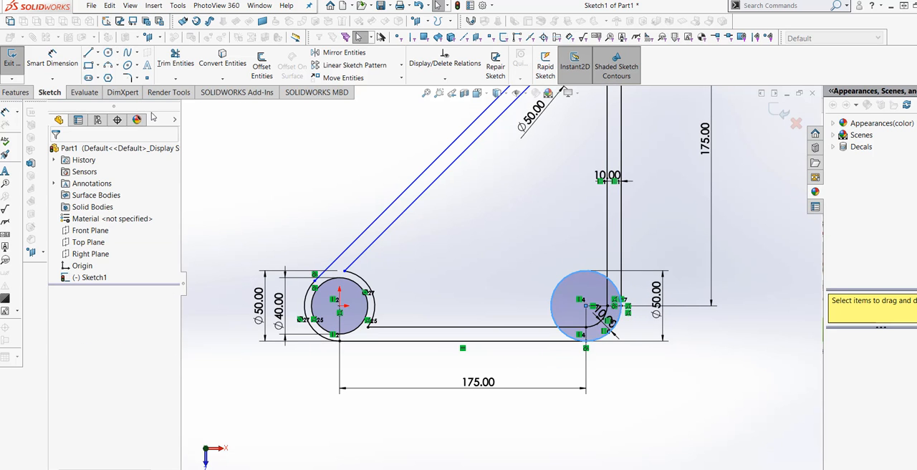
Step: Trim away the inner horizontal line inside the lower-right corner circle and the circle's arc between the inner and outer horizontal lines
{"action": "left_click", "coordinate": [175, 59]}
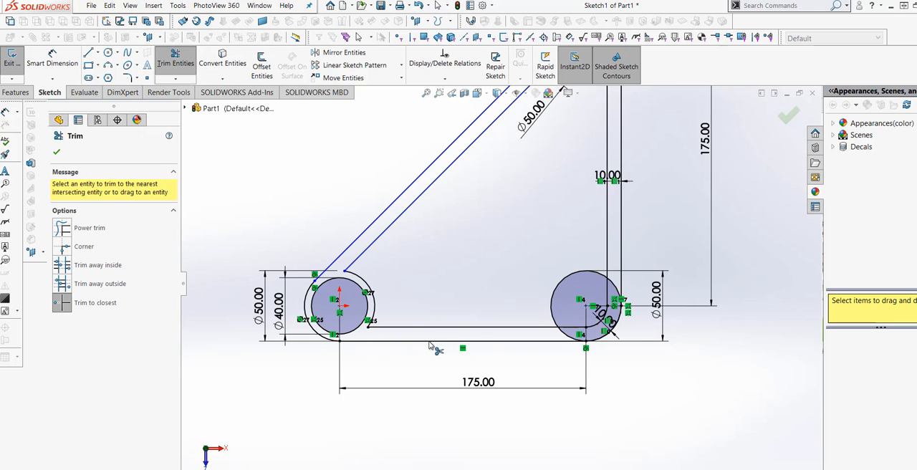
{"action": "scroll", "coordinate": [550, 344], "scroll_direction": "down", "scroll_amount": 5}
{"action": "left_click", "coordinate": [595, 304]}
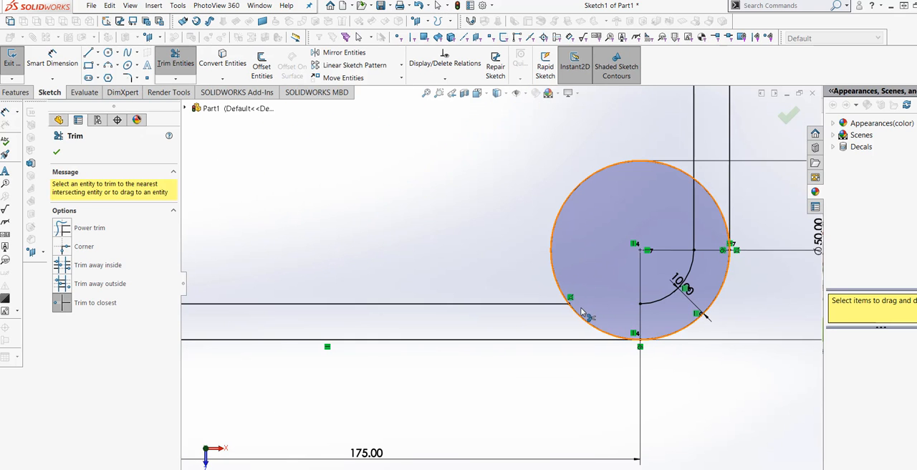
{"action": "left_click", "coordinate": [578, 319]}
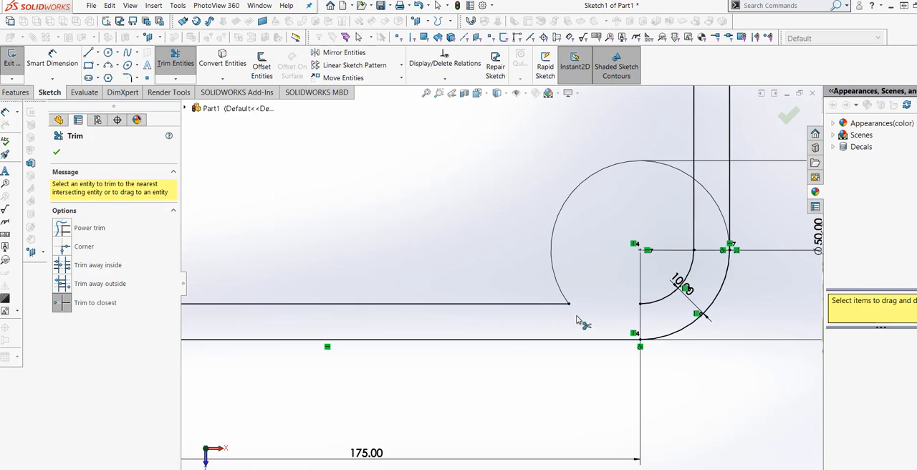
Step: Trim away the inner vertical line and inner corner arc inside the lower-right circle, plus the circle's arc between the two vertical lines
{"action": "left_click", "coordinate": [695, 195]}
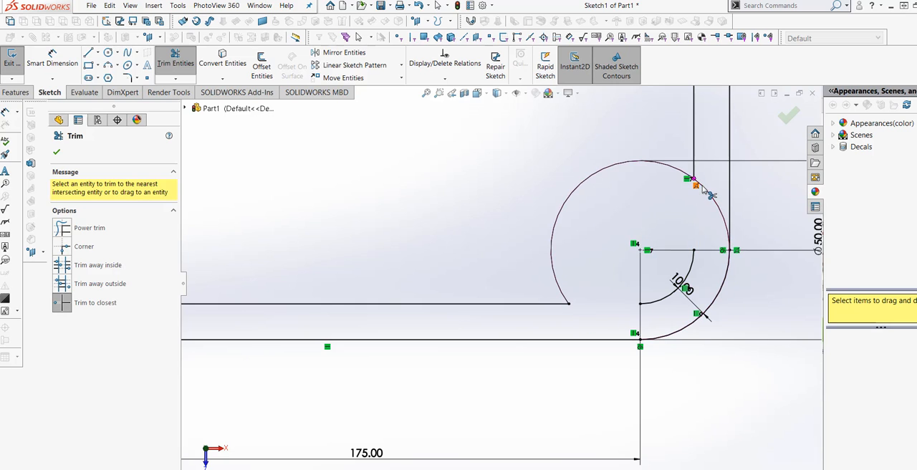
{"action": "left_click", "coordinate": [696, 261]}
{"action": "key", "text": "Escape"}
{"action": "scroll", "coordinate": [389, 203], "scroll_direction": "up", "scroll_amount": 5}
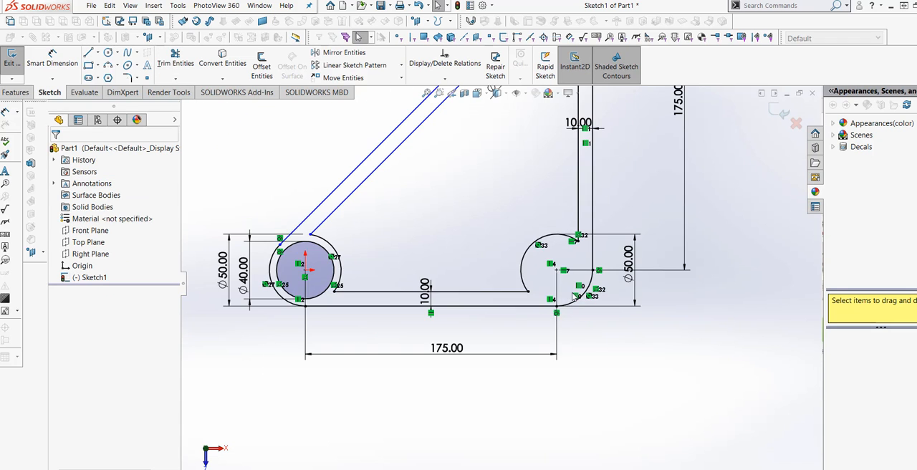
{"action": "scroll", "coordinate": [389, 202], "scroll_direction": "down", "scroll_amount": 2}
{"action": "scroll", "coordinate": [439, 251], "scroll_direction": "up", "scroll_amount": 2}
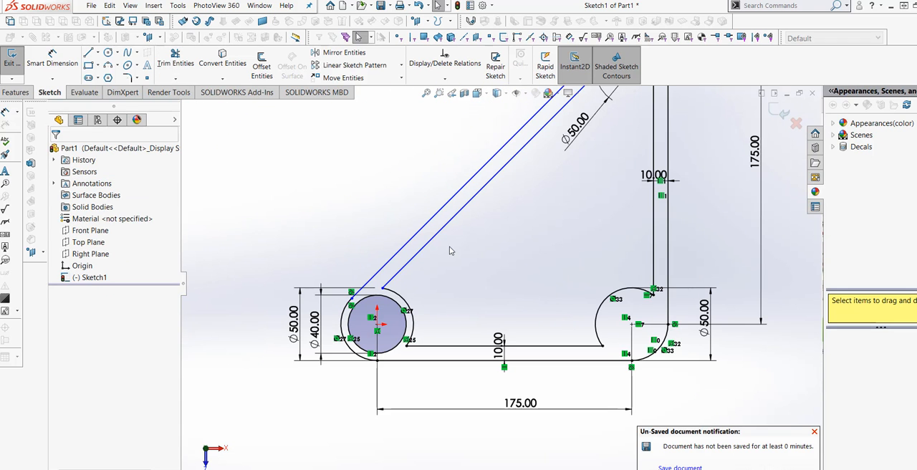
Step: Sketch a smaller circle about 34 mm in diameter centred on the lower-right corner arc's centre
{"action": "left_click", "coordinate": [109, 54]}
{"action": "scroll", "coordinate": [682, 354], "scroll_direction": "down", "scroll_amount": 3}
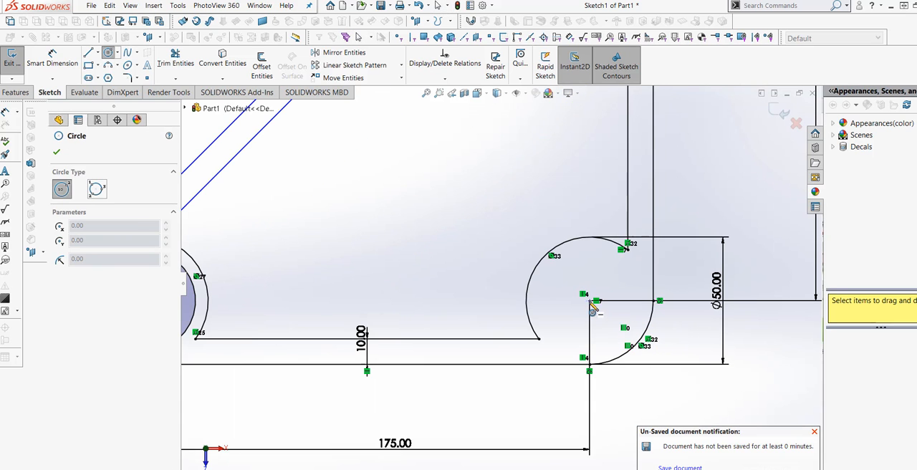
{"action": "left_click", "coordinate": [589, 300]}
{"action": "left_click", "coordinate": [623, 280]}
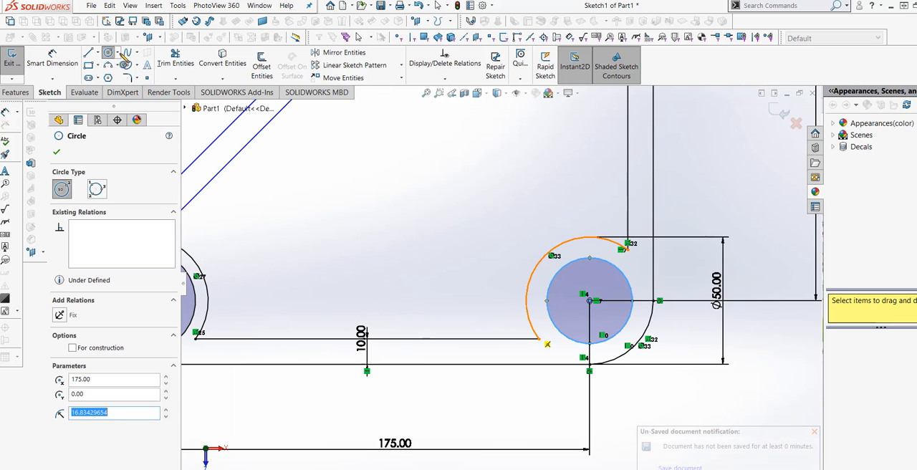
{"action": "key", "text": "Escape"}
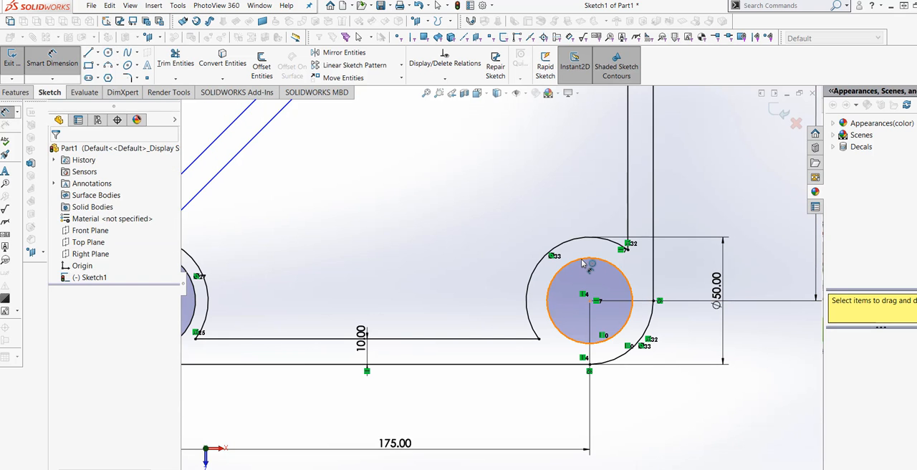
Step: Dimension the small lower-right circle with a diameter of 40 mm
{"action": "left_click", "coordinate": [587, 262]}
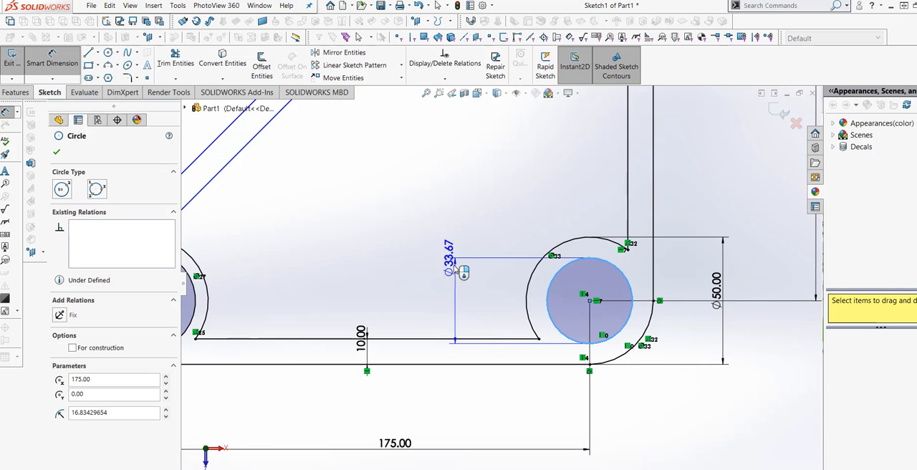
{"action": "left_click", "coordinate": [459, 287]}
{"action": "type", "text": "40"}
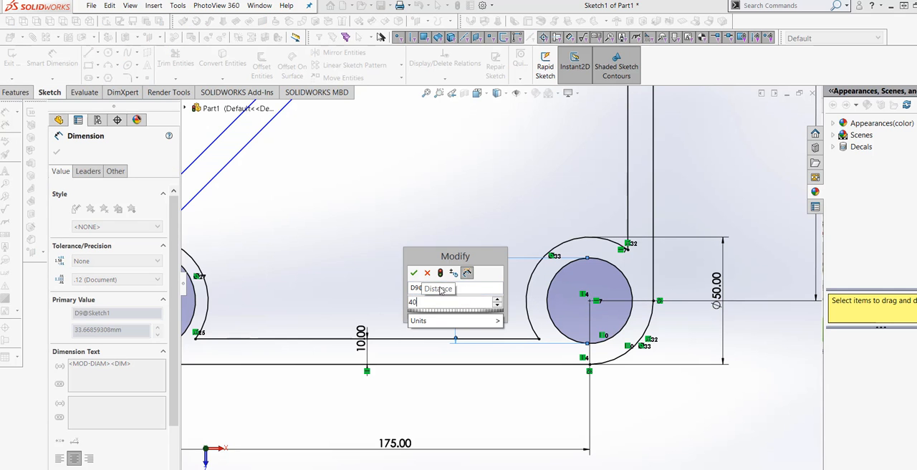
{"action": "left_click", "coordinate": [442, 274]}
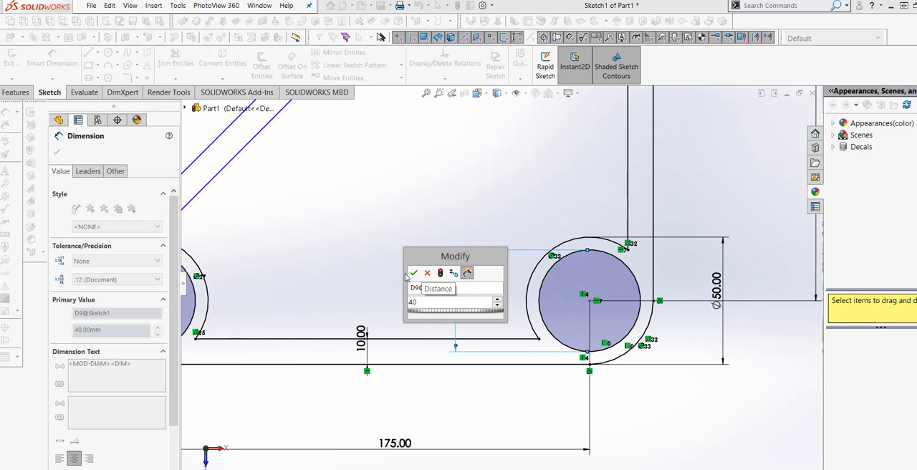
{"action": "left_click", "coordinate": [416, 273]}
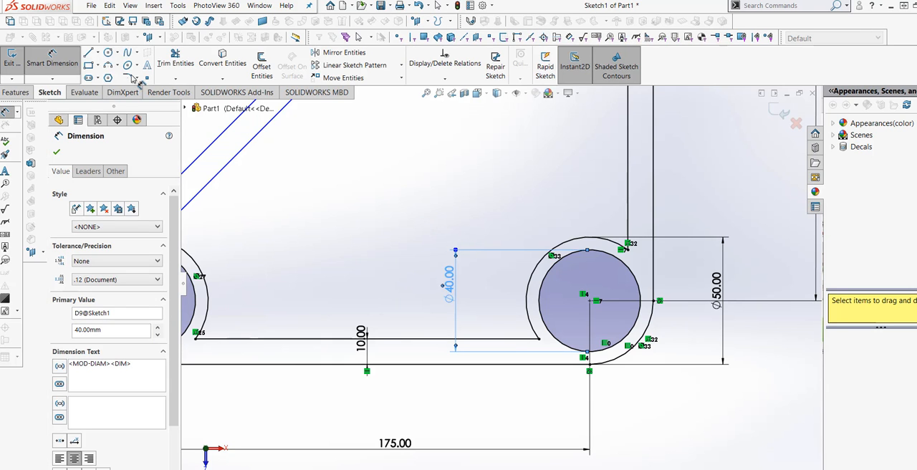
Step: Sketch a circle with a 25 mm radius centred on the upper corner arc's centre, reaching out to the outline's outer vertical line
{"action": "key", "text": "f"}
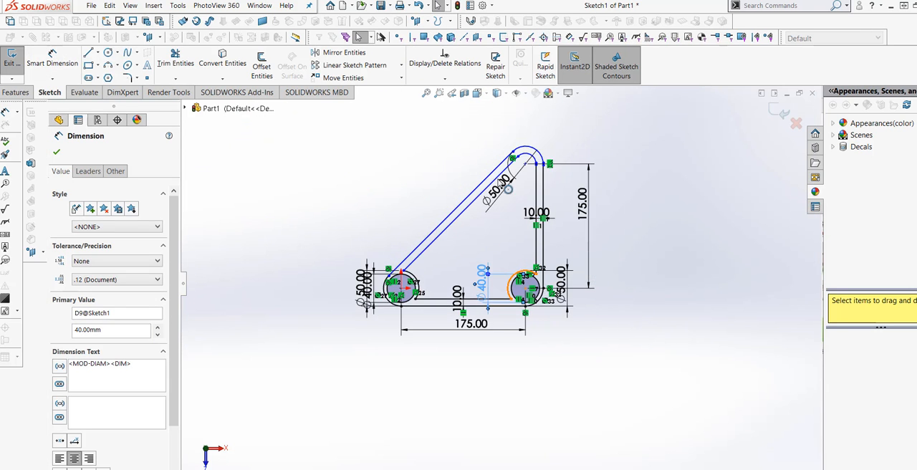
{"action": "scroll", "coordinate": [508, 189], "scroll_direction": "down", "scroll_amount": 5}
{"action": "scroll", "coordinate": [646, 221], "scroll_direction": "up", "scroll_amount": 2}
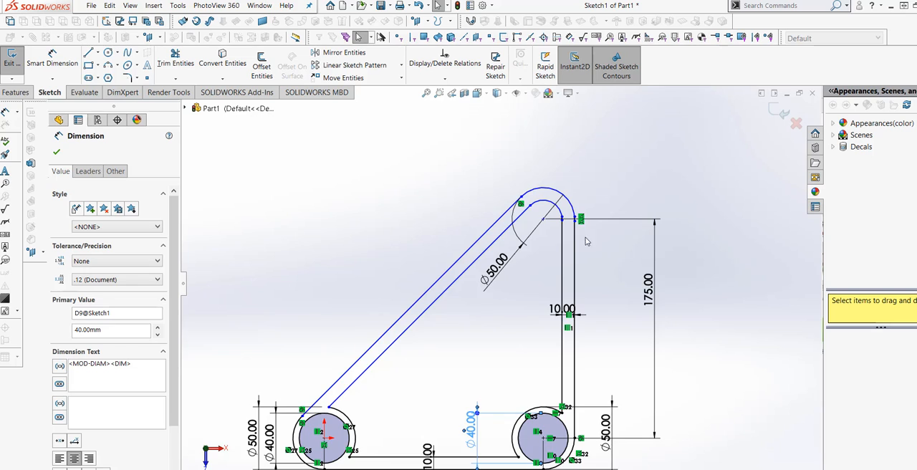
{"action": "scroll", "coordinate": [586, 242], "scroll_direction": "down", "scroll_amount": 2}
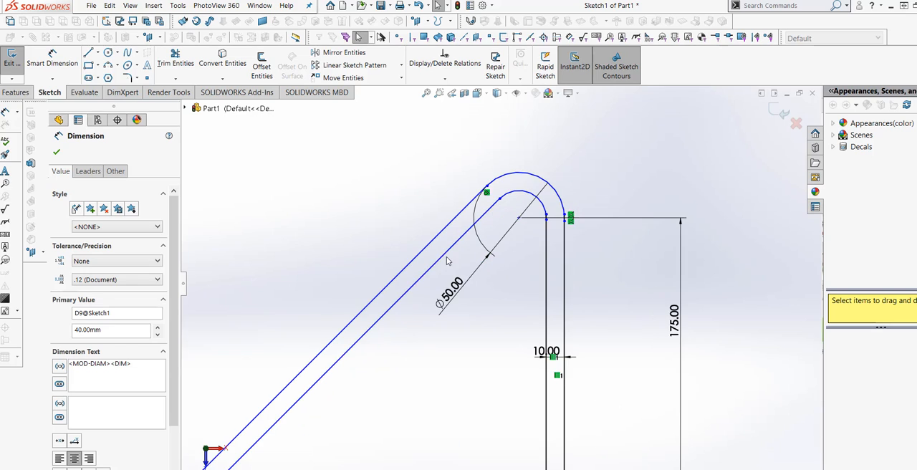
{"action": "left_click", "coordinate": [107, 53]}
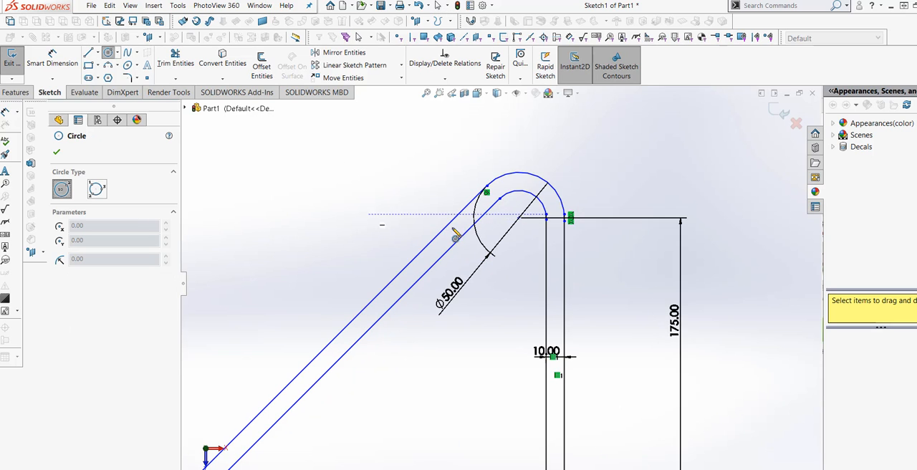
{"action": "left_click", "coordinate": [519, 218]}
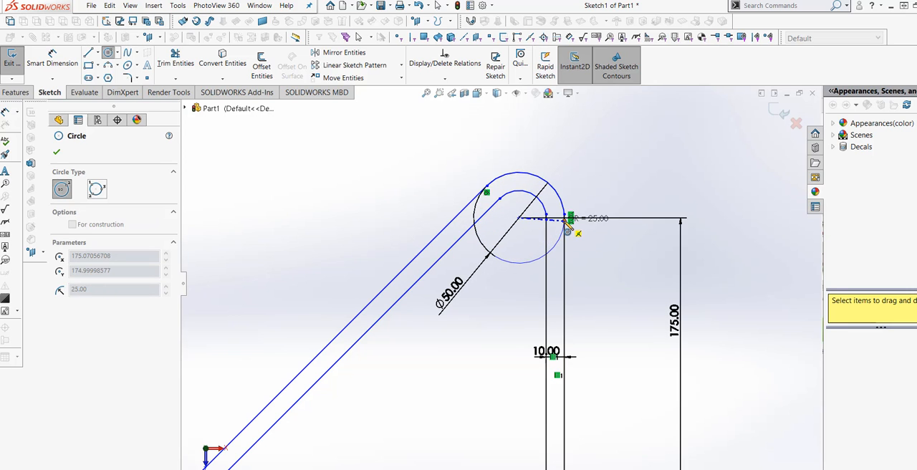
{"action": "left_click", "coordinate": [568, 223]}
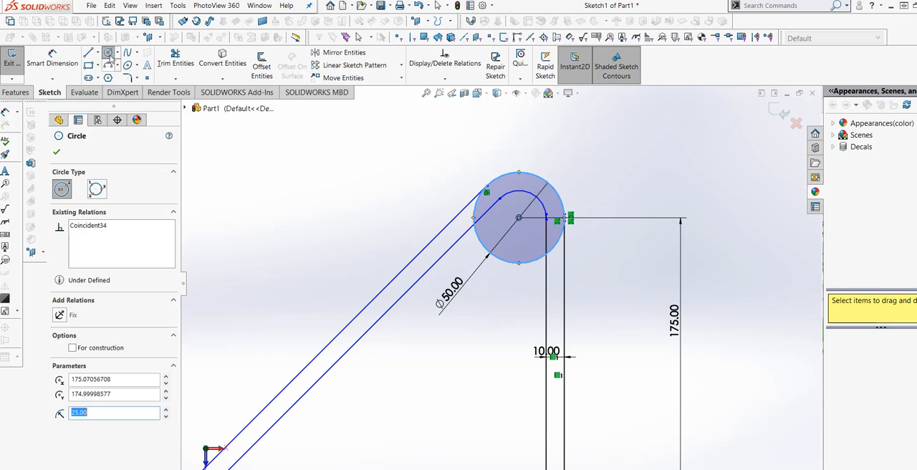
{"action": "key", "text": "Escape"}
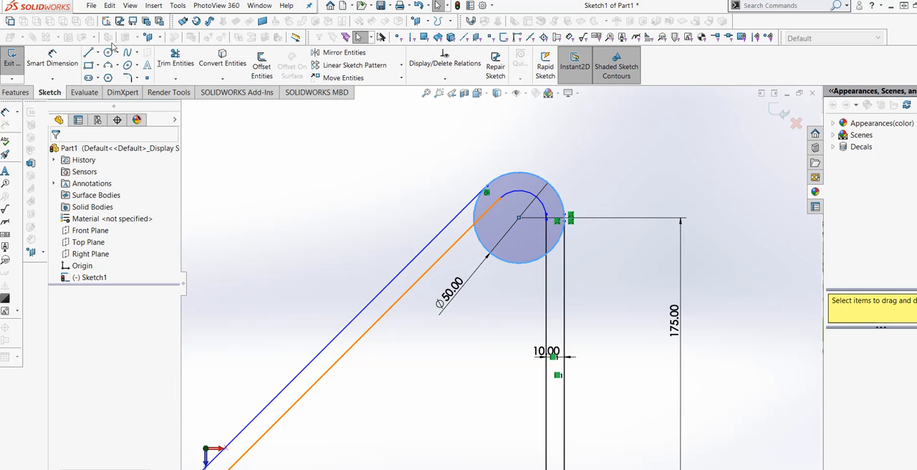
Step: Sketch a smaller concentric circle about 23 mm in diameter inside the upper corner circle
{"action": "left_click", "coordinate": [107, 53]}
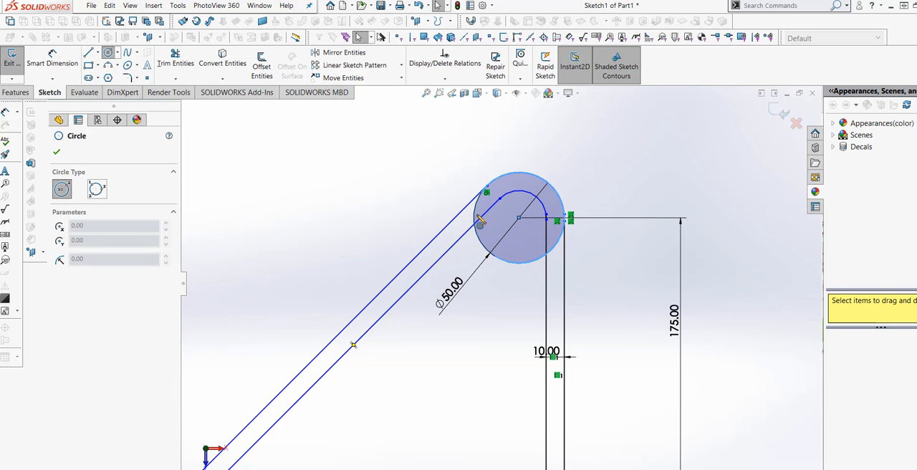
{"action": "left_click", "coordinate": [519, 218]}
{"action": "left_click", "coordinate": [498, 215]}
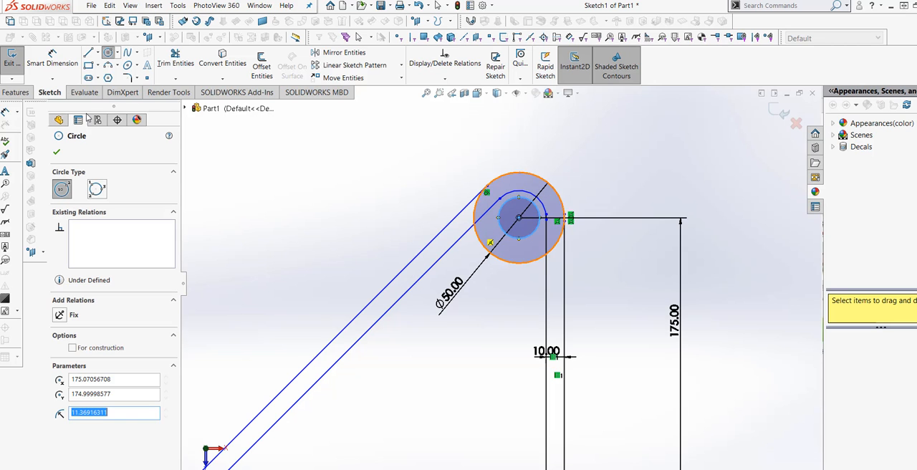
Step: Dimension the small circle at the upper corner with a diameter of 40 mm
{"action": "left_click", "coordinate": [52, 61]}
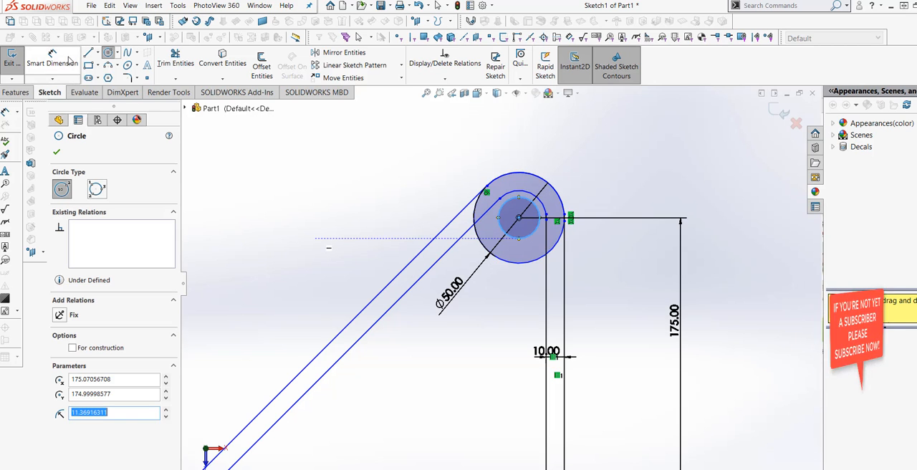
{"action": "left_click", "coordinate": [527, 243]}
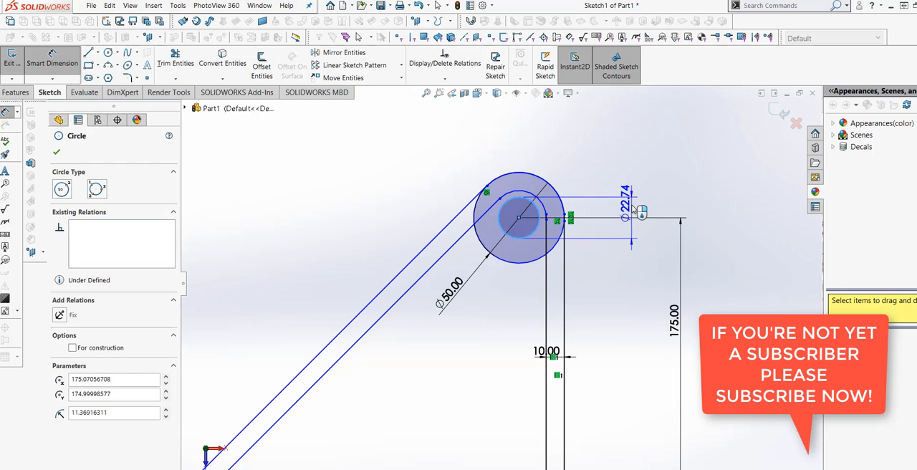
{"action": "left_click", "coordinate": [630, 208]}
{"action": "type", "text": "40"}
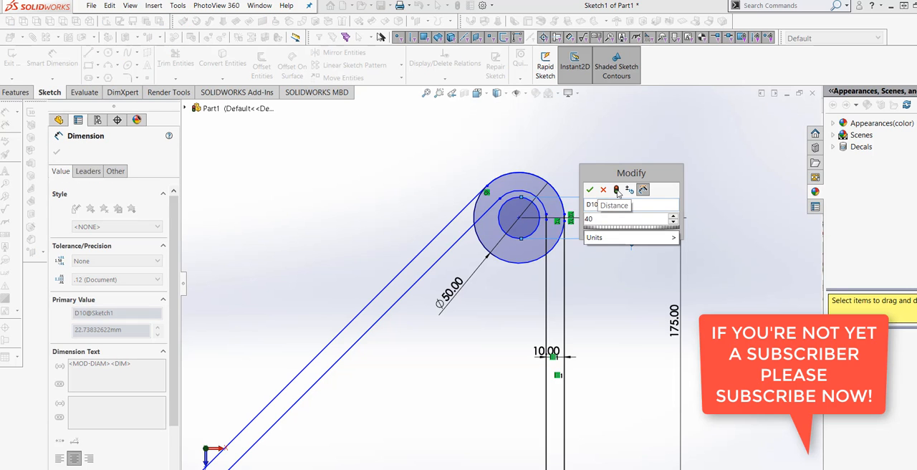
{"action": "left_click", "coordinate": [589, 190]}
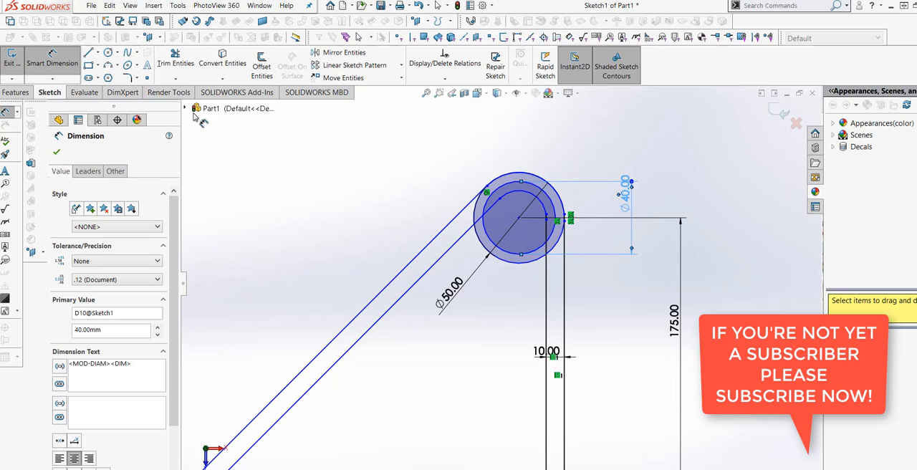
Step: Trim away the inner diagonal line, inner vertical line and inner corner arc where they run inside the upper corner circle
{"action": "left_click", "coordinate": [185, 63]}
{"action": "scroll", "coordinate": [573, 212], "scroll_direction": "down", "scroll_amount": 4}
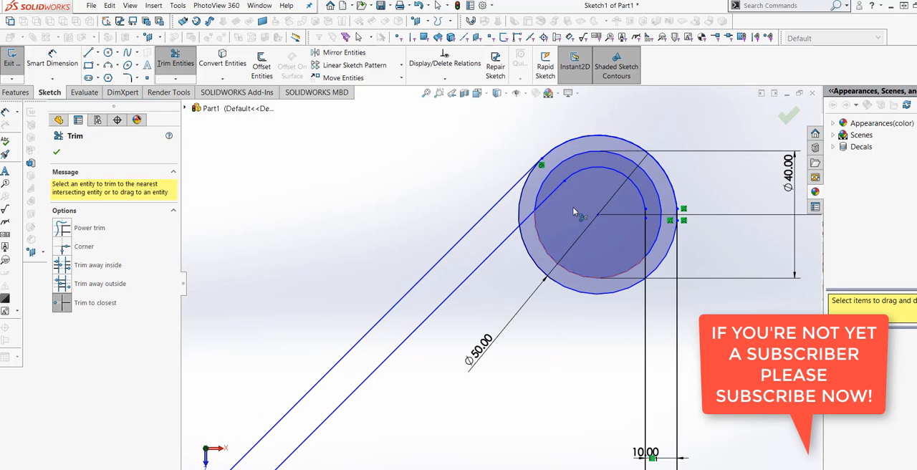
{"action": "mouse_move", "coordinate": [558, 192]}
{"action": "left_mouse_down"}
{"action": "mouse_move", "coordinate": [534, 222]}
{"action": "mouse_move", "coordinate": [556, 255]}
{"action": "mouse_move", "coordinate": [595, 276]}
{"action": "mouse_move", "coordinate": [628, 274]}
{"action": "left_mouse_up"}
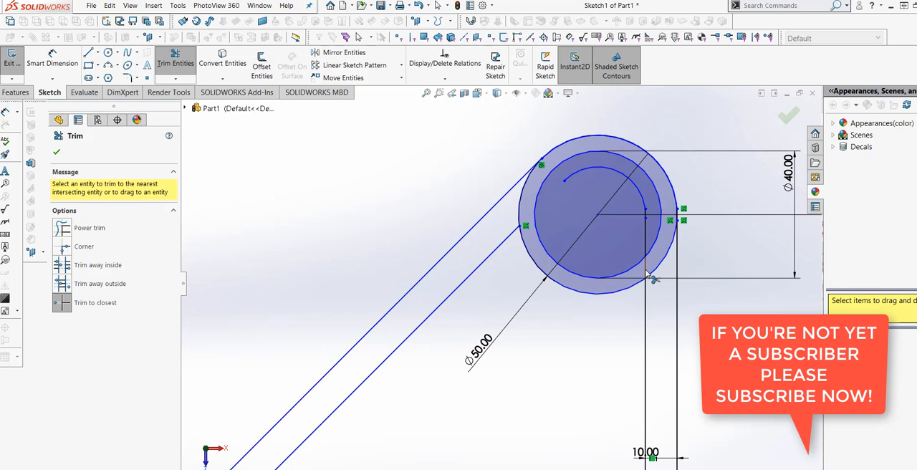
{"action": "left_click", "coordinate": [649, 278]}
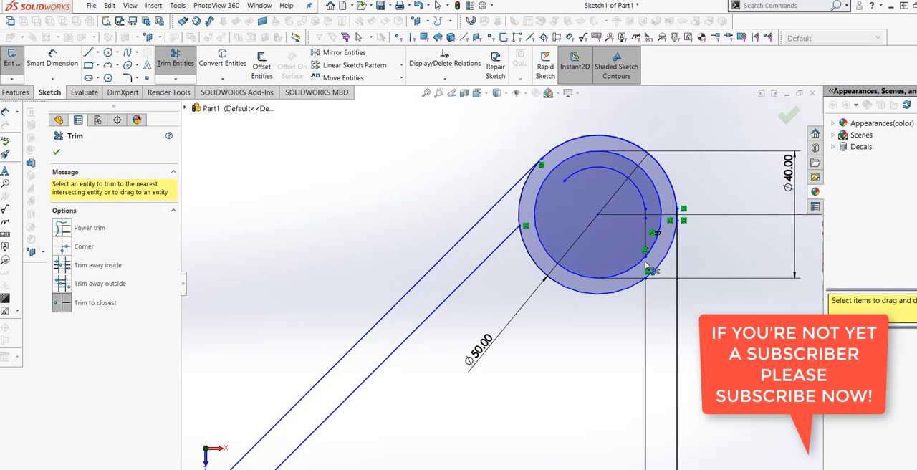
{"action": "left_click", "coordinate": [641, 209]}
{"action": "left_click", "coordinate": [641, 194]}
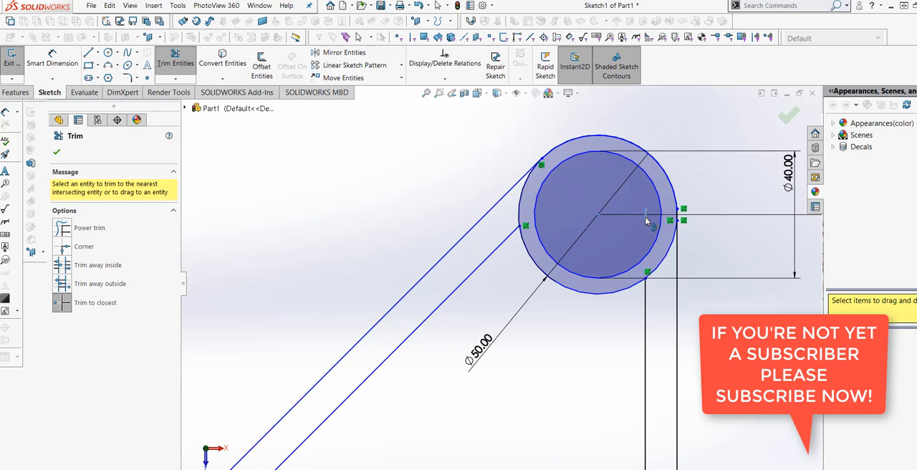
Step: Trim away the upper outer circle's arcs between the two diagonal lines and between the two vertical lines
{"action": "left_click", "coordinate": [53, 60]}
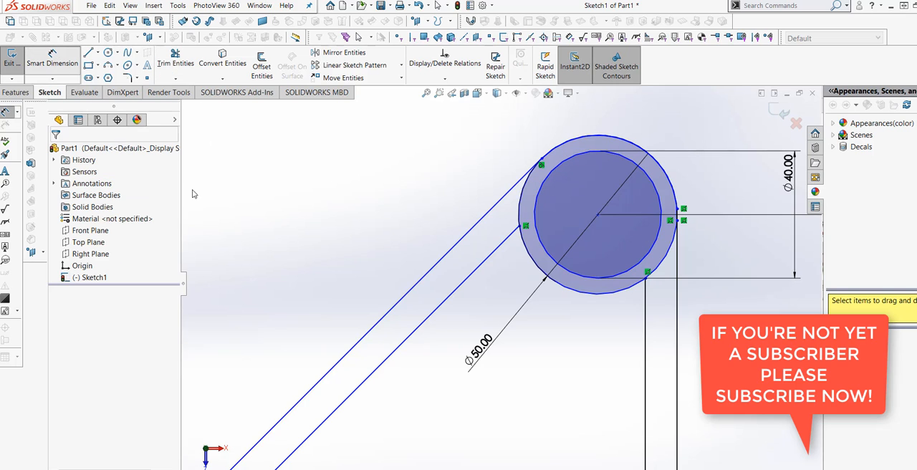
{"action": "scroll", "coordinate": [360, 198], "scroll_direction": "up", "scroll_amount": 1}
{"action": "scroll", "coordinate": [387, 224], "scroll_direction": "down", "scroll_amount": 1}
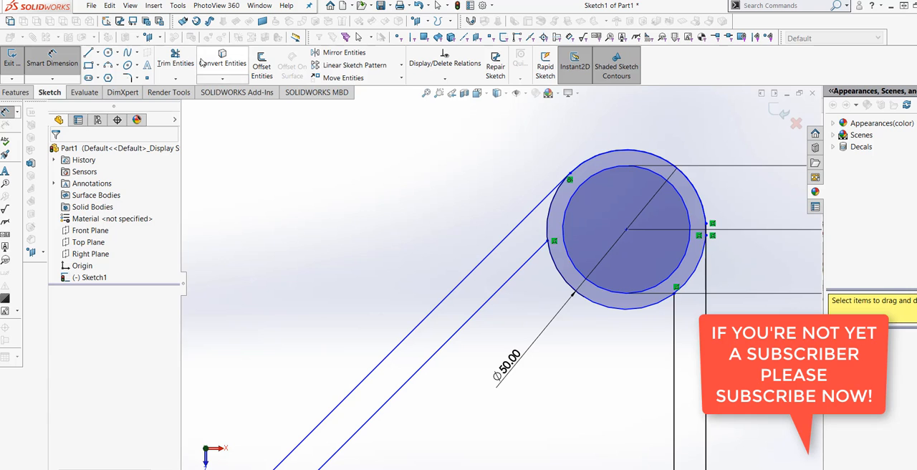
{"action": "left_click", "coordinate": [178, 60]}
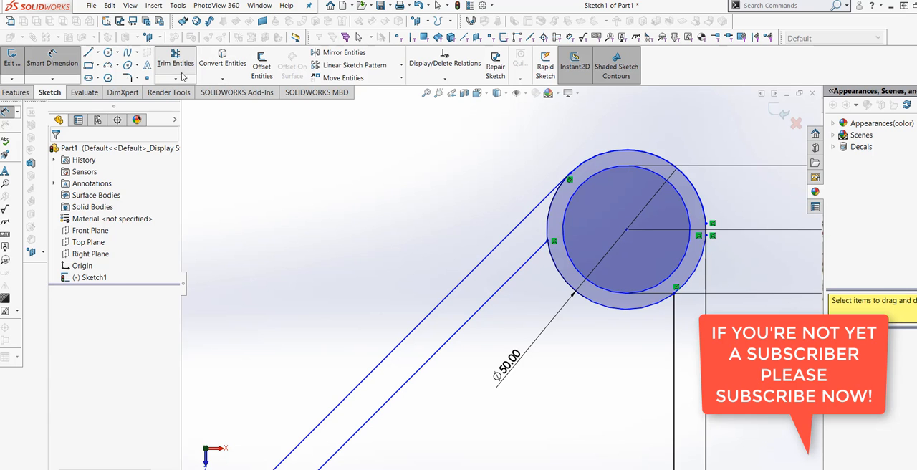
{"action": "left_click", "coordinate": [549, 221]}
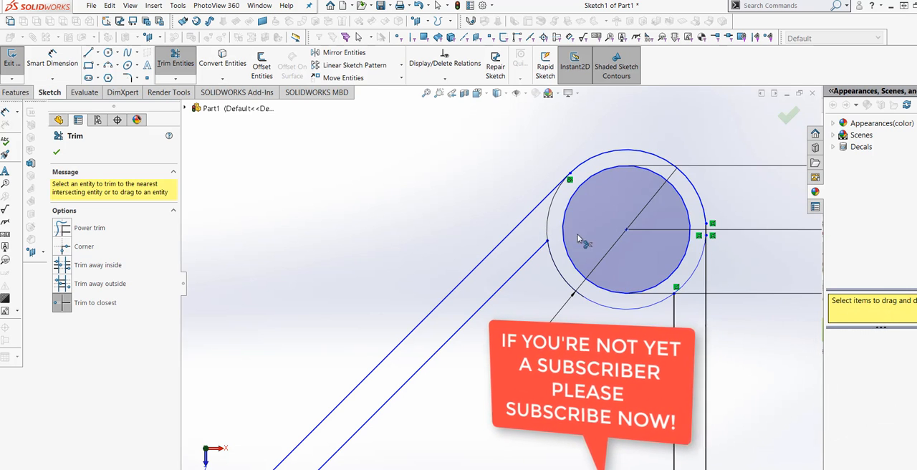
{"action": "left_click", "coordinate": [694, 275]}
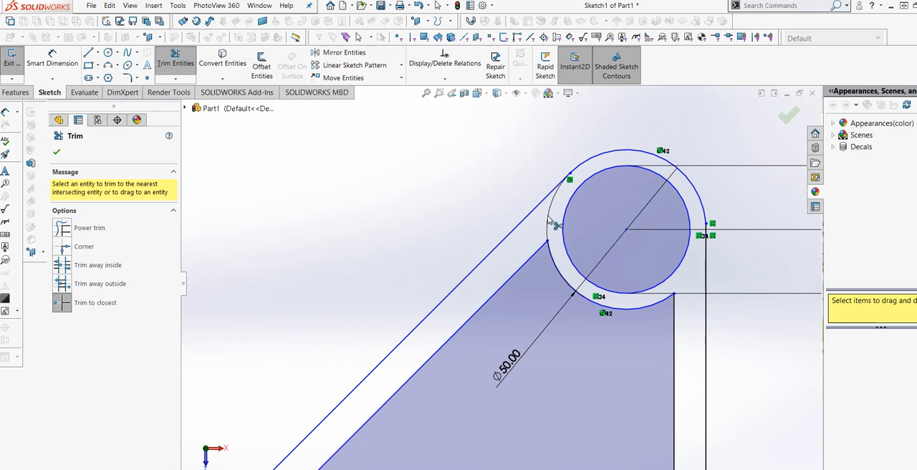
Step: Examine the upper corner circle's edge between the two diagonal lines for leftover geometry to trim
{"action": "scroll", "coordinate": [552, 224], "scroll_direction": "down", "scroll_amount": 3}
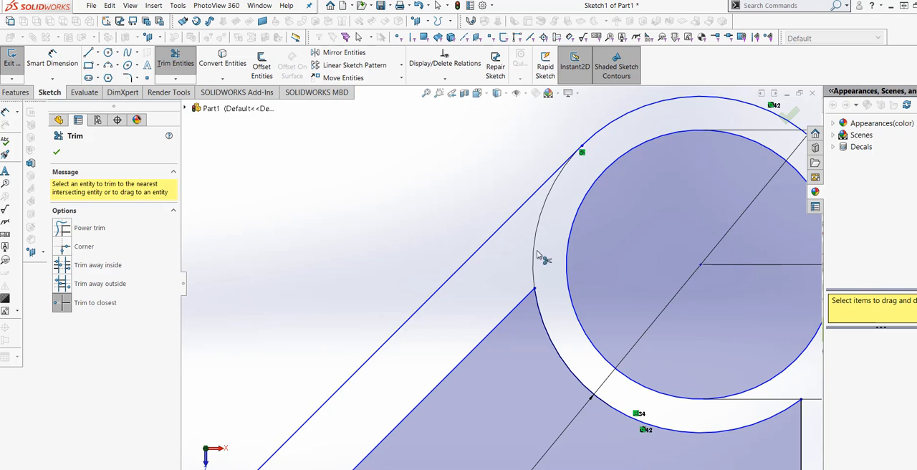
{"action": "scroll", "coordinate": [539, 256], "scroll_direction": "up", "scroll_amount": 3}
{"action": "key", "text": "Escape"}
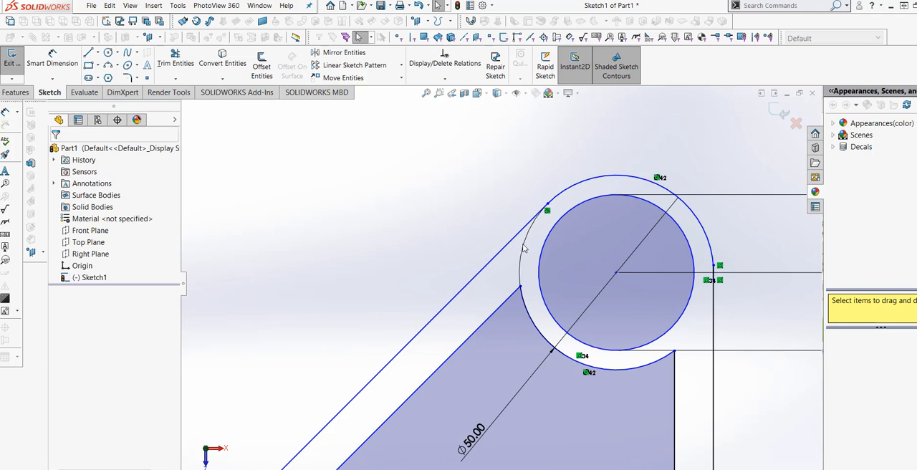
{"action": "scroll", "coordinate": [502, 271], "scroll_direction": "up", "scroll_amount": 4}
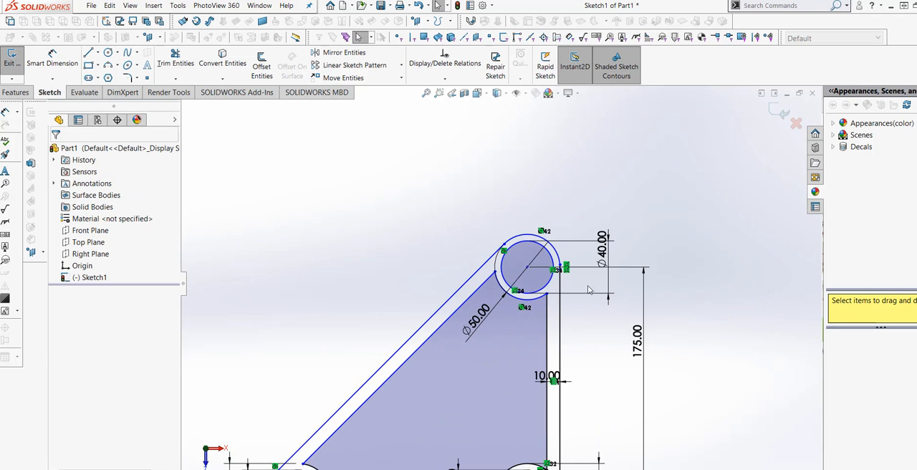
{"action": "scroll", "coordinate": [643, 214], "scroll_direction": "up", "scroll_amount": 2}
{"action": "scroll", "coordinate": [488, 234], "scroll_direction": "down", "scroll_amount": 5}
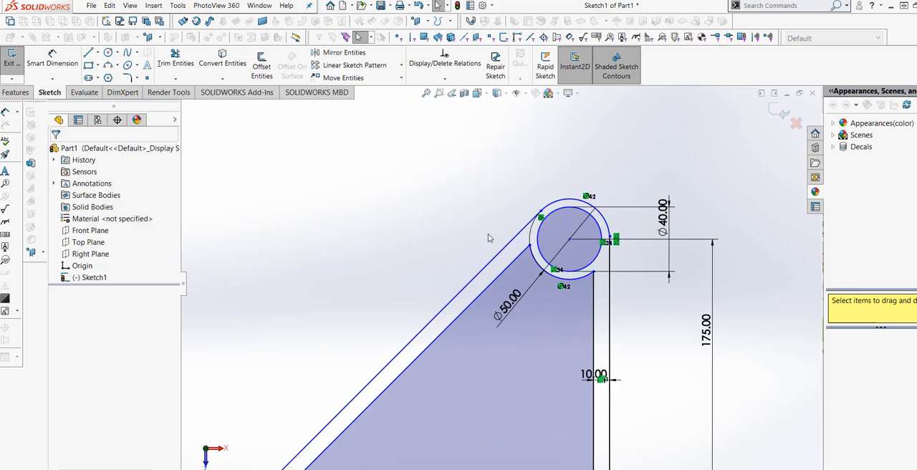
{"action": "left_click", "coordinate": [175, 62]}
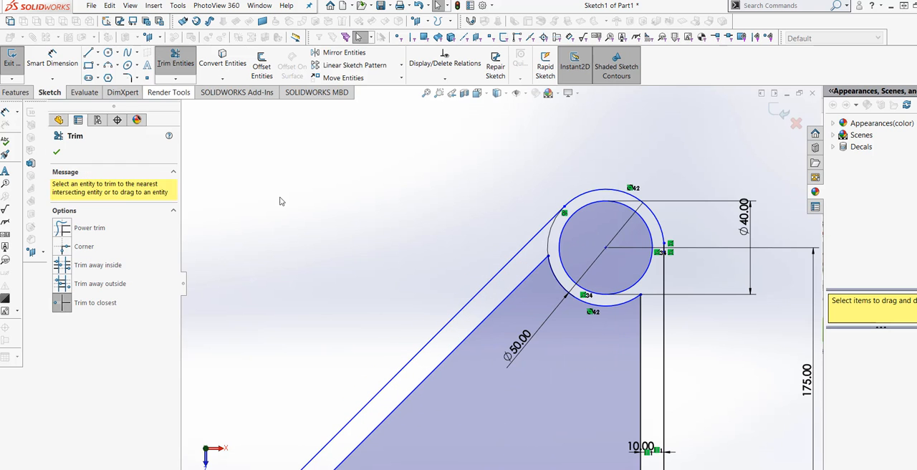
{"action": "scroll", "coordinate": [501, 235], "scroll_direction": "down", "scroll_amount": 3}
{"action": "scroll", "coordinate": [640, 281], "scroll_direction": "down", "scroll_amount": 2}
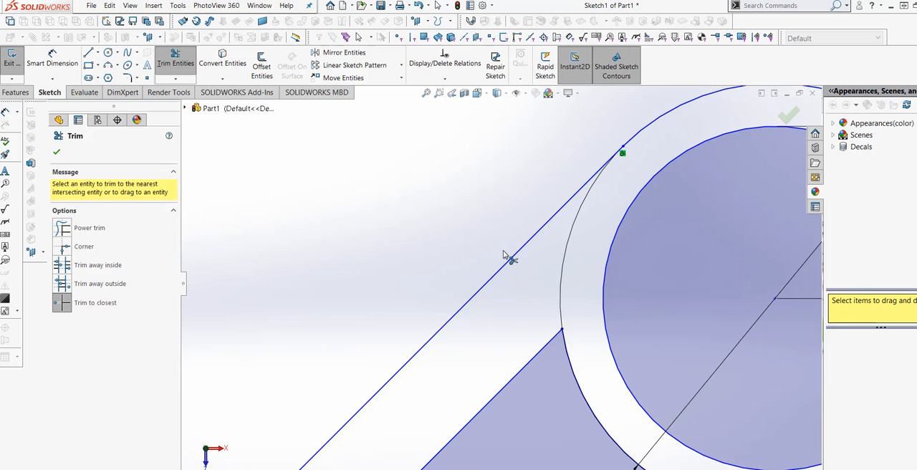
{"action": "key", "text": "Escape"}
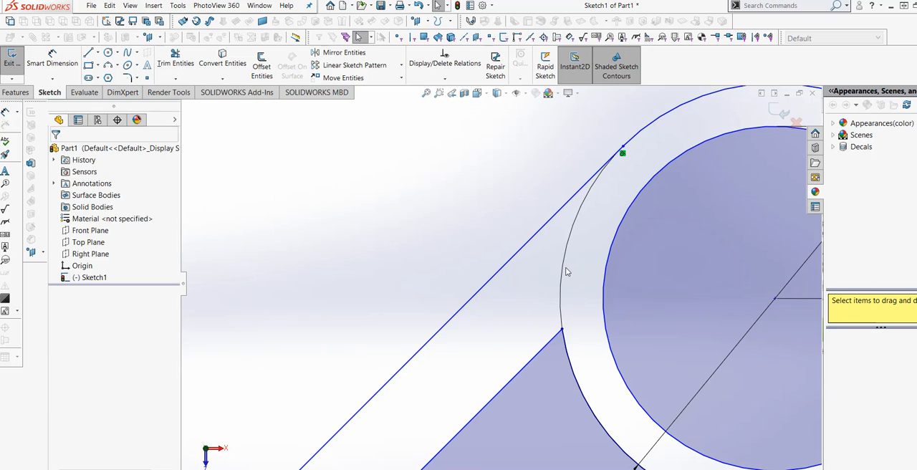
{"action": "scroll", "coordinate": [512, 268], "scroll_direction": "up", "scroll_amount": 5}
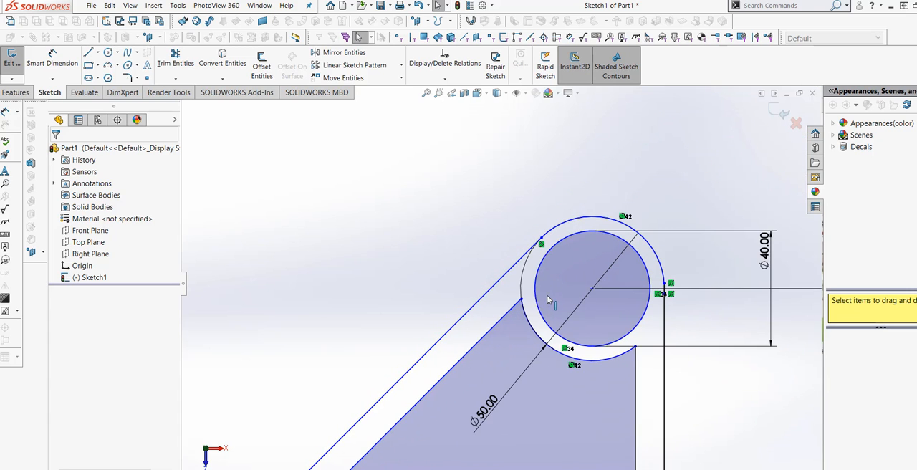
{"action": "scroll", "coordinate": [532, 293], "scroll_direction": "down", "scroll_amount": 4}
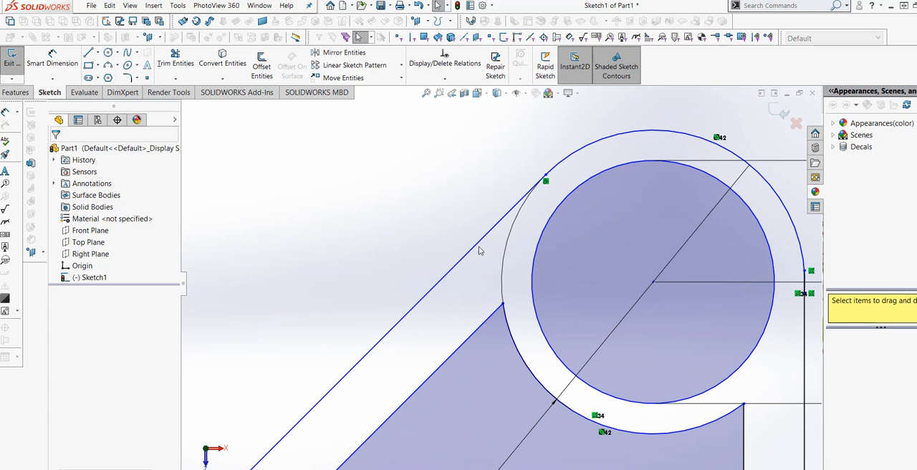
Step: Try trimming away the upper corner circle's lower arc inside the frame, and undo that trim
{"action": "left_click", "coordinate": [176, 60]}
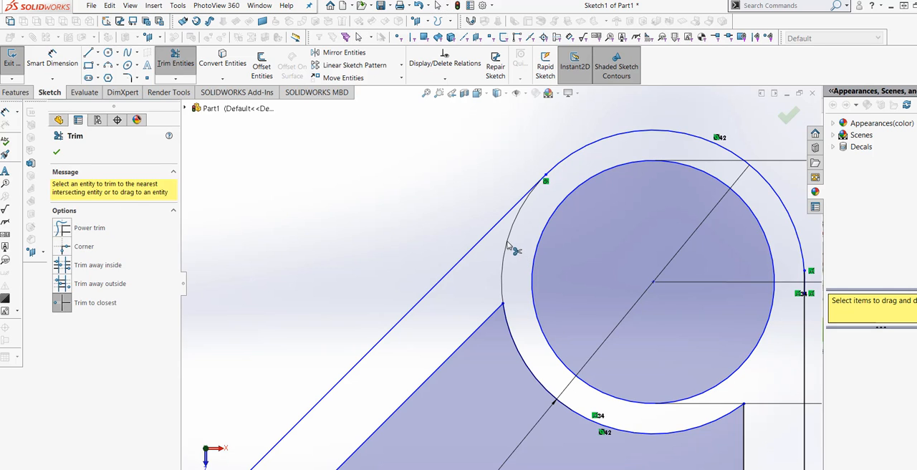
{"action": "scroll", "coordinate": [502, 283], "scroll_direction": "up", "scroll_amount": 3}
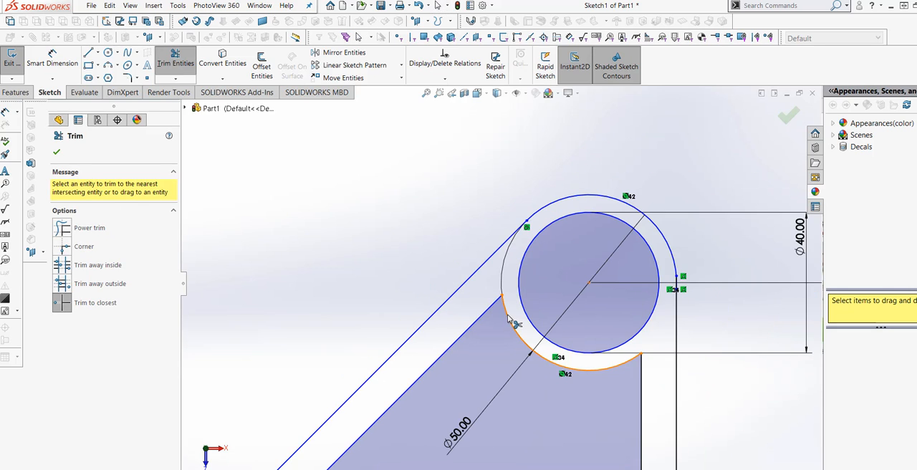
{"action": "left_click", "coordinate": [508, 317]}
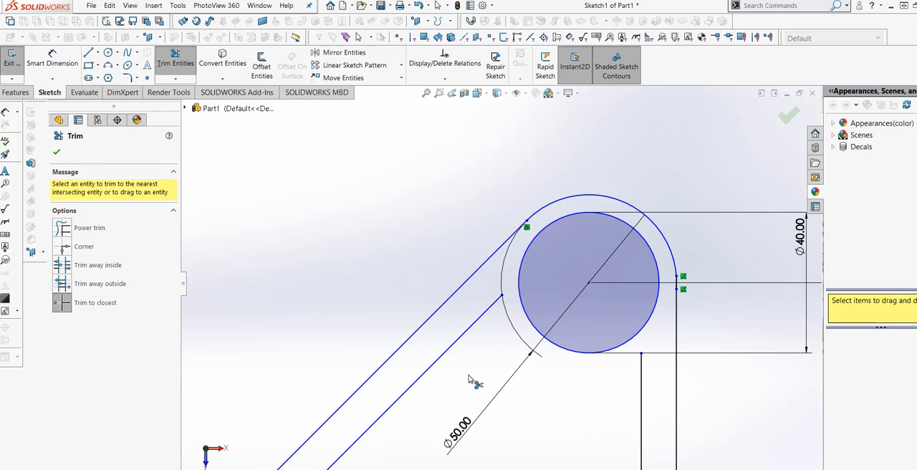
{"action": "key", "text": "Escape"}
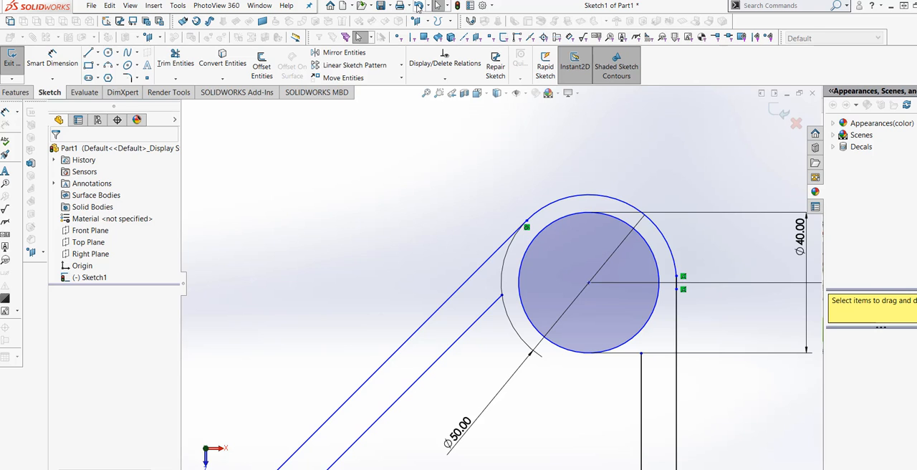
{"action": "left_click", "coordinate": [418, 7]}
Step: Examine the whole triangular frame sketch, checking its three corner bosses, offset lines and dimensions
{"action": "key", "text": "f"}
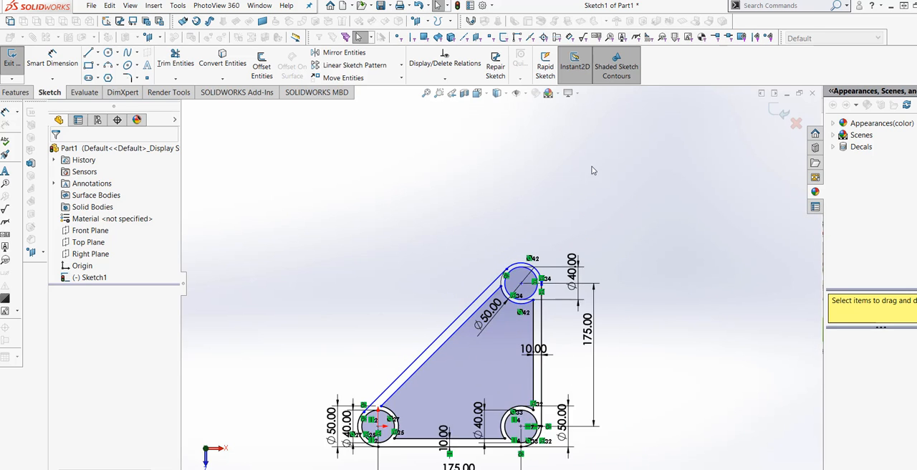
{"action": "scroll", "coordinate": [434, 380], "scroll_direction": "down", "scroll_amount": 2}
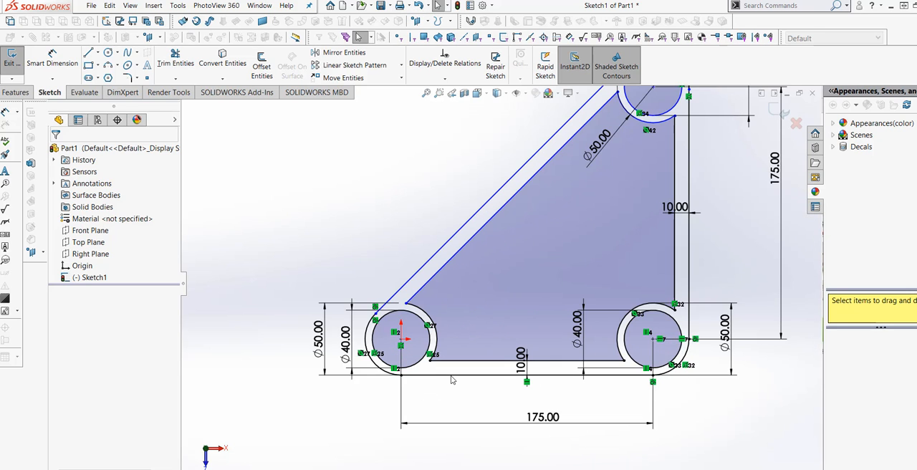
{"action": "scroll", "coordinate": [453, 378], "scroll_direction": "up", "scroll_amount": 3}
{"action": "scroll", "coordinate": [564, 276], "scroll_direction": "down", "scroll_amount": 4}
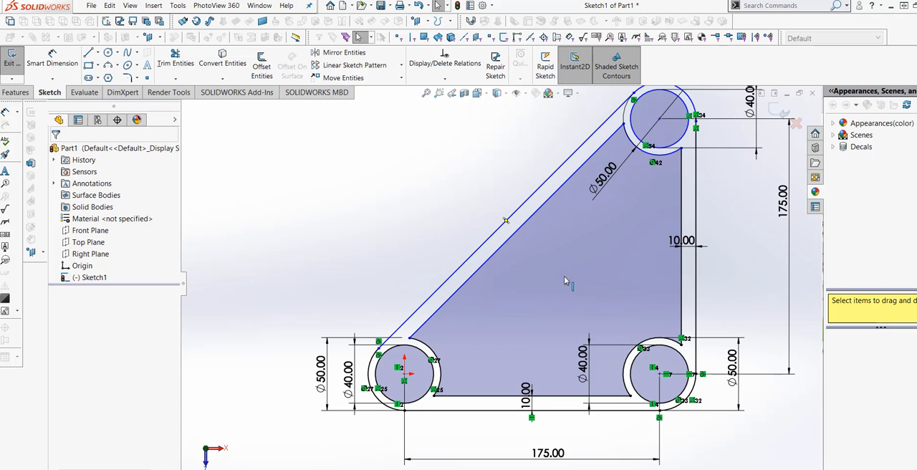
{"action": "scroll", "coordinate": [550, 284], "scroll_direction": "up", "scroll_amount": 3}
{"action": "scroll", "coordinate": [655, 208], "scroll_direction": "down", "scroll_amount": 2}
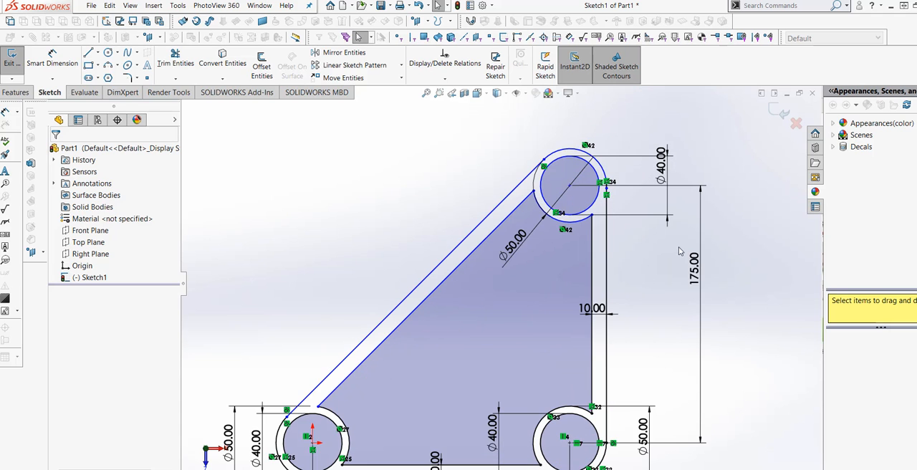
{"action": "scroll", "coordinate": [660, 287], "scroll_direction": "up", "scroll_amount": 3}
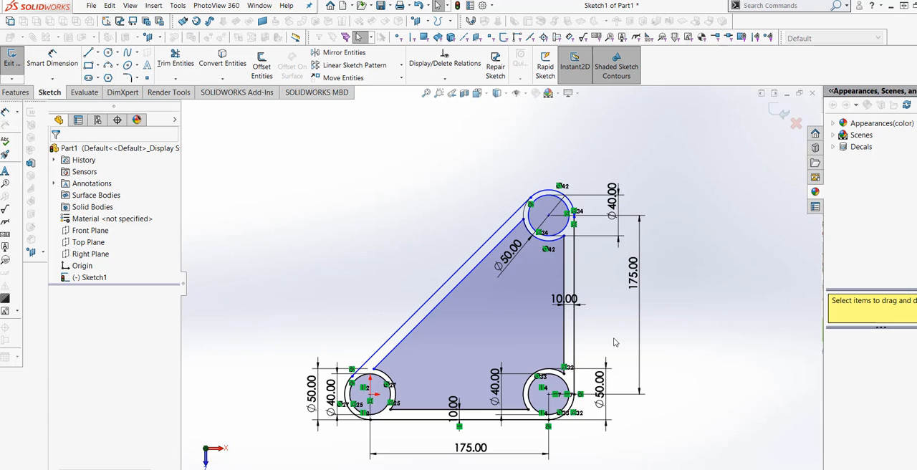
{"action": "scroll", "coordinate": [593, 346], "scroll_direction": "down", "scroll_amount": 2}
{"action": "scroll", "coordinate": [609, 332], "scroll_direction": "up", "scroll_amount": 3}
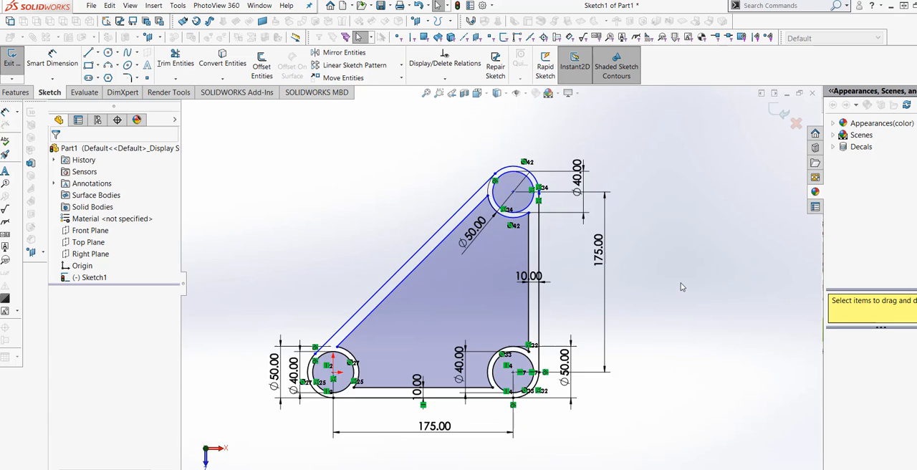
{"action": "scroll", "coordinate": [399, 294], "scroll_direction": "down", "scroll_amount": 3}
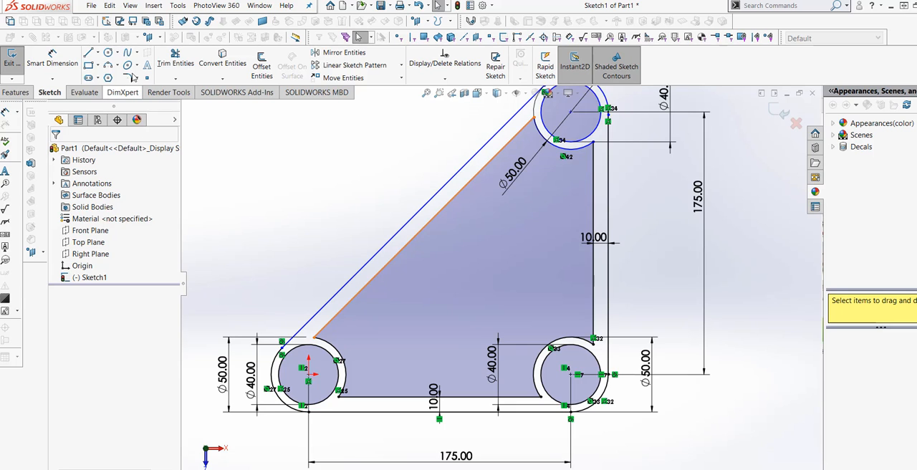
Step: Sketch a circle about 70 mm in diameter in the middle of the triangular opening
{"action": "left_click", "coordinate": [109, 53]}
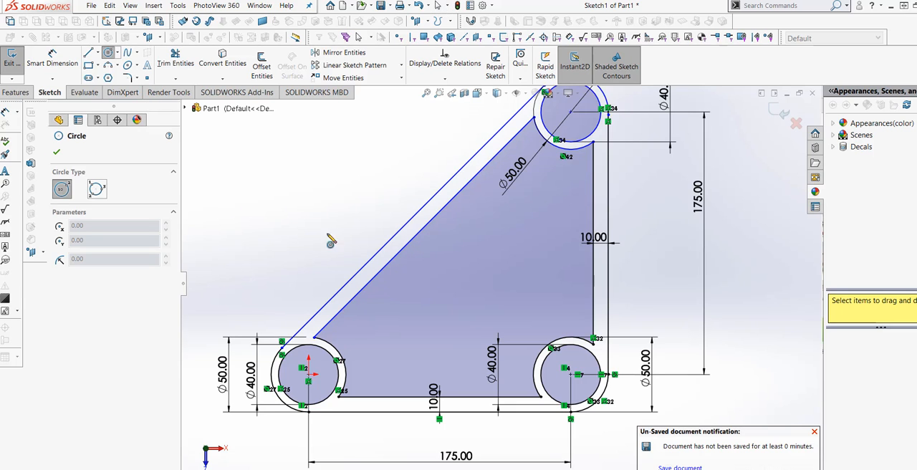
{"action": "left_click", "coordinate": [493, 280]}
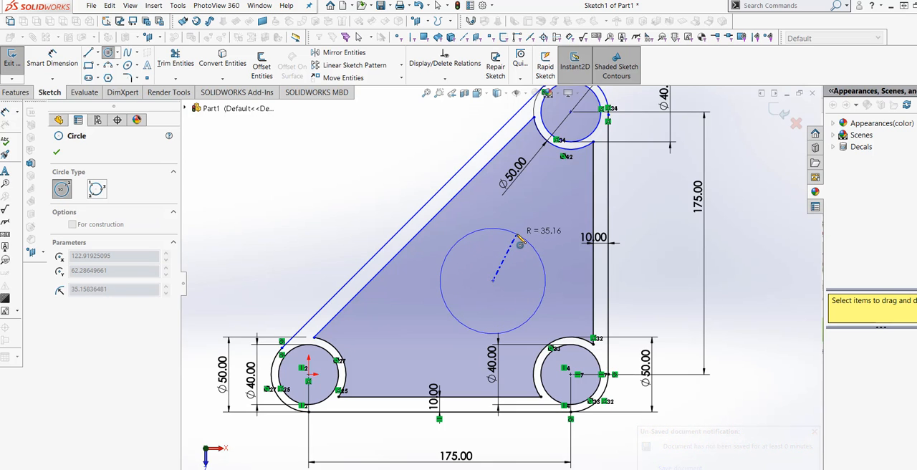
{"action": "left_click", "coordinate": [521, 243]}
Step: Dimension the circle inside the triangular opening with a diameter of 75 mm
{"action": "left_click", "coordinate": [53, 58]}
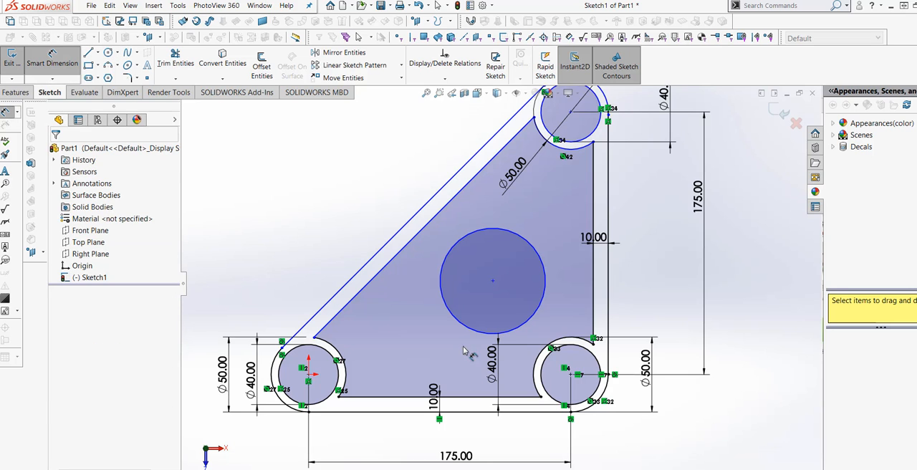
{"action": "left_click", "coordinate": [455, 322]}
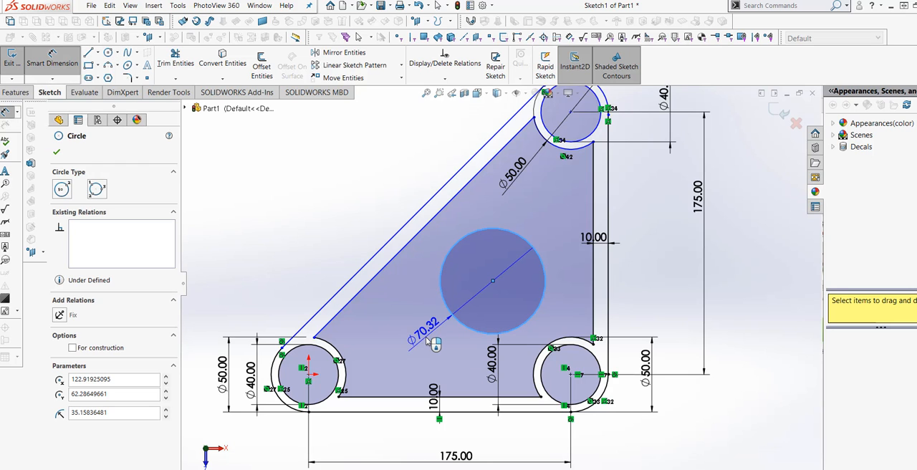
{"action": "left_click", "coordinate": [430, 343]}
{"action": "type", "text": "75"}
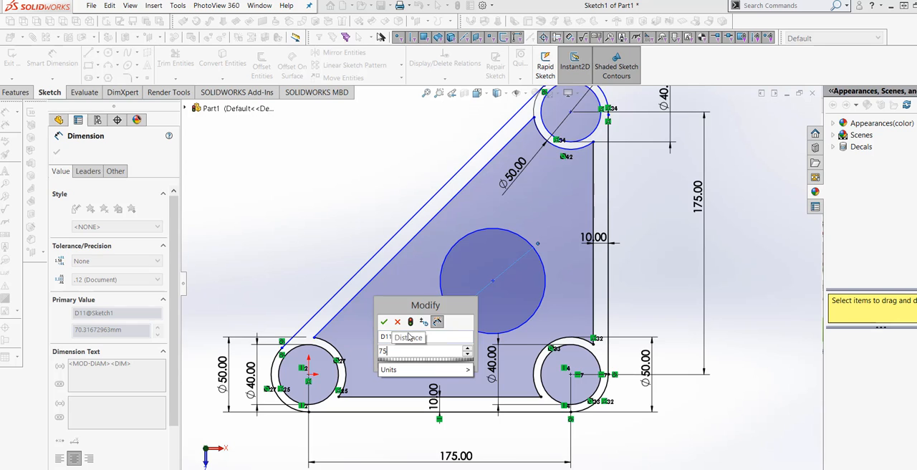
{"action": "left_click", "coordinate": [411, 322]}
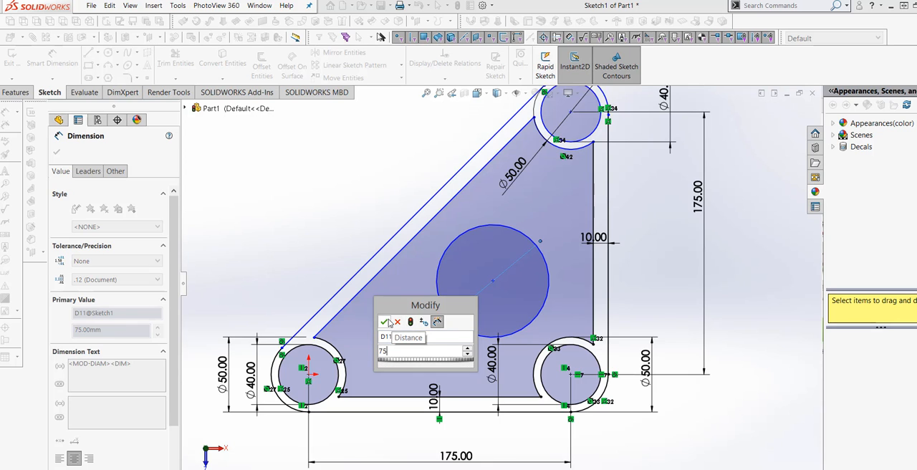
{"action": "left_click", "coordinate": [388, 322]}
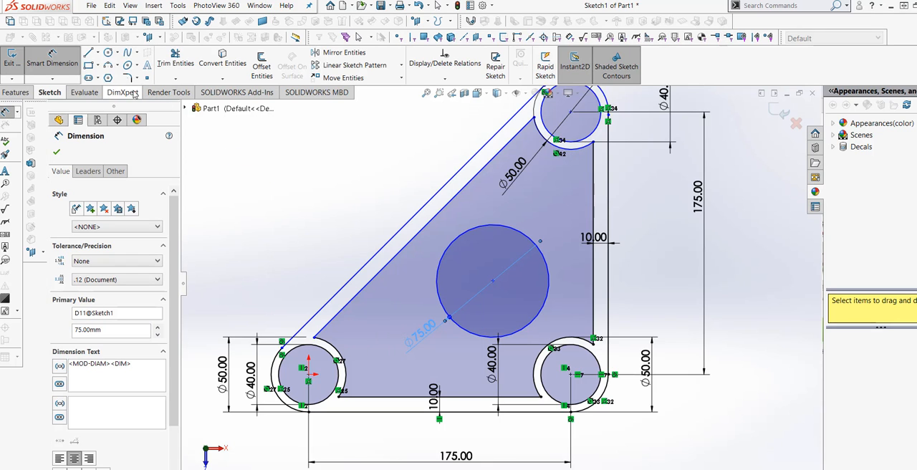
Step: Offset the 75 mm circle inward by 10 mm, using the reversed direction
{"action": "left_click", "coordinate": [261, 66]}
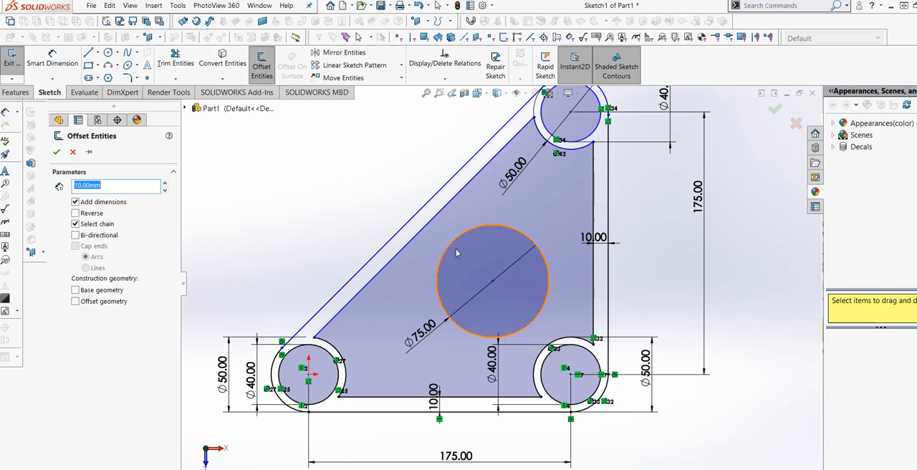
{"action": "left_click", "coordinate": [453, 246]}
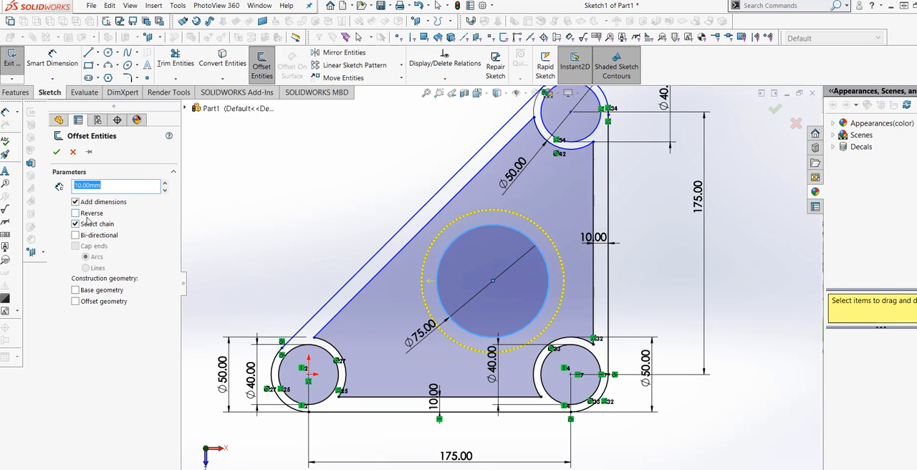
{"action": "left_click", "coordinate": [76, 213]}
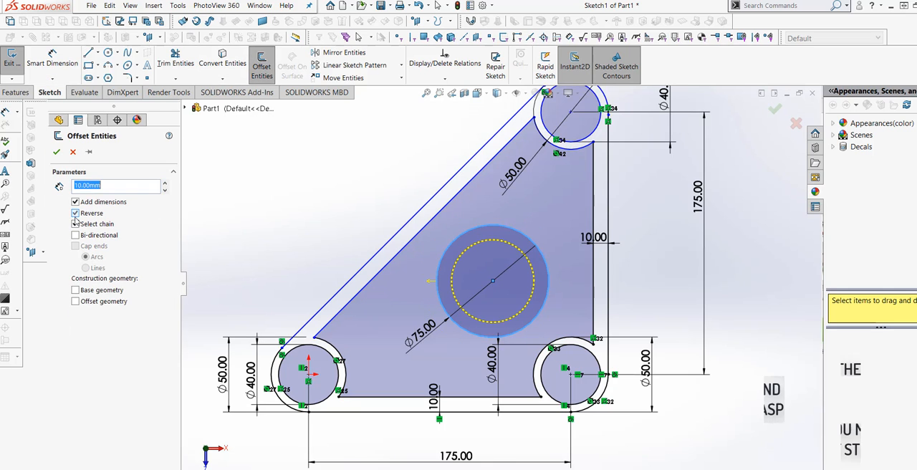
{"action": "left_click", "coordinate": [56, 151]}
{"action": "scroll", "coordinate": [332, 230], "scroll_direction": "up", "scroll_amount": 2}
{"action": "scroll", "coordinate": [406, 313], "scroll_direction": "down", "scroll_amount": 3}
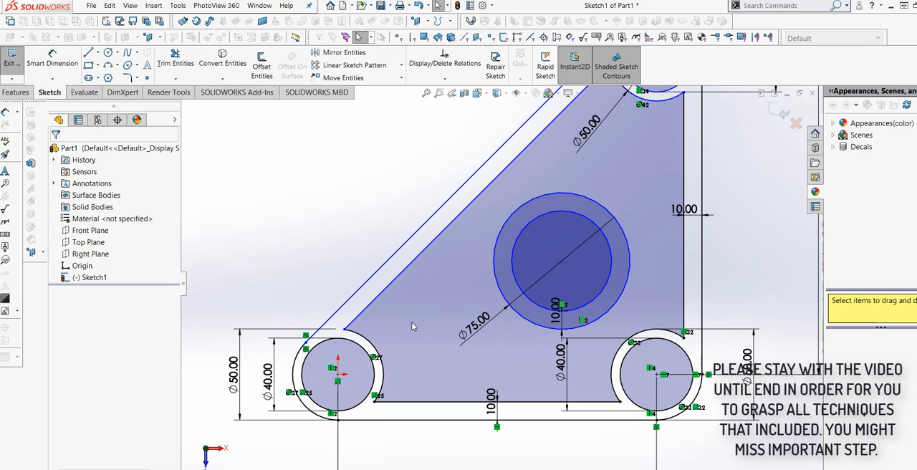
{"action": "scroll", "coordinate": [448, 370], "scroll_direction": "up", "scroll_amount": 2}
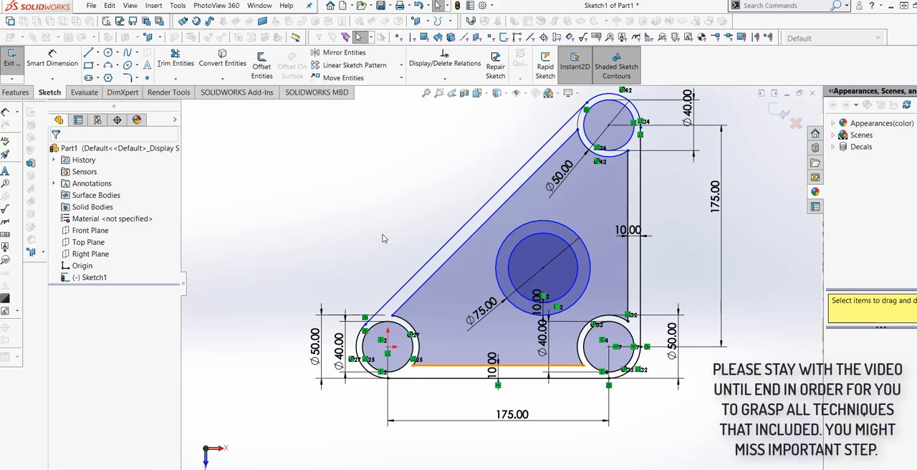
Step: Undo the inward offset, the 75 mm diameter dimension and the circle inside the triangular opening
{"action": "left_click", "coordinate": [420, 6]}
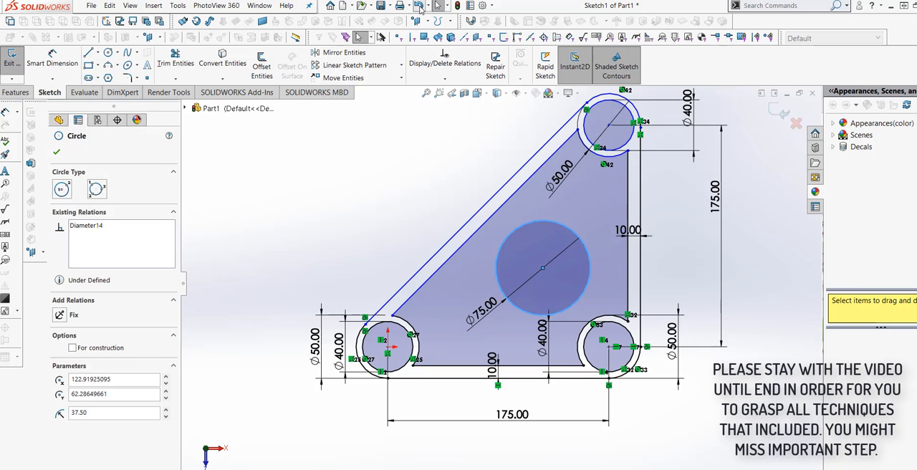
{"action": "left_click", "coordinate": [419, 5]}
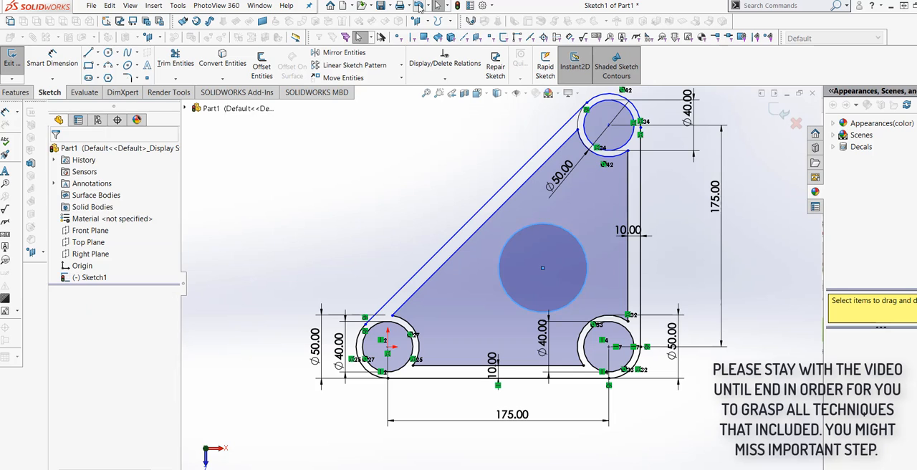
{"action": "key", "text": "f"}
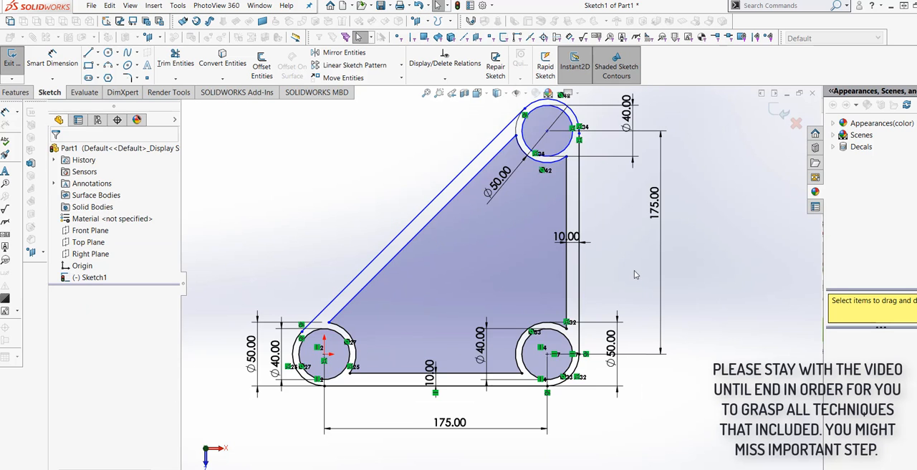
{"action": "scroll", "coordinate": [419, 190], "scroll_direction": "down", "scroll_amount": 3}
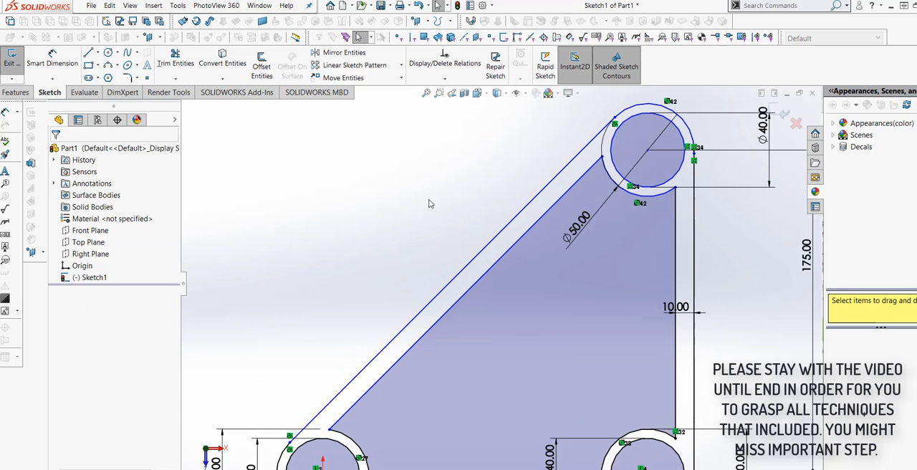
Step: Sketch a corner rectangle about 28 mm wide and 45 mm high inside the triangular opening, against the frame's inner vertical edge
{"action": "scroll", "coordinate": [418, 207], "scroll_direction": "up", "scroll_amount": 2}
{"action": "scroll", "coordinate": [443, 251], "scroll_direction": "down", "scroll_amount": 1}
{"action": "scroll", "coordinate": [481, 254], "scroll_direction": "up", "scroll_amount": 3}
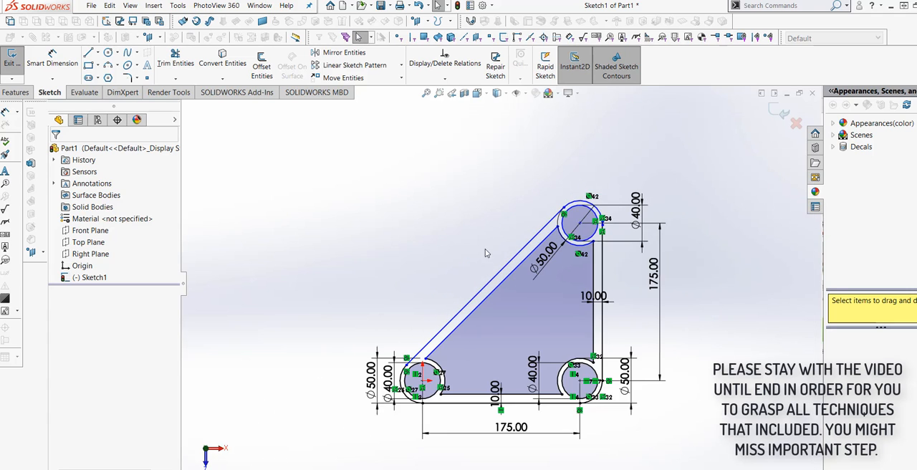
{"action": "scroll", "coordinate": [498, 322], "scroll_direction": "down", "scroll_amount": 1}
{"action": "scroll", "coordinate": [499, 327], "scroll_direction": "down", "scroll_amount": 1}
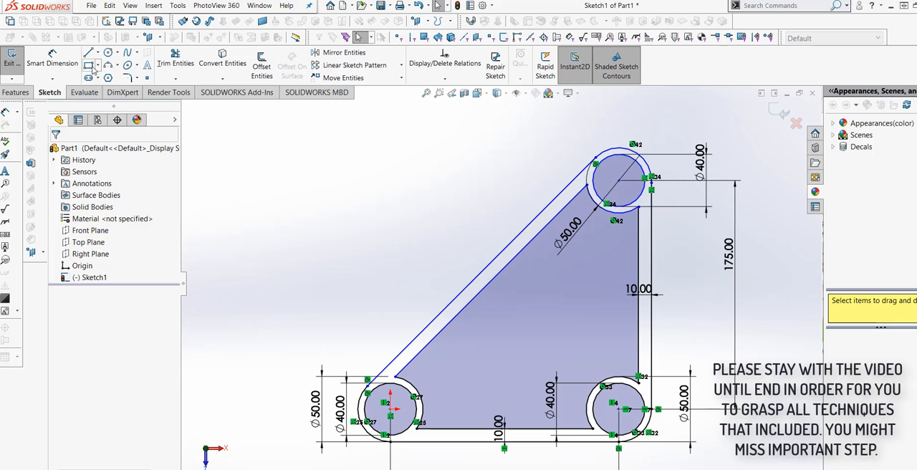
{"action": "left_click", "coordinate": [91, 66]}
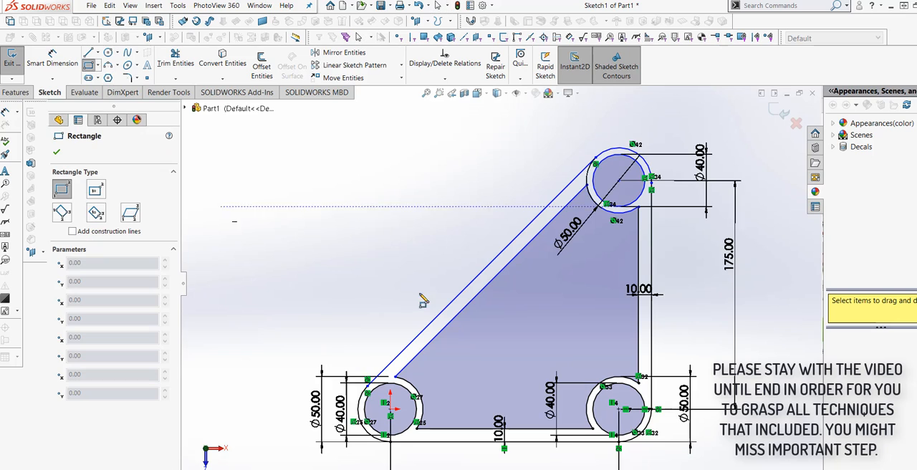
{"action": "left_click", "coordinate": [639, 269]}
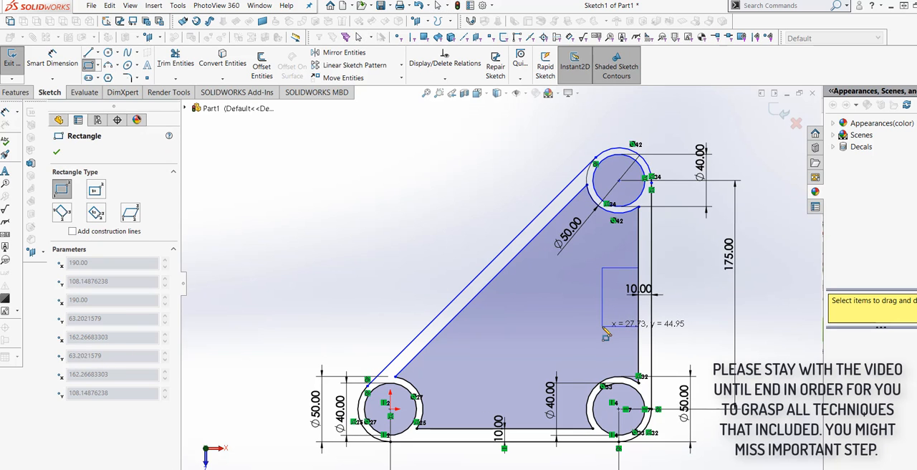
{"action": "left_click", "coordinate": [602, 327]}
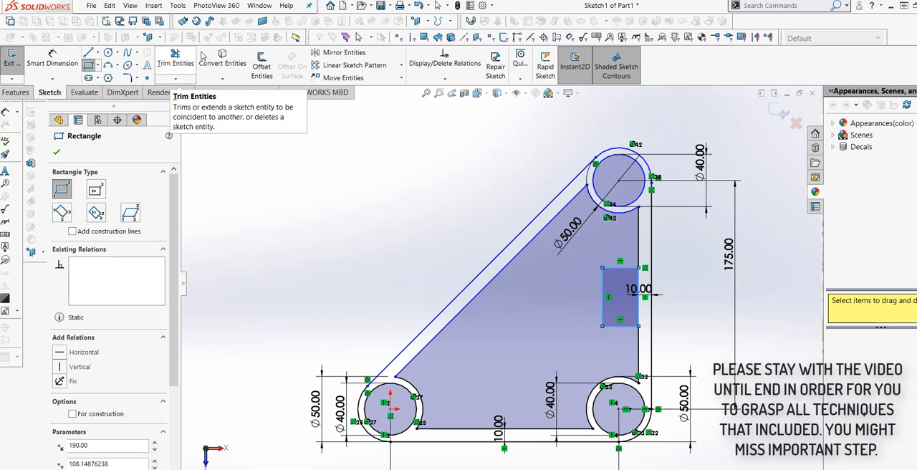
Step: Dimension the rectangle's vertical side at 45 mm
{"action": "left_click", "coordinate": [51, 57]}
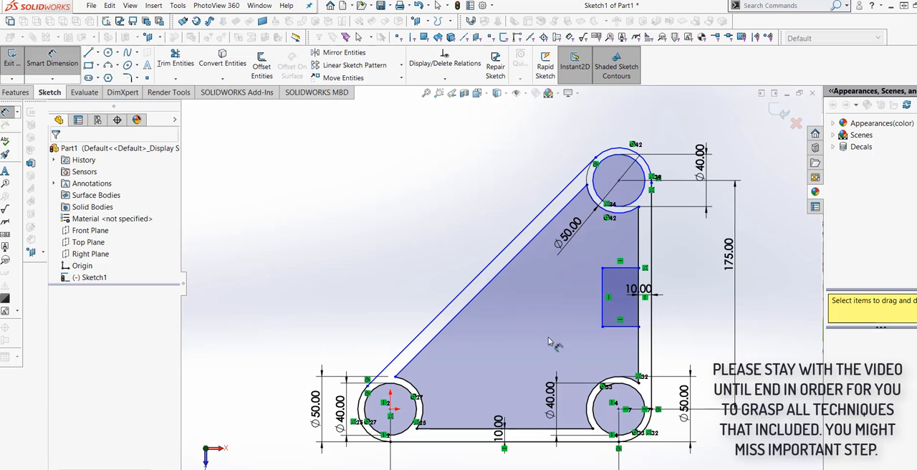
{"action": "scroll", "coordinate": [626, 319], "scroll_direction": "down", "scroll_amount": 2}
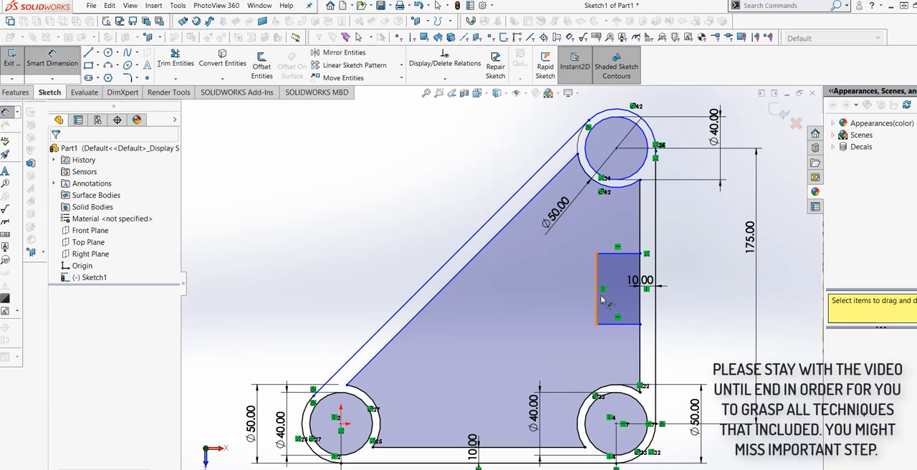
{"action": "left_click", "coordinate": [600, 322]}
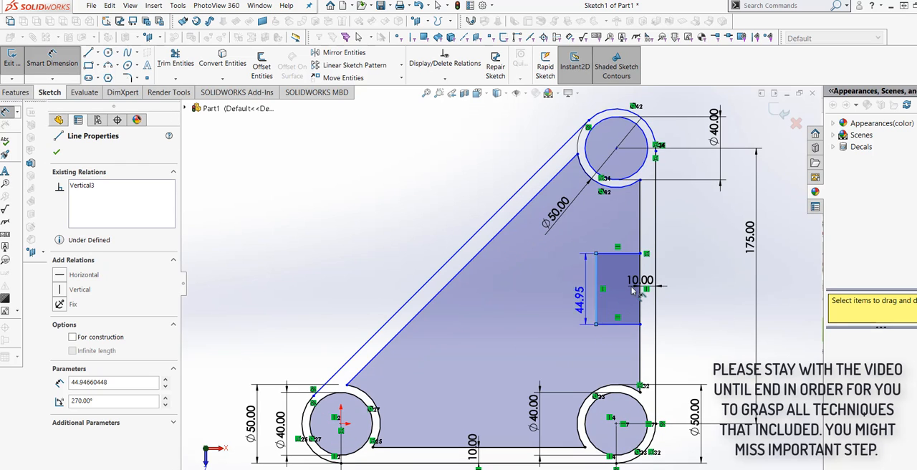
{"action": "left_click", "coordinate": [698, 297]}
{"action": "type", "text": "45"}
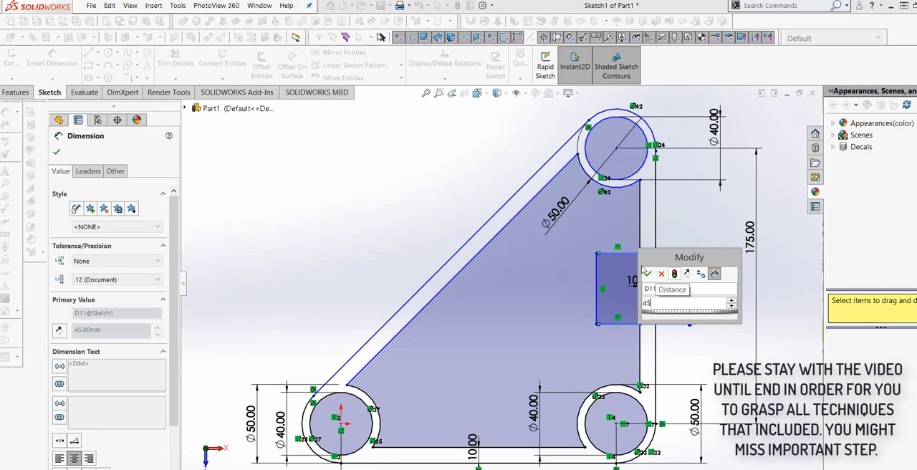
{"action": "left_click", "coordinate": [649, 273]}
Step: Dimension the vertical distance from the upper corner hole's centre to the rectangle's upper edge at 65 mm
{"action": "left_click", "coordinate": [632, 254]}
{"action": "left_click", "coordinate": [640, 181]}
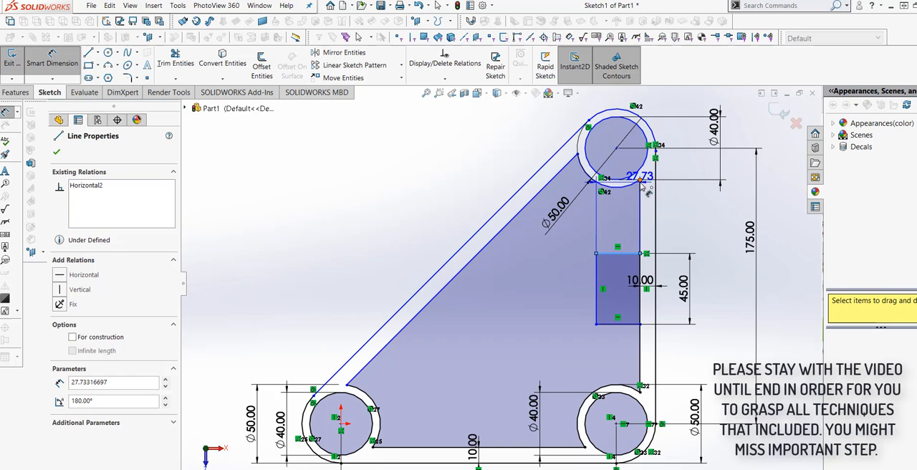
{"action": "key", "text": "Escape"}
{"action": "left_click", "coordinate": [630, 254]}
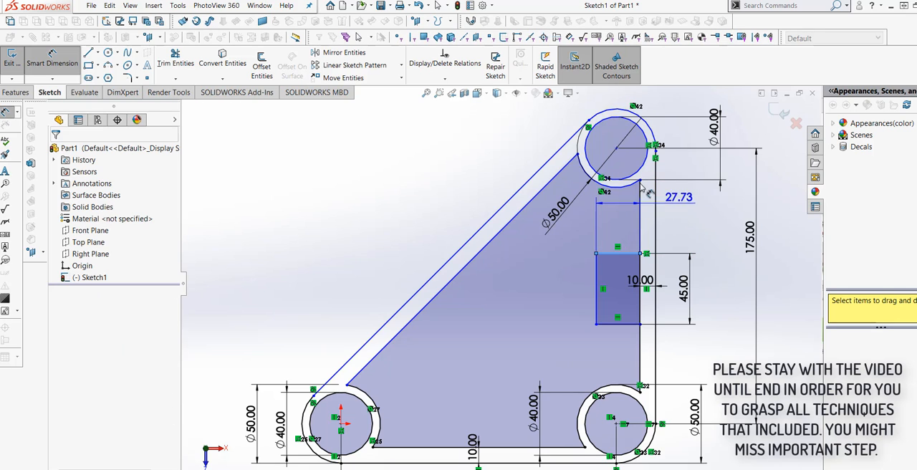
{"action": "left_click", "coordinate": [655, 148]}
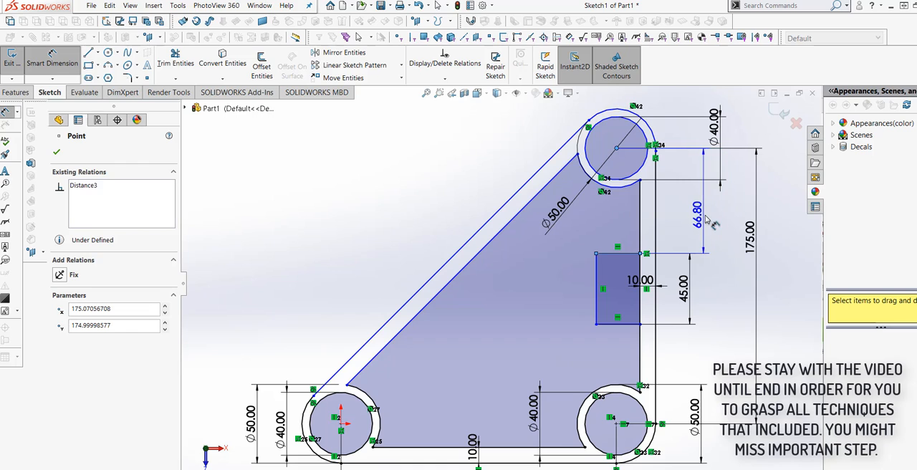
{"action": "left_click", "coordinate": [708, 217]}
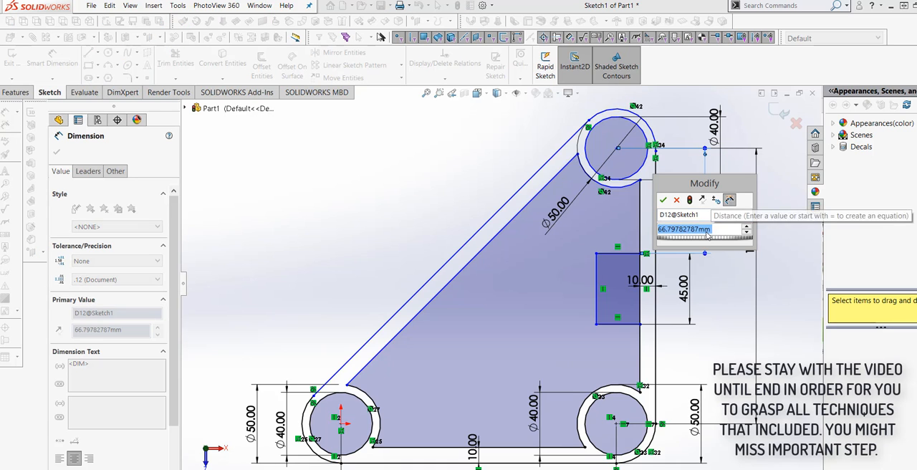
{"action": "type", "text": "65"}
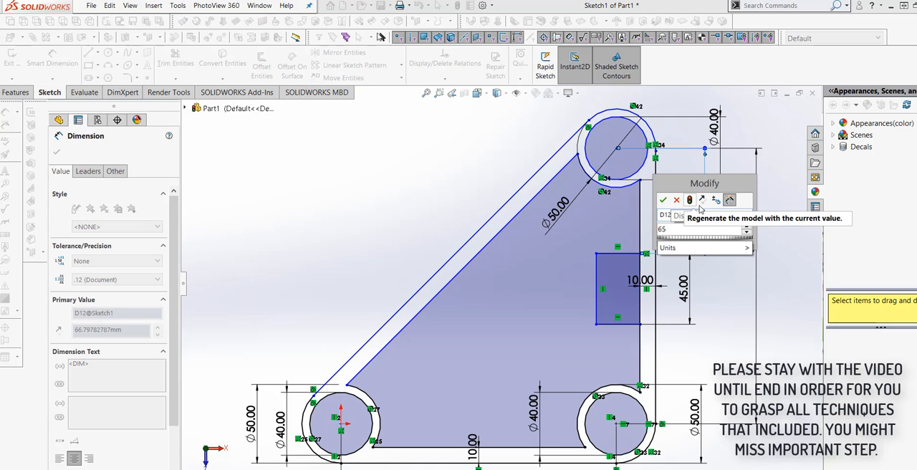
{"action": "left_click", "coordinate": [663, 200]}
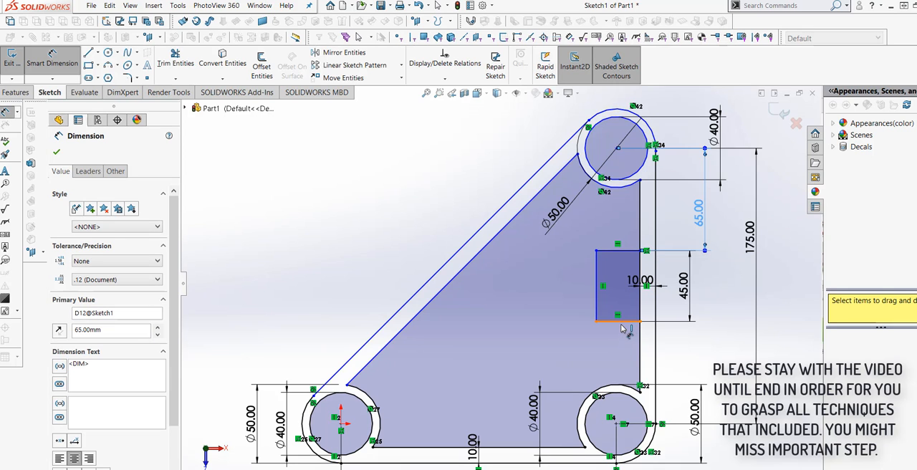
Step: Dimension the vertical distance from the rectangle's lower edge to the centre of the corner hole directly below it
{"action": "left_click", "coordinate": [622, 322]}
{"action": "left_click", "coordinate": [615, 424]}
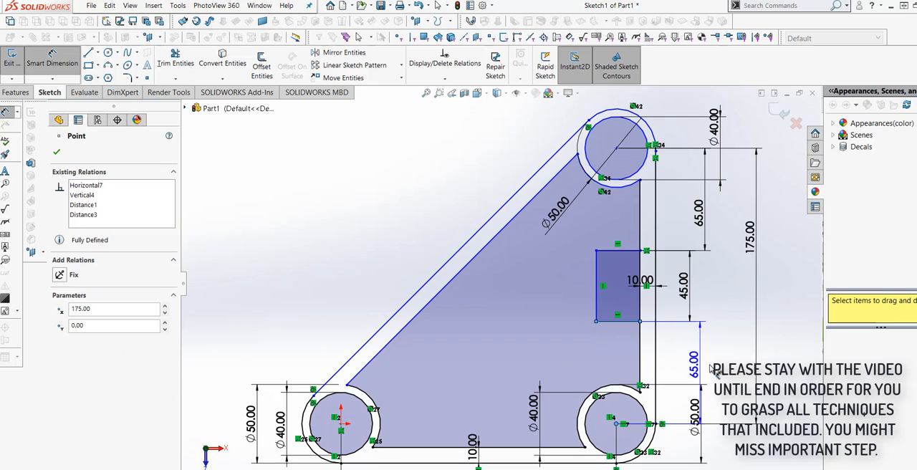
{"action": "left_click", "coordinate": [717, 369]}
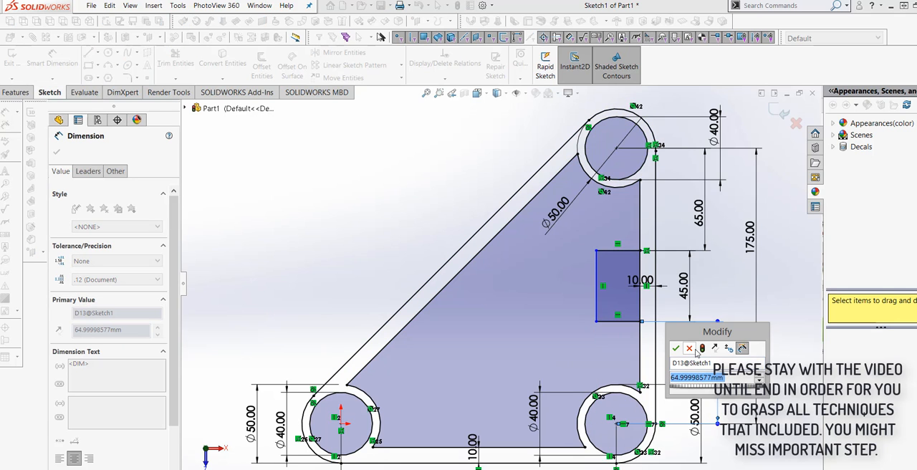
{"action": "left_click", "coordinate": [676, 349]}
Step: Dimension the rectangle's width at 30 mm
{"action": "left_click", "coordinate": [612, 322]}
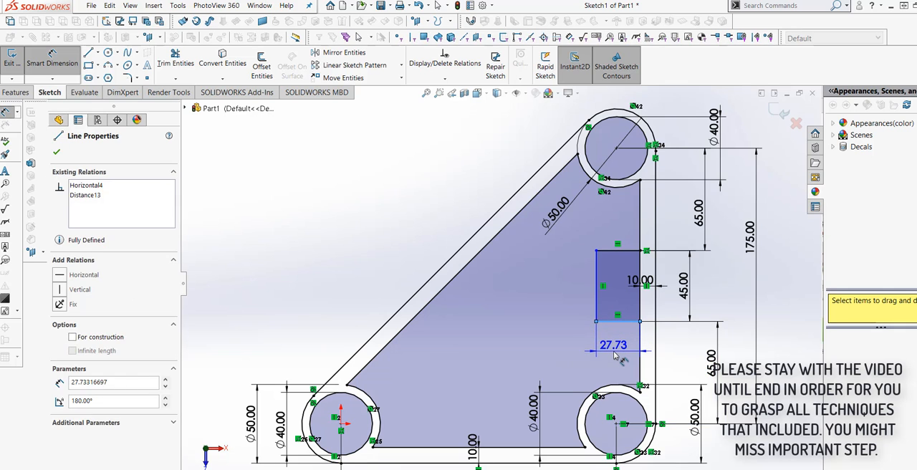
{"action": "left_click", "coordinate": [614, 355]}
{"action": "type", "text": "30"}
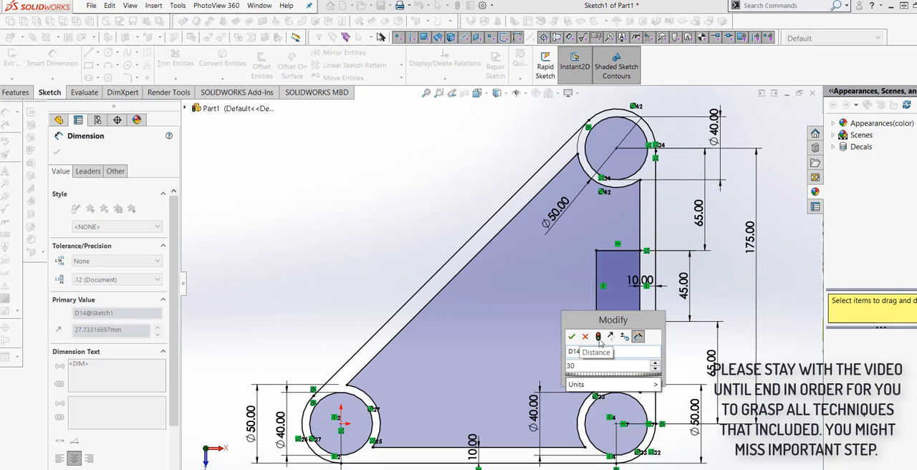
{"action": "left_click", "coordinate": [598, 337]}
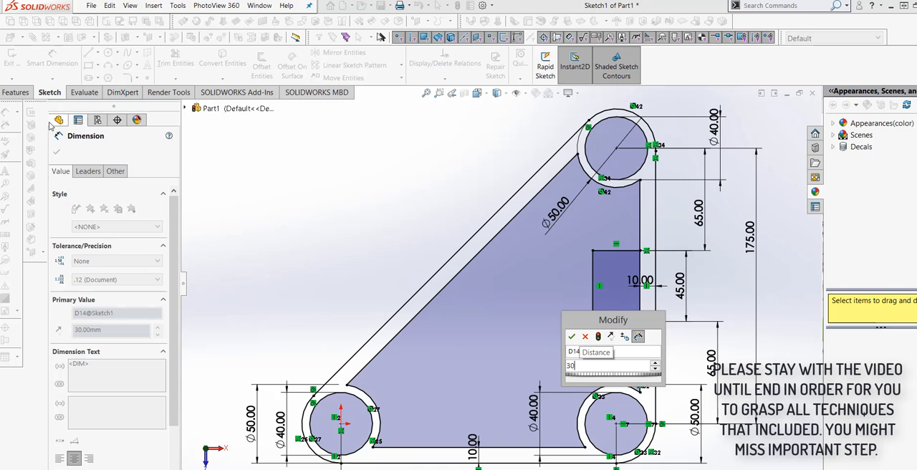
{"action": "left_click", "coordinate": [571, 338]}
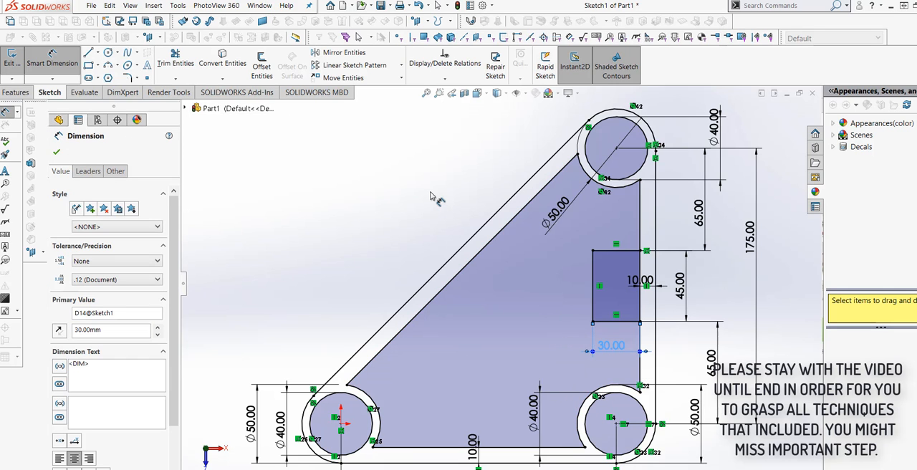
Step: Trim away the overlapping frame edge and rectangle side to join the rectangle to the frame as an open notch
{"action": "left_click", "coordinate": [176, 62]}
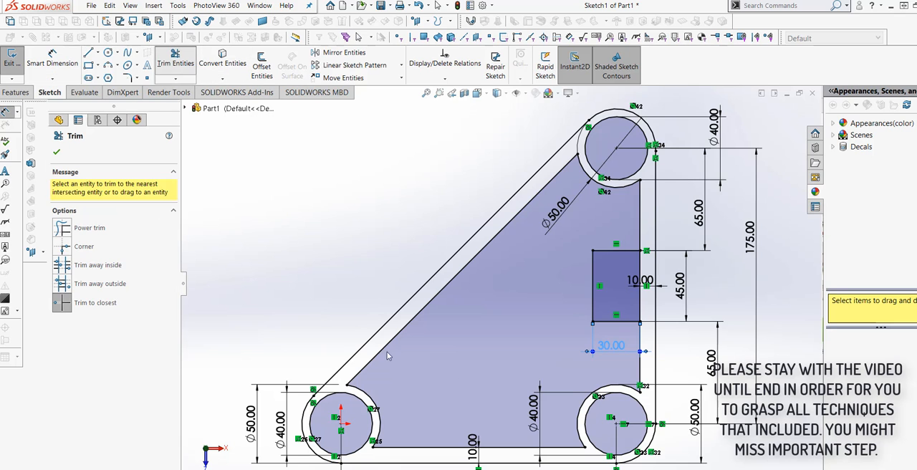
{"action": "scroll", "coordinate": [595, 326], "scroll_direction": "down", "scroll_amount": 3}
{"action": "left_click", "coordinate": [677, 223]}
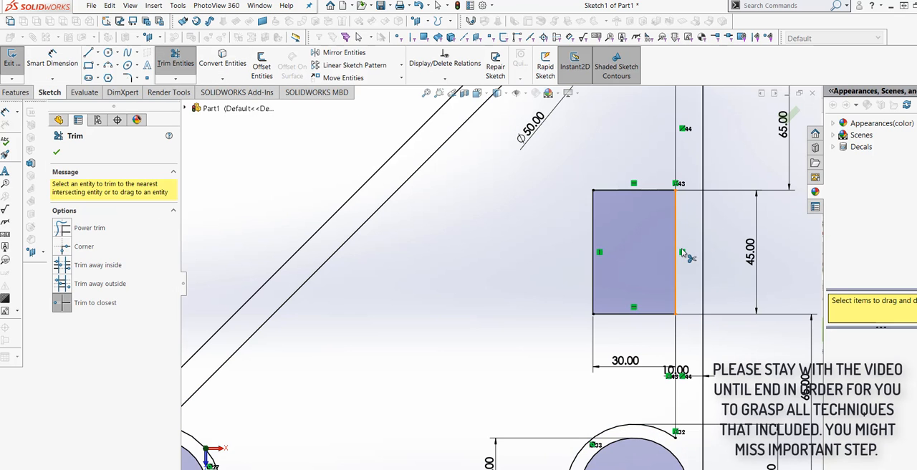
{"action": "left_click", "coordinate": [674, 280]}
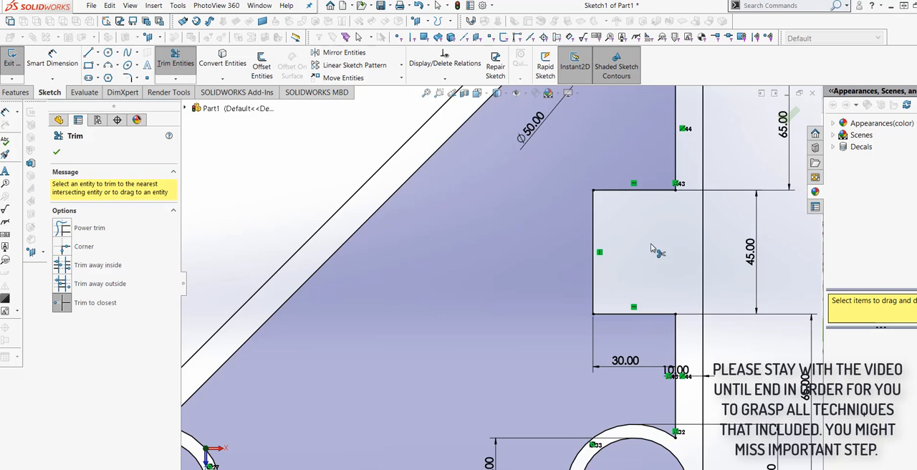
Step: Sketch a smaller rectangle about 23 mm wide inside the notch, with its outer side in line with the frame's inner vertical edge
{"action": "scroll", "coordinate": [651, 248], "scroll_direction": "up", "scroll_amount": 4}
{"action": "scroll", "coordinate": [562, 280], "scroll_direction": "down", "scroll_amount": 3}
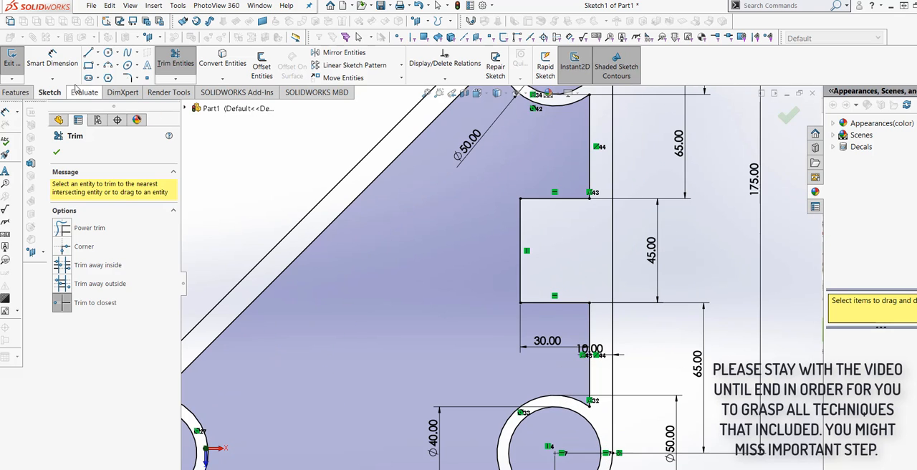
{"action": "left_click", "coordinate": [89, 65]}
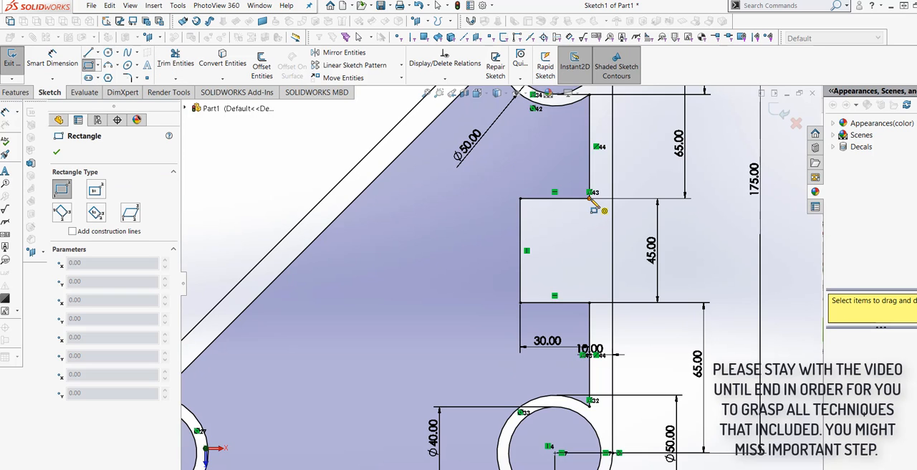
{"action": "left_click", "coordinate": [589, 221]}
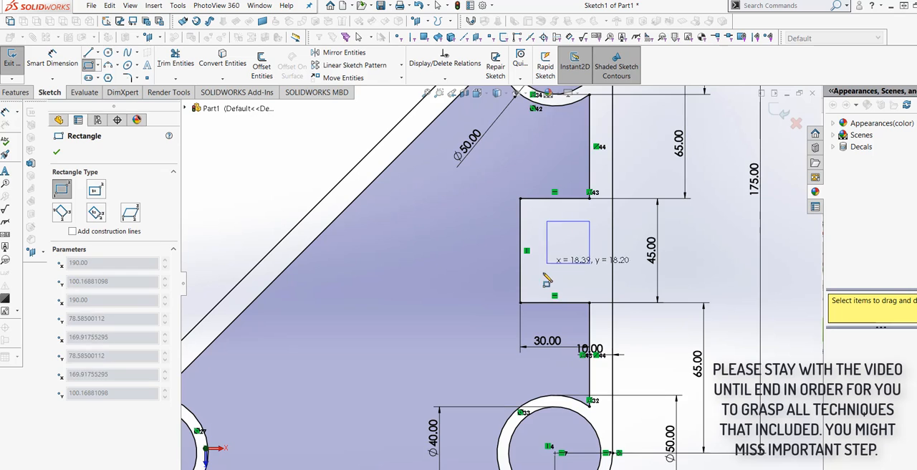
{"action": "left_click", "coordinate": [536, 286]}
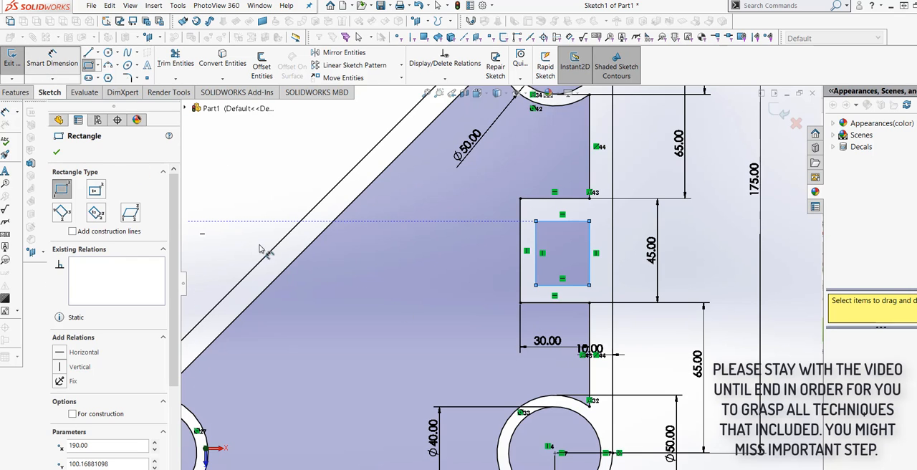
Step: Dimension the horizontal gap between the small rectangle's outer side and the frame's outer vertical edge
{"action": "left_click", "coordinate": [52, 58]}
{"action": "scroll", "coordinate": [557, 256], "scroll_direction": "down", "scroll_amount": 3}
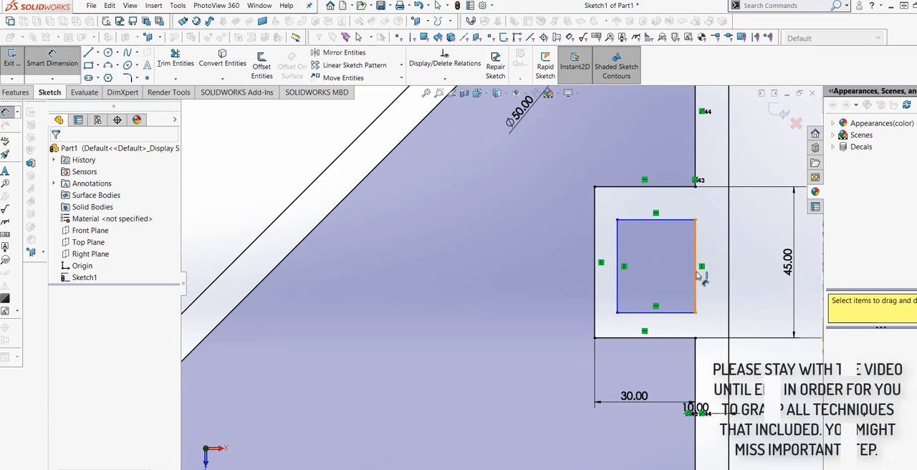
{"action": "left_click", "coordinate": [696, 280]}
{"action": "left_click", "coordinate": [729, 286]}
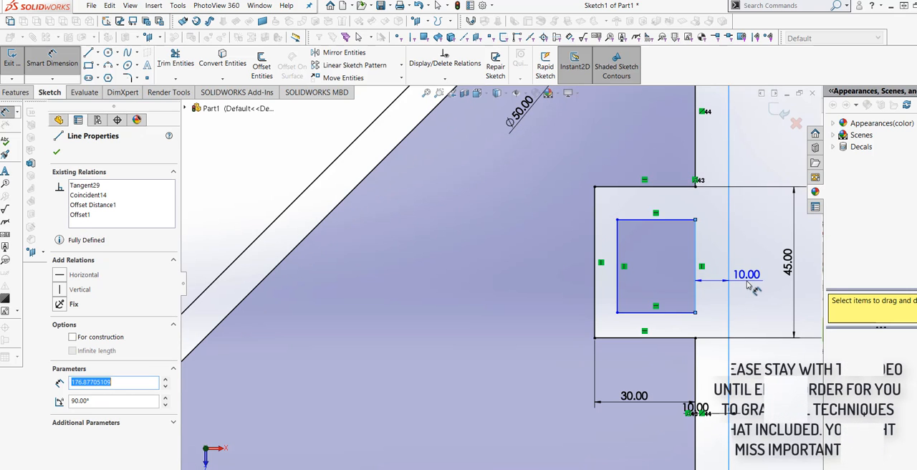
{"action": "left_click", "coordinate": [717, 283]}
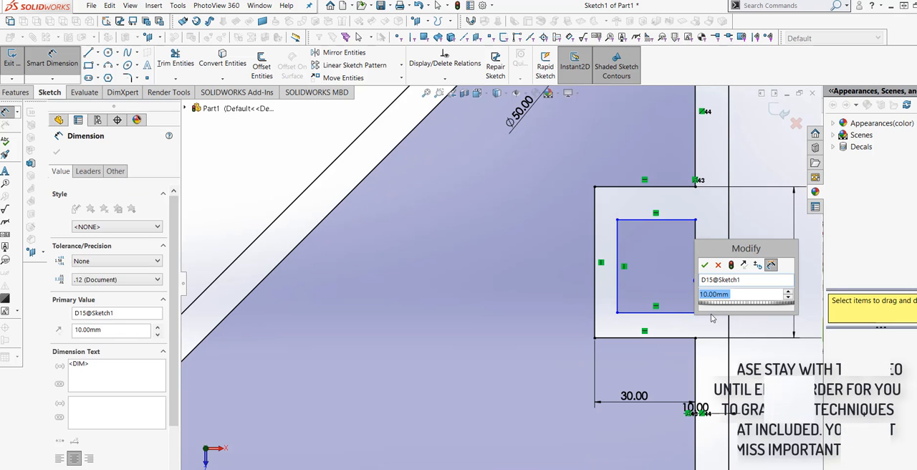
{"action": "left_click", "coordinate": [705, 265]}
Step: Dimension the gap between the small rectangle's lower side and the notch's lower edge at 10 mm
{"action": "left_click", "coordinate": [660, 314]}
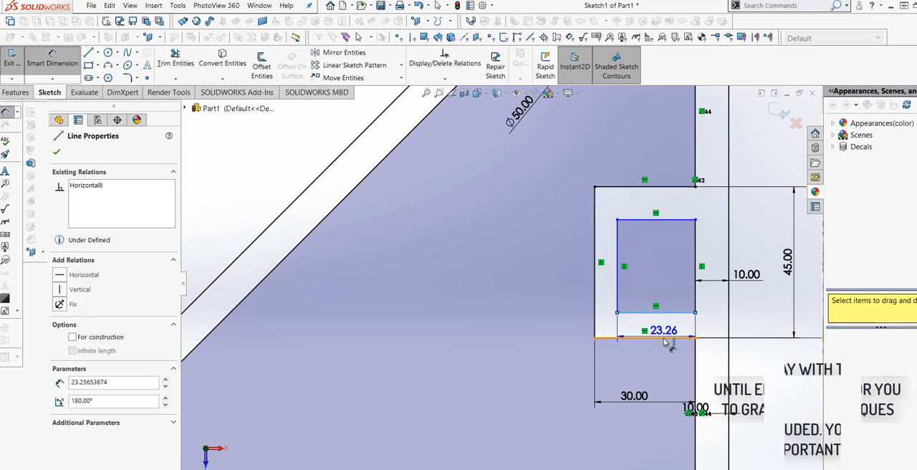
{"action": "left_click", "coordinate": [656, 337]}
{"action": "left_click", "coordinate": [514, 349]}
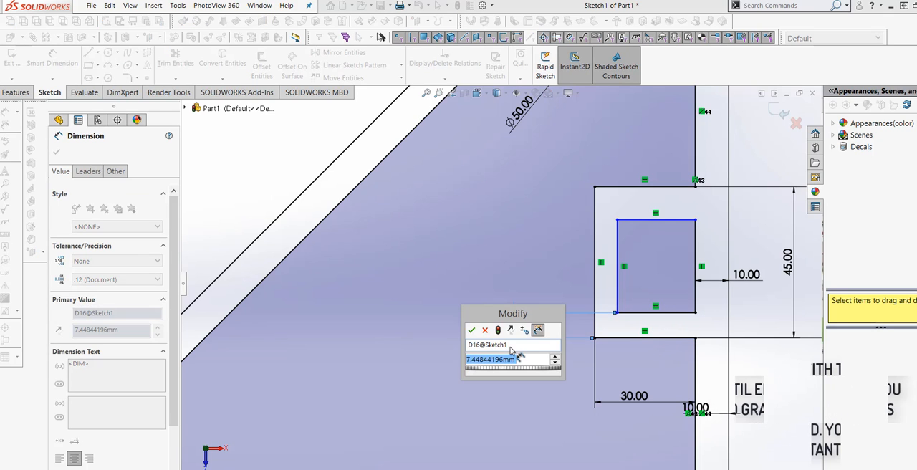
{"action": "type", "text": "10"}
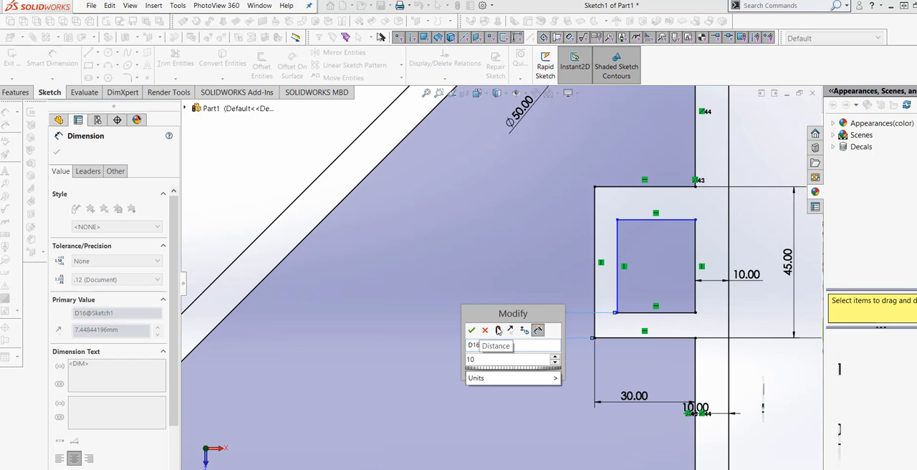
{"action": "left_click", "coordinate": [499, 331]}
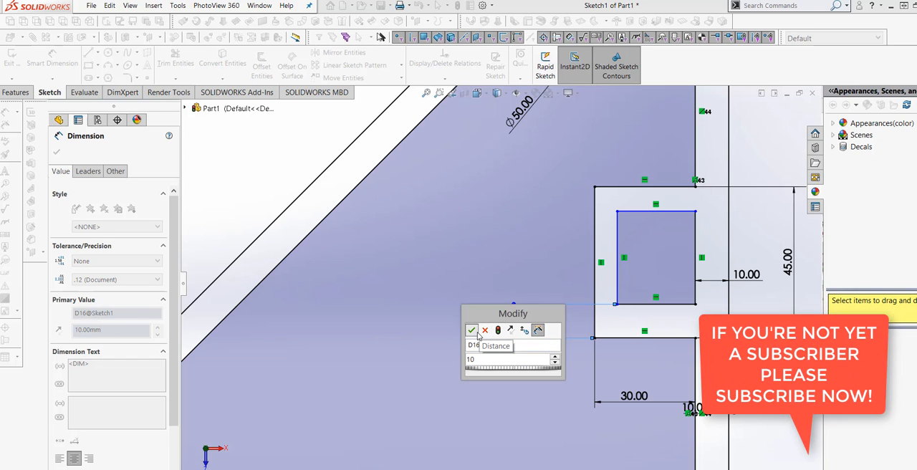
{"action": "left_click", "coordinate": [474, 331]}
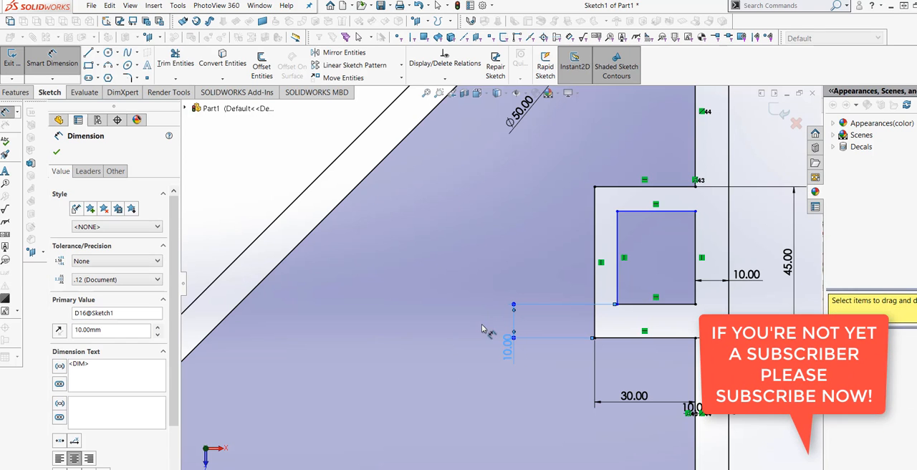
Step: Dimension the gap between the small rectangle's upper side and the notch's upper edge at 10 mm
{"action": "left_click", "coordinate": [638, 212]}
{"action": "left_click", "coordinate": [649, 187]}
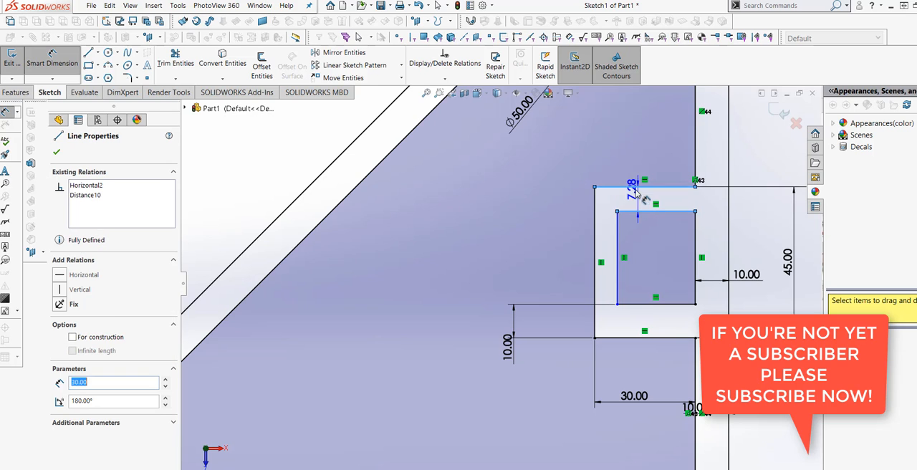
{"action": "left_click", "coordinate": [570, 222]}
{"action": "type", "text": "10"}
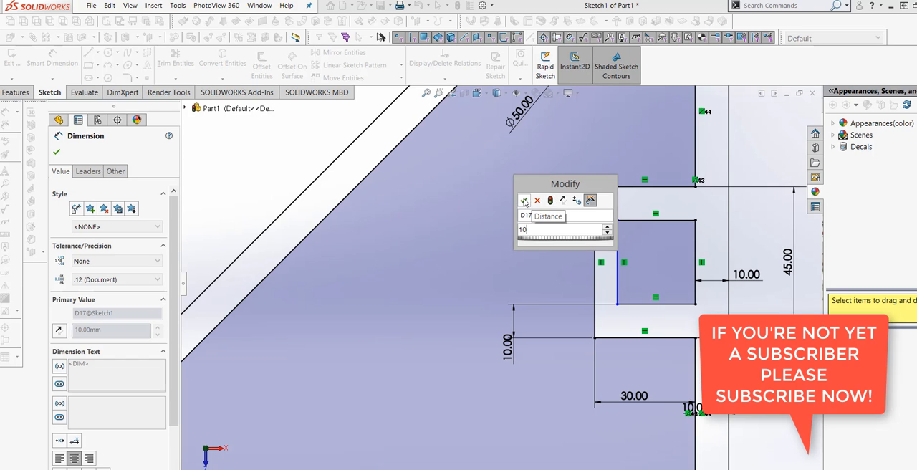
{"action": "left_click", "coordinate": [523, 200]}
Step: Dimension the horizontal gap between the notch's vertical edge and the small rectangle's nearest side at 20 mm
{"action": "left_click", "coordinate": [595, 273]}
{"action": "left_click", "coordinate": [618, 280]}
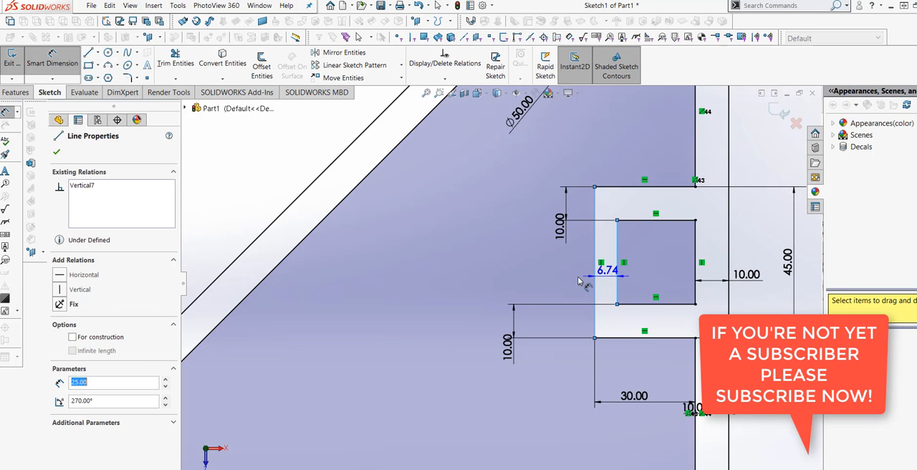
{"action": "left_click", "coordinate": [577, 279]}
{"action": "type", "text": "20.00mm"}
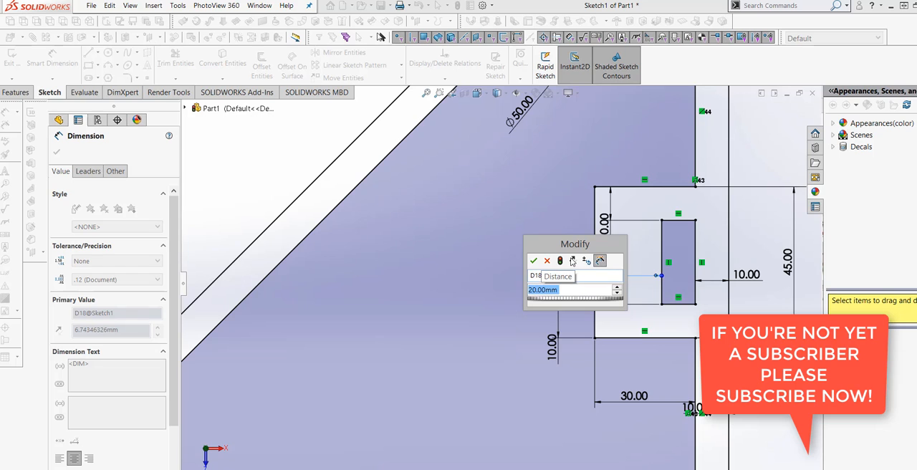
{"action": "left_click", "coordinate": [535, 261]}
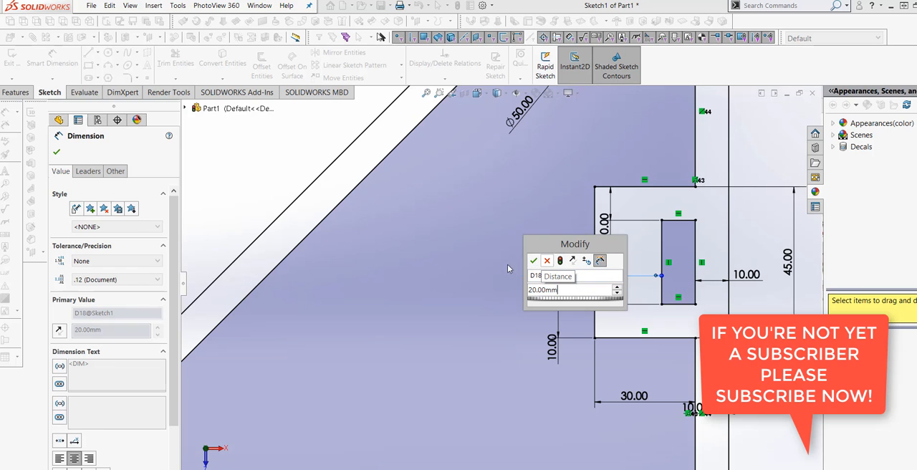
{"action": "key", "text": "Escape"}
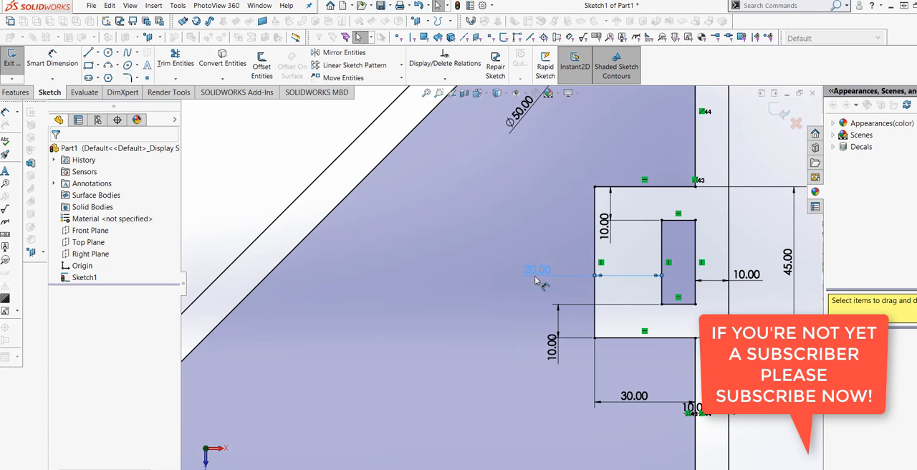
Step: Set the horizontal gap between the notch's vertical edge and the small rectangle to 10 mm
{"action": "double_click", "coordinate": [538, 269]}
{"action": "type", "text": "10"}
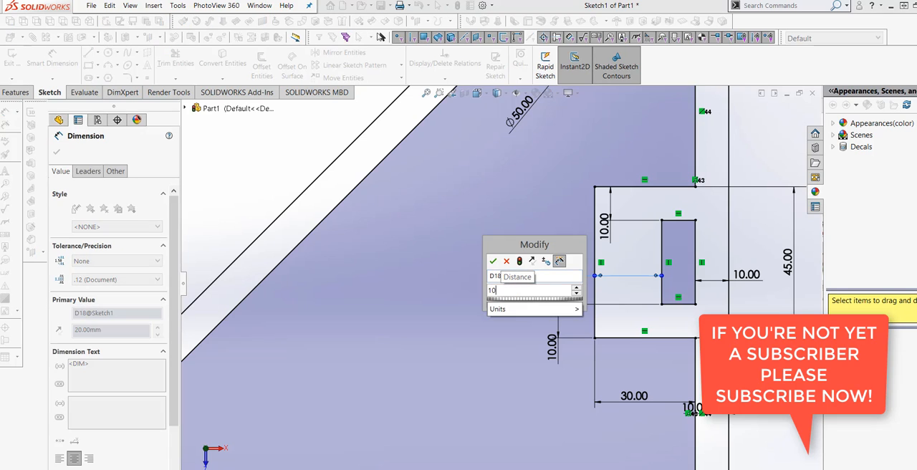
{"action": "left_click", "coordinate": [520, 261]}
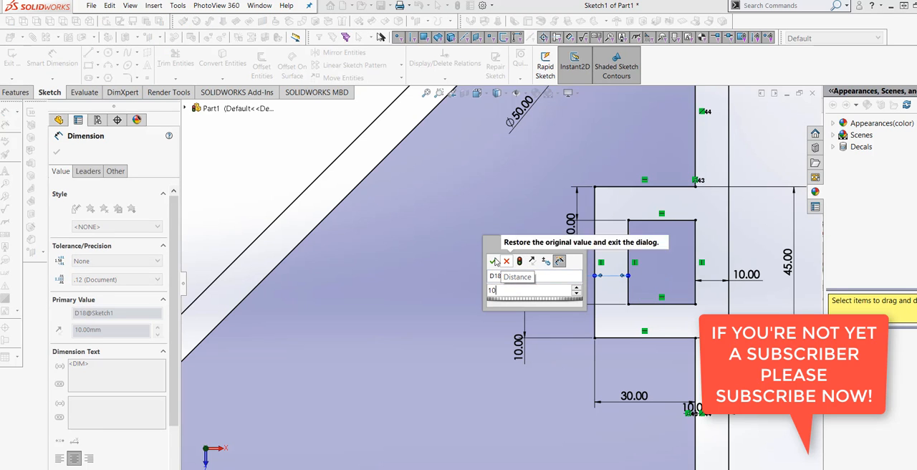
{"action": "left_click", "coordinate": [494, 262]}
{"action": "key", "text": "Escape"}
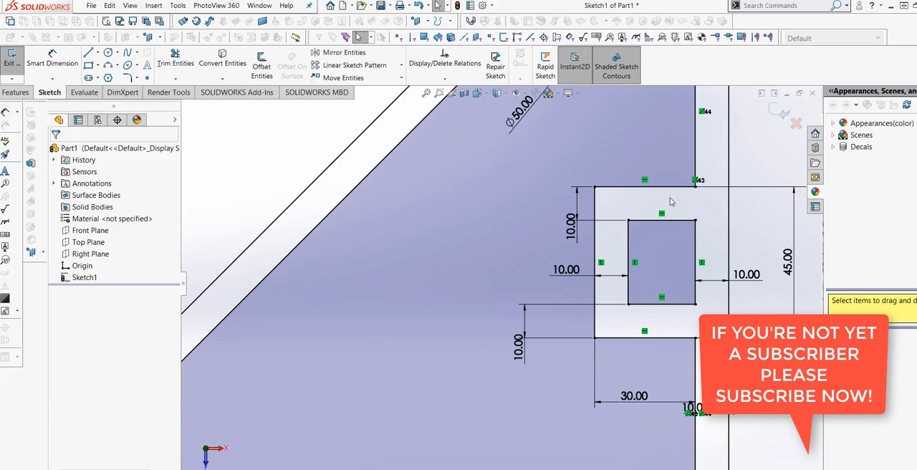
{"action": "key", "text": "f"}
{"action": "mouse_move", "coordinate": [674, 261]}
{"action": "middle_mouse_down"}
{"action": "mouse_move", "coordinate": [669, 321]}
{"action": "mouse_move", "coordinate": [692, 278]}
{"action": "mouse_move", "coordinate": [649, 280]}
{"action": "mouse_move", "coordinate": [635, 266]}
{"action": "mouse_move", "coordinate": [655, 284]}
{"action": "mouse_move", "coordinate": [639, 288]}
{"action": "mouse_move", "coordinate": [669, 273]}
{"action": "mouse_move", "coordinate": [666, 297]}
{"action": "middle_mouse_up"}
{"action": "scroll", "coordinate": [531, 268], "scroll_direction": "down", "scroll_amount": 6}
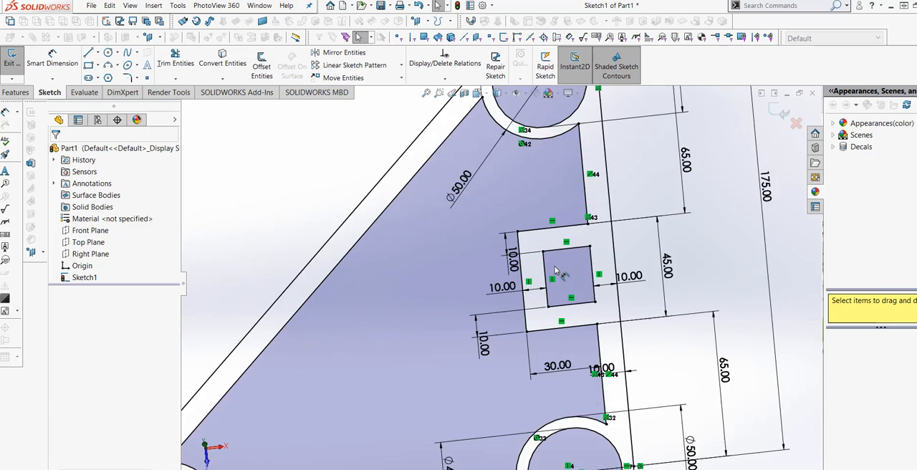
{"action": "left_click", "coordinate": [137, 79]}
{"action": "left_click", "coordinate": [133, 93]}
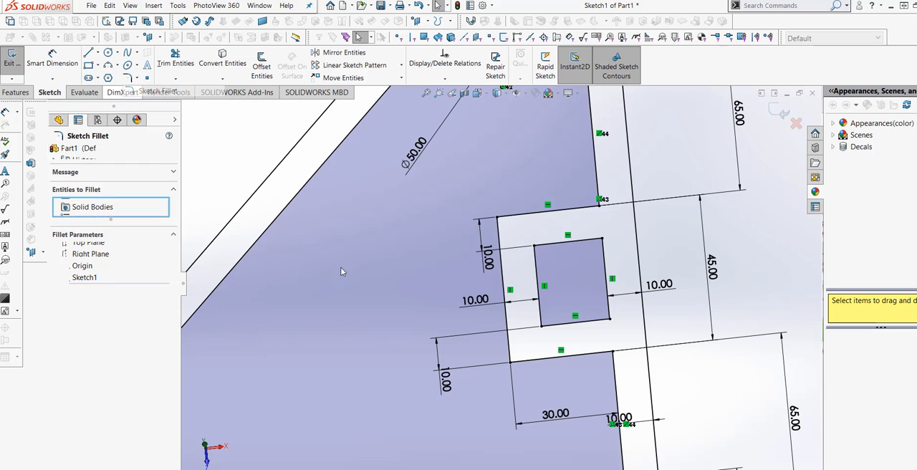
{"action": "scroll", "coordinate": [501, 241], "scroll_direction": "up", "scroll_amount": 3}
{"action": "left_click", "coordinate": [502, 241]}
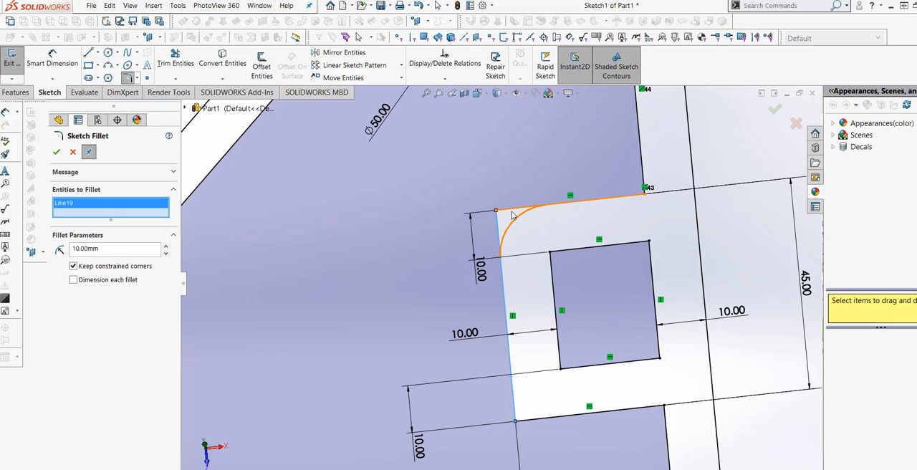
{"action": "key", "text": "Escape"}
{"action": "key", "text": "Escape"}
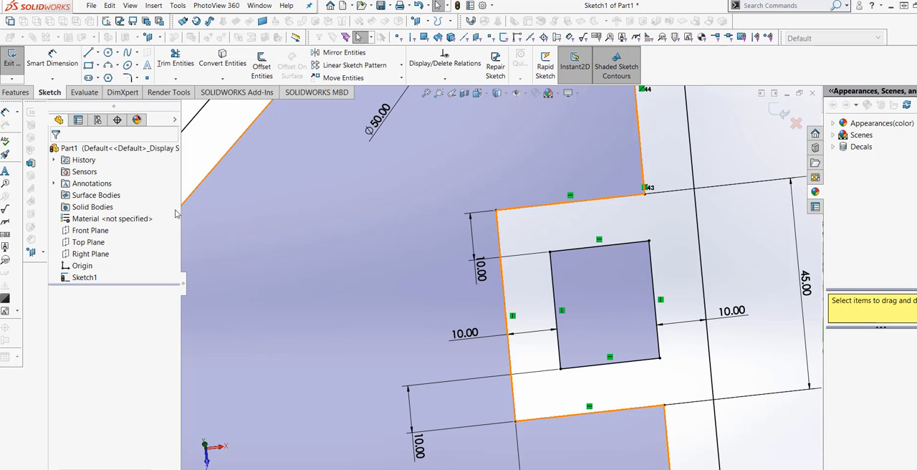
Step: Add 5 mm sketch fillets to all four notch corners, including the two where it meets the frame's inner vertical edge
{"action": "left_click", "coordinate": [129, 78]}
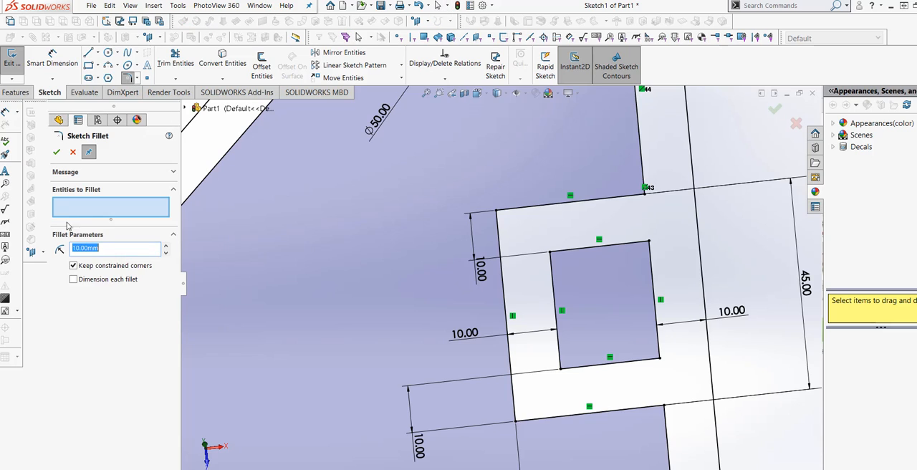
{"action": "type", "text": "5"}
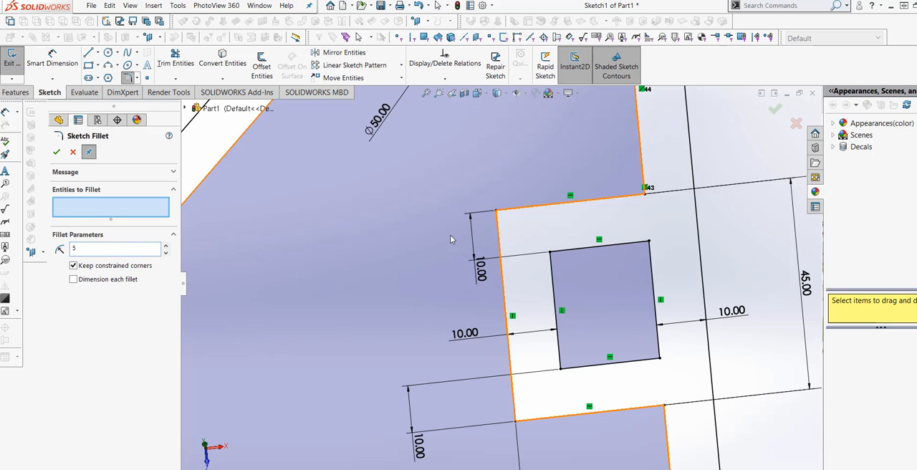
{"action": "left_click", "coordinate": [508, 211]}
{"action": "left_click", "coordinate": [501, 234]}
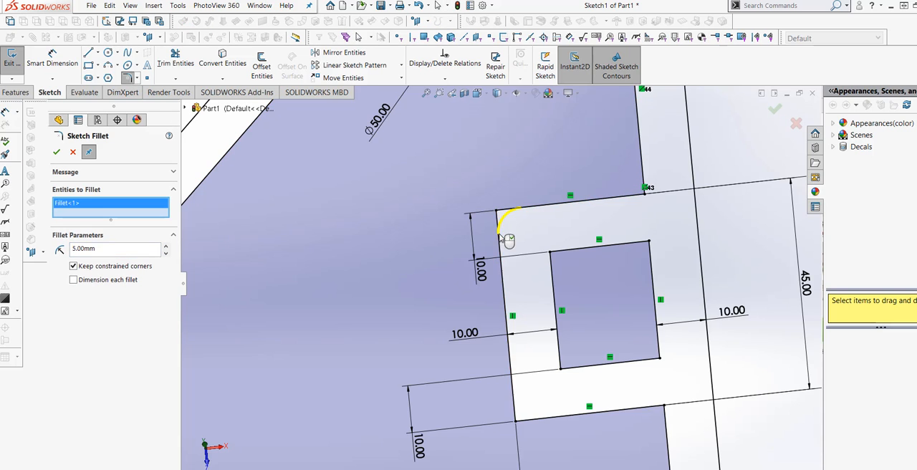
{"action": "left_click", "coordinate": [513, 416]}
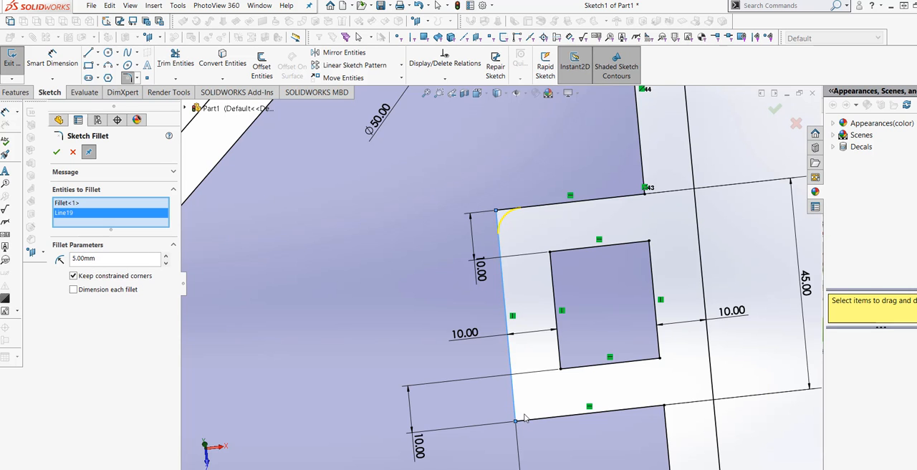
{"action": "scroll", "coordinate": [563, 377], "scroll_direction": "up", "scroll_amount": 5}
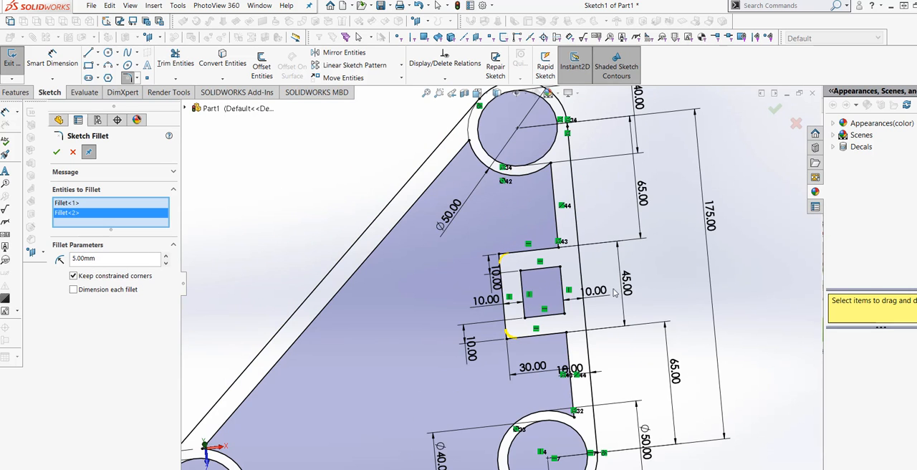
{"action": "scroll", "coordinate": [546, 355], "scroll_direction": "down", "scroll_amount": 2}
{"action": "left_click", "coordinate": [561, 321]}
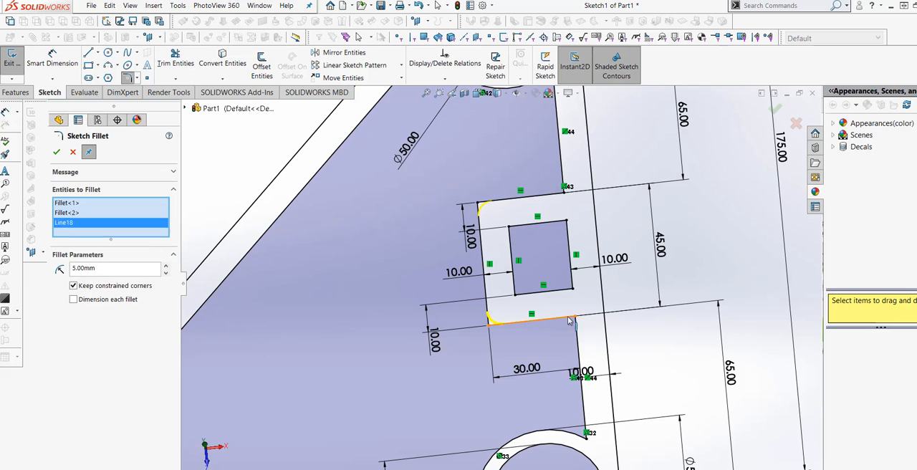
{"action": "left_click", "coordinate": [558, 195]}
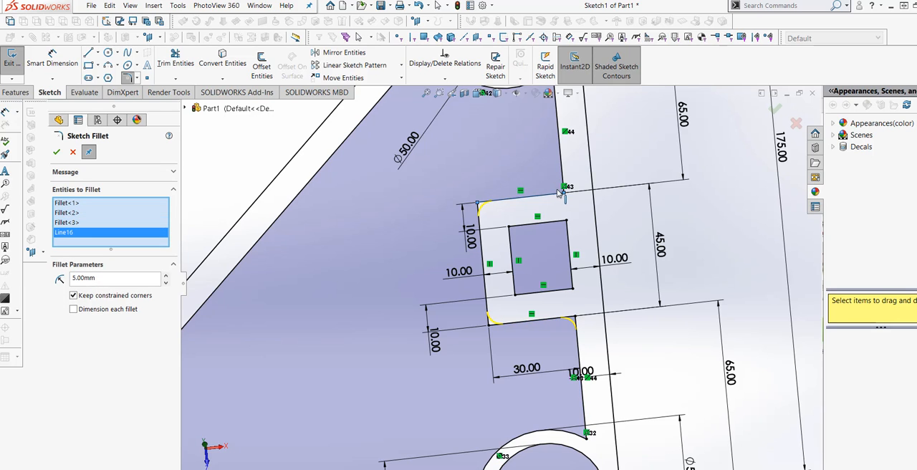
{"action": "left_click", "coordinate": [565, 177]}
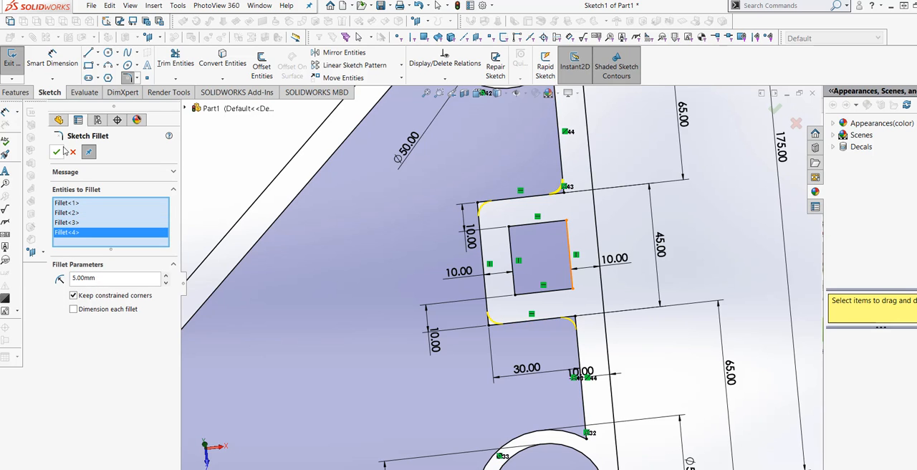
Step: Examine the filleted notch and the rest of the triangular frame sketch, including the corner bosses
{"action": "scroll", "coordinate": [523, 193], "scroll_direction": "up", "scroll_amount": 2}
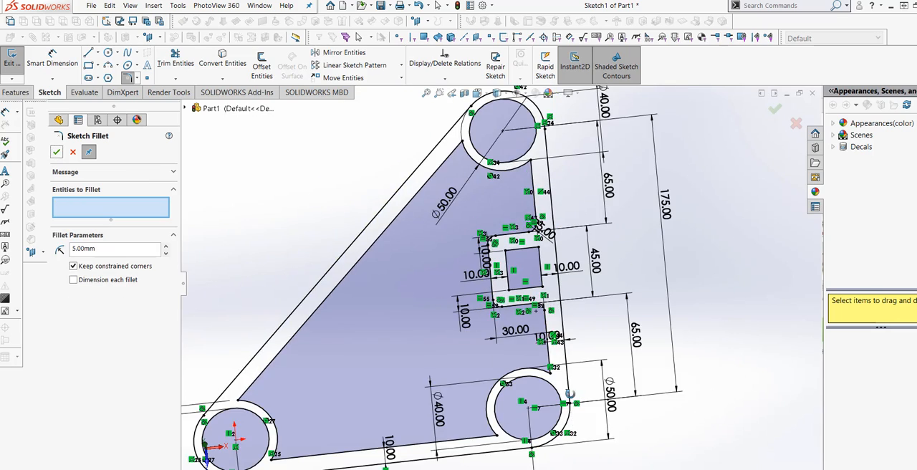
{"action": "mouse_move", "coordinate": [572, 420]}
{"action": "middle_mouse_down"}
{"action": "mouse_move", "coordinate": [544, 363]}
{"action": "mouse_move", "coordinate": [549, 387]}
{"action": "middle_mouse_up"}
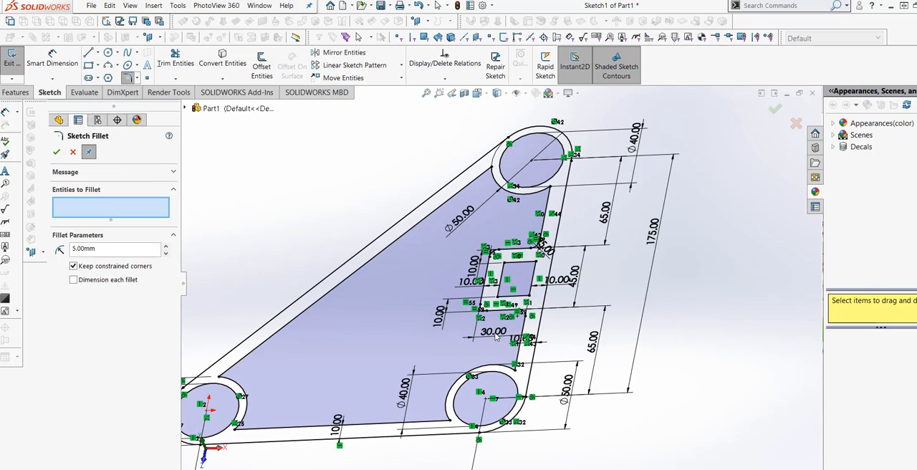
{"action": "scroll", "coordinate": [491, 316], "scroll_direction": "down", "scroll_amount": 3}
{"action": "scroll", "coordinate": [492, 316], "scroll_direction": "up", "scroll_amount": 5}
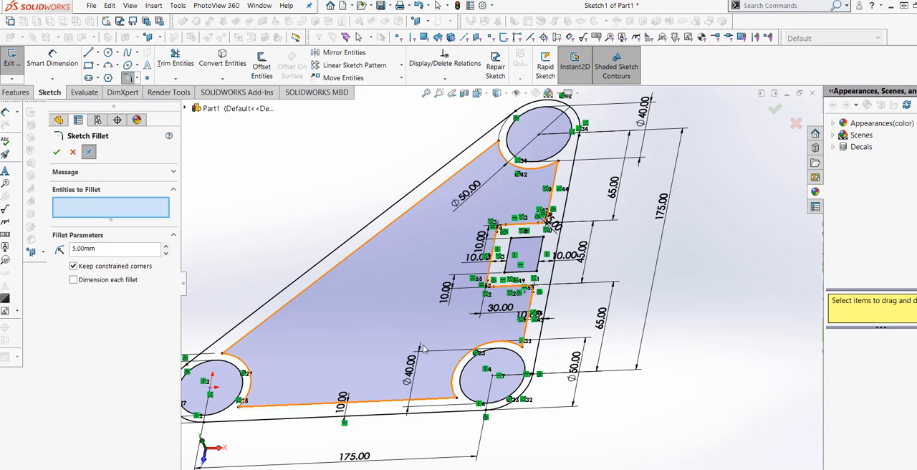
{"action": "scroll", "coordinate": [531, 310], "scroll_direction": "up", "scroll_amount": 3}
{"action": "scroll", "coordinate": [365, 360], "scroll_direction": "down", "scroll_amount": 4}
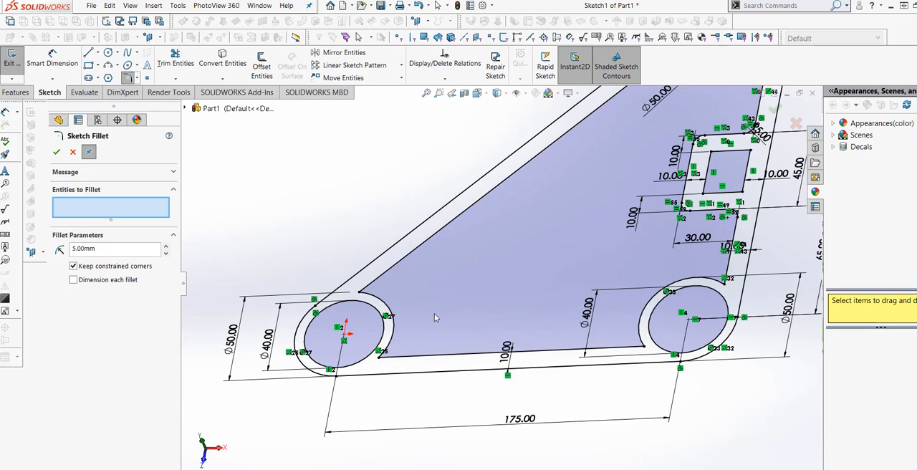
{"action": "scroll", "coordinate": [503, 293], "scroll_direction": "up", "scroll_amount": 2}
{"action": "middle_click_drag", "start_coordinate": [520, 245], "coordinate": [527, 256]}
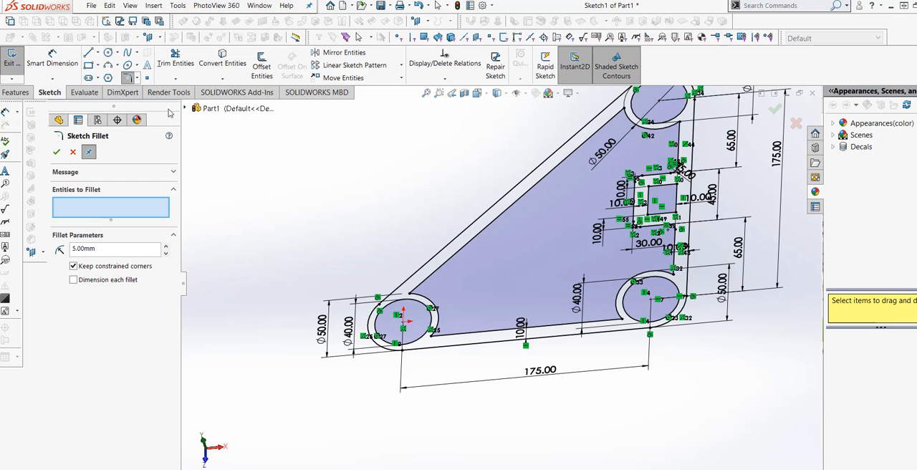
Step: Add 5 mm sketch fillets where the origin boss's outer arc meets the frame's inner bottom and sloped edges
{"action": "scroll", "coordinate": [392, 373], "scroll_direction": "down", "scroll_amount": 3}
{"action": "scroll", "coordinate": [452, 332], "scroll_direction": "down", "scroll_amount": 2}
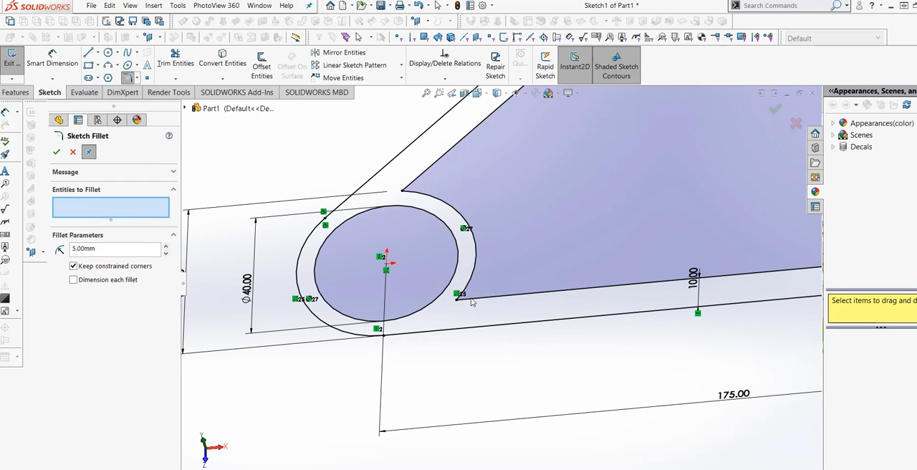
{"action": "left_click", "coordinate": [470, 287]}
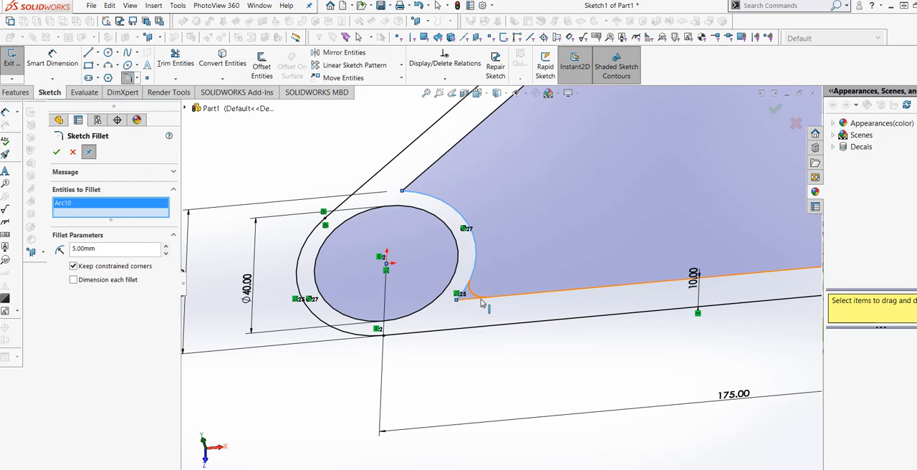
{"action": "left_click", "coordinate": [477, 296]}
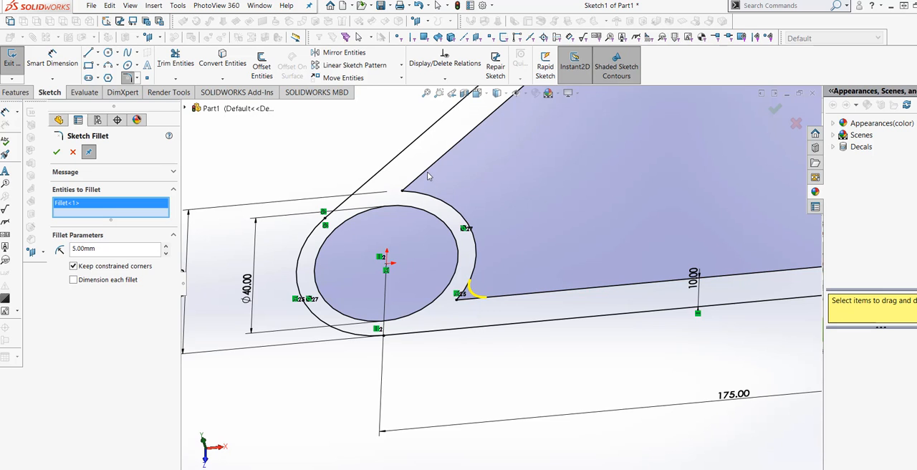
{"action": "left_click", "coordinate": [424, 198]}
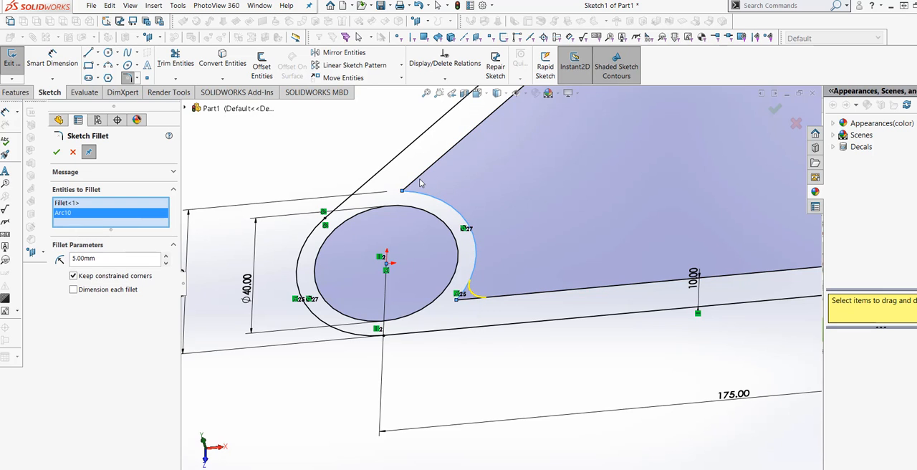
Step: Add 5 mm sketch fillets where the lower-right boss's outer arc meets the frame's inner bottom and vertical edges
{"action": "scroll", "coordinate": [344, 254], "scroll_direction": "up", "scroll_amount": 2}
{"action": "scroll", "coordinate": [744, 290], "scroll_direction": "down", "scroll_amount": 2}
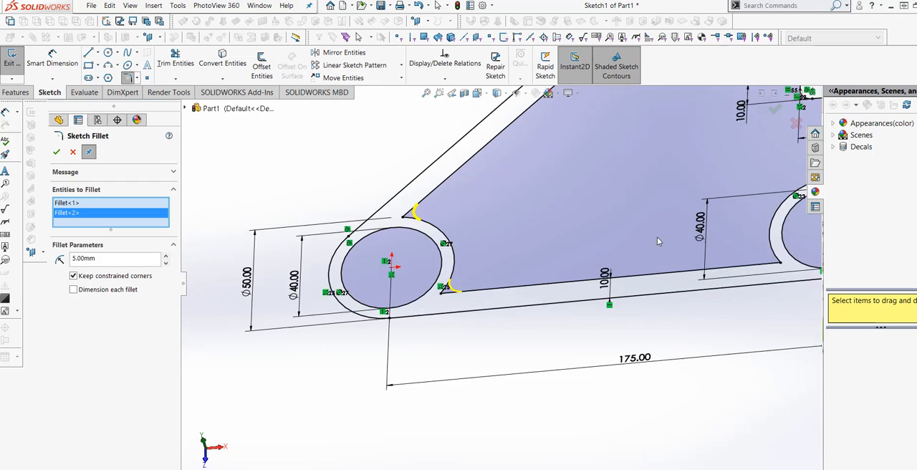
{"action": "left_click", "coordinate": [793, 252]}
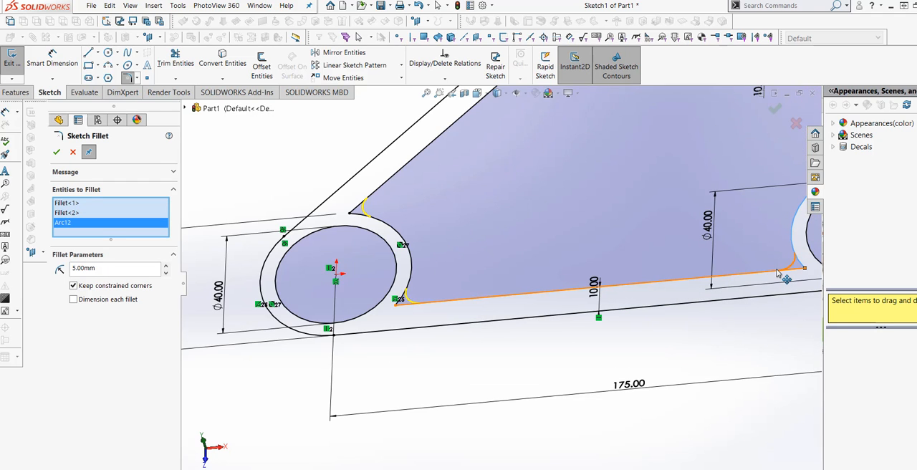
{"action": "scroll", "coordinate": [774, 286], "scroll_direction": "up", "scroll_amount": 5}
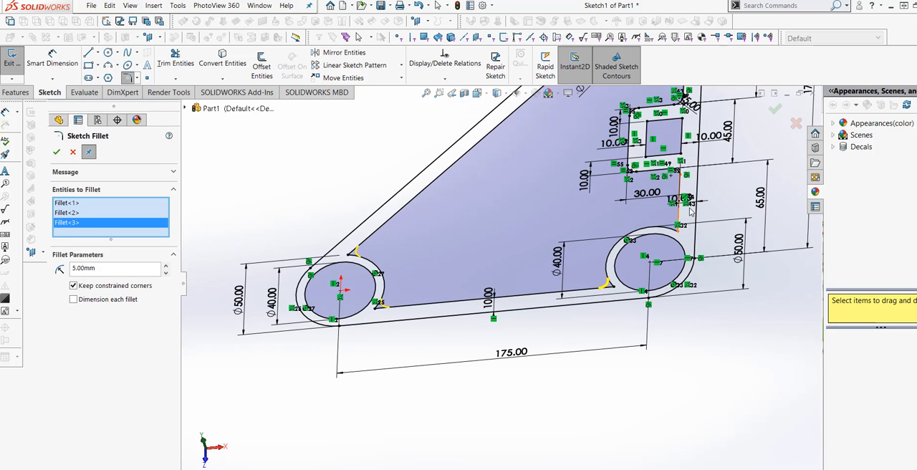
{"action": "scroll", "coordinate": [690, 210], "scroll_direction": "down", "scroll_amount": 2}
{"action": "left_click", "coordinate": [653, 230]}
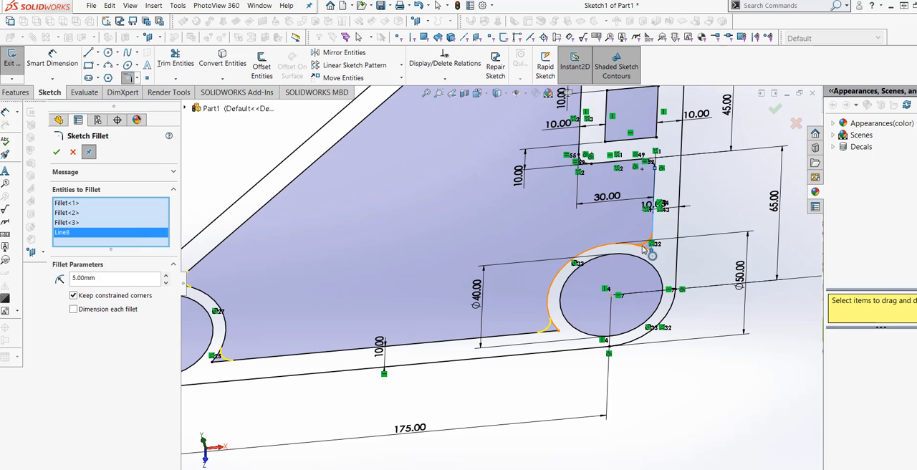
Step: Add 5 mm sketch fillets where the upper boss's outer arc meets the inner sloped and vertical edges, and apply all boss-corner fillets
{"action": "scroll", "coordinate": [645, 301], "scroll_direction": "up", "scroll_amount": 3}
{"action": "scroll", "coordinate": [638, 301], "scroll_direction": "up", "scroll_amount": 2}
{"action": "scroll", "coordinate": [534, 137], "scroll_direction": "down", "scroll_amount": 5}
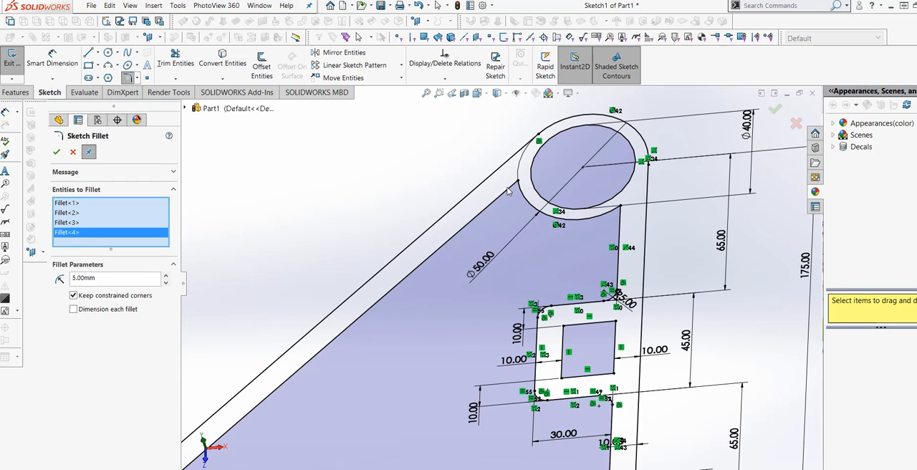
{"action": "left_click", "coordinate": [512, 192]}
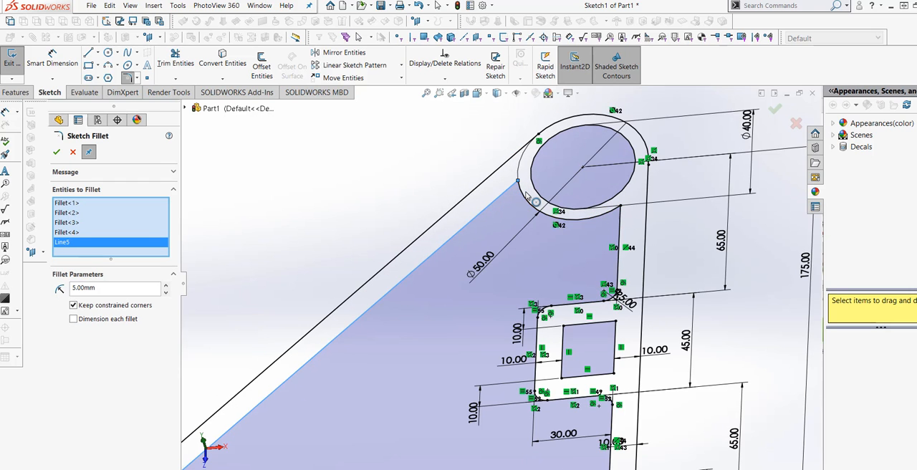
{"action": "left_click", "coordinate": [528, 201]}
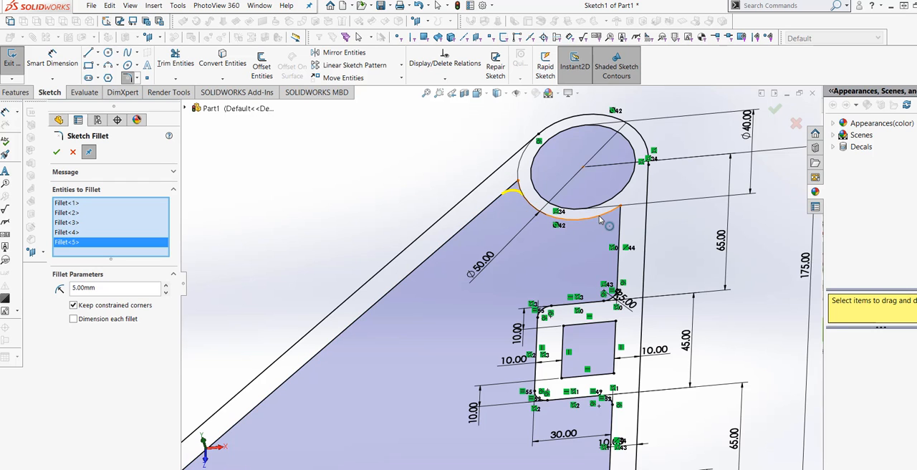
{"action": "left_click", "coordinate": [602, 215]}
{"action": "left_click", "coordinate": [620, 226]}
{"action": "scroll", "coordinate": [656, 213], "scroll_direction": "up", "scroll_amount": 2}
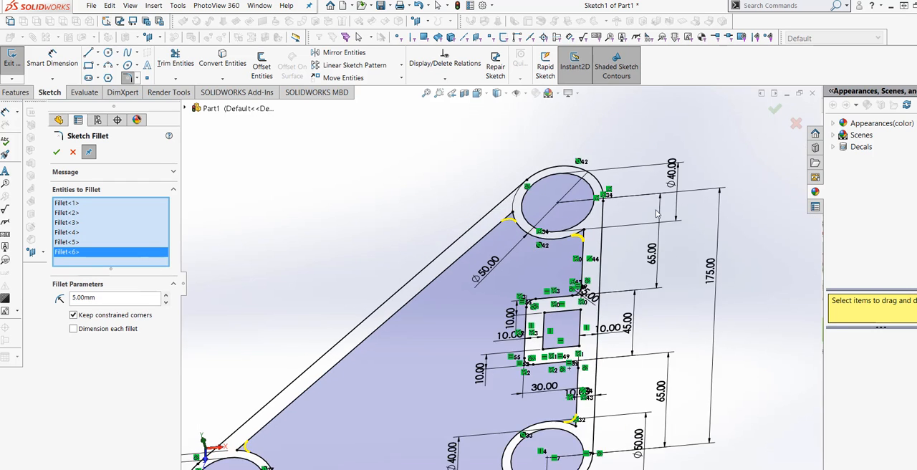
{"action": "scroll", "coordinate": [494, 290], "scroll_direction": "up", "scroll_amount": 3}
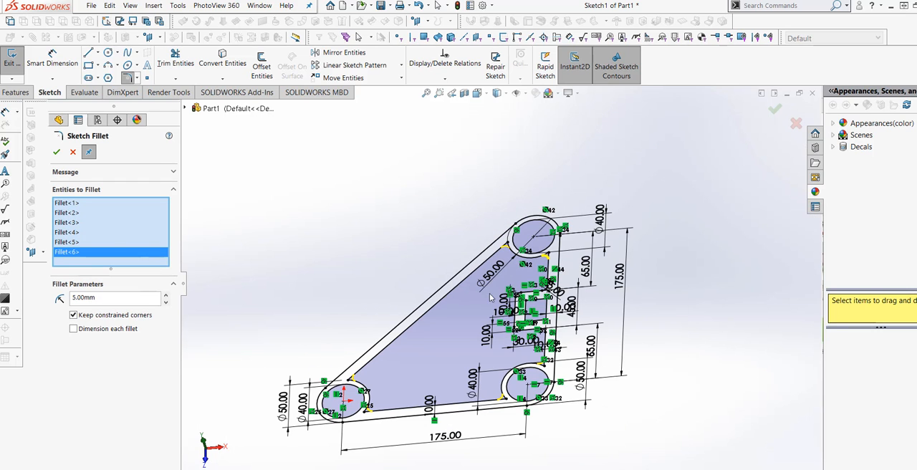
{"action": "left_click", "coordinate": [58, 152]}
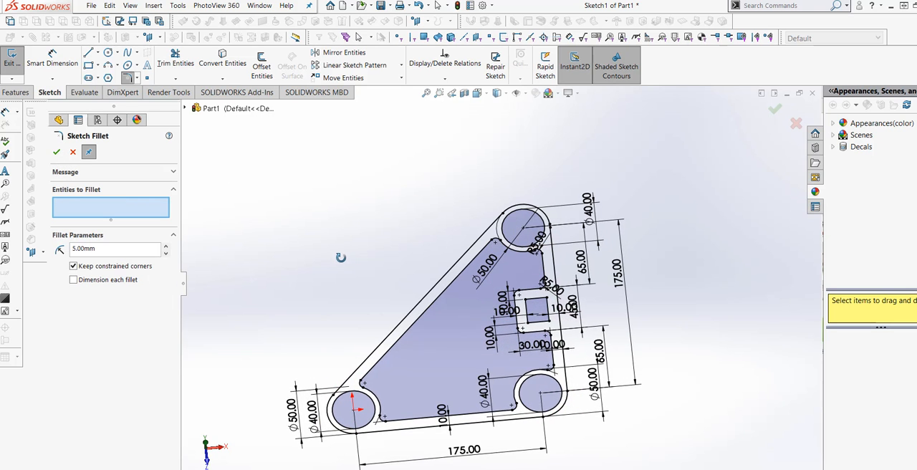
{"action": "mouse_move", "coordinate": [340, 257]}
{"action": "middle_mouse_down"}
{"action": "mouse_move", "coordinate": [334, 242]}
{"action": "mouse_move", "coordinate": [318, 256]}
{"action": "mouse_move", "coordinate": [324, 261]}
{"action": "mouse_move", "coordinate": [303, 256]}
{"action": "mouse_move", "coordinate": [334, 240]}
{"action": "mouse_move", "coordinate": [340, 245]}
{"action": "mouse_move", "coordinate": [322, 237]}
{"action": "mouse_move", "coordinate": [334, 213]}
{"action": "mouse_move", "coordinate": [317, 209]}
{"action": "mouse_move", "coordinate": [323, 231]}
{"action": "mouse_move", "coordinate": [417, 333]}
{"action": "mouse_move", "coordinate": [420, 297]}
{"action": "mouse_move", "coordinate": [438, 286]}
{"action": "mouse_move", "coordinate": [420, 309]}
{"action": "mouse_move", "coordinate": [427, 316]}
{"action": "mouse_move", "coordinate": [420, 263]}
{"action": "mouse_move", "coordinate": [409, 315]}
{"action": "middle_mouse_up"}
{"action": "left_click", "coordinate": [59, 154]}
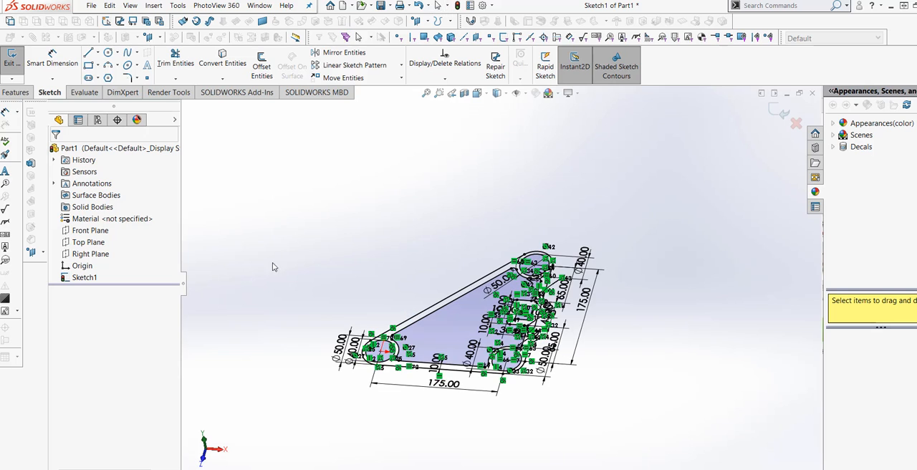
Step: Extrude the frame region of the sketch as a boss to a blind depth of 20 mm, leaving the boss holes and inner openings empty
{"action": "left_click", "coordinate": [14, 93]}
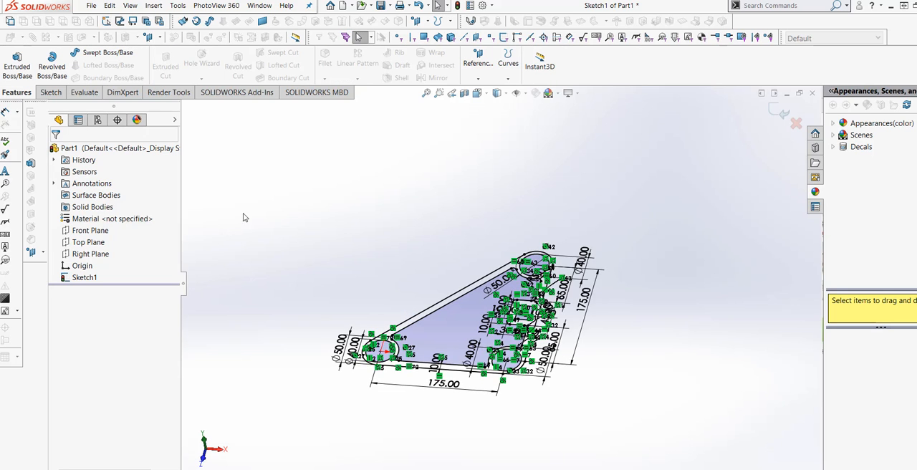
{"action": "left_click", "coordinate": [17, 61]}
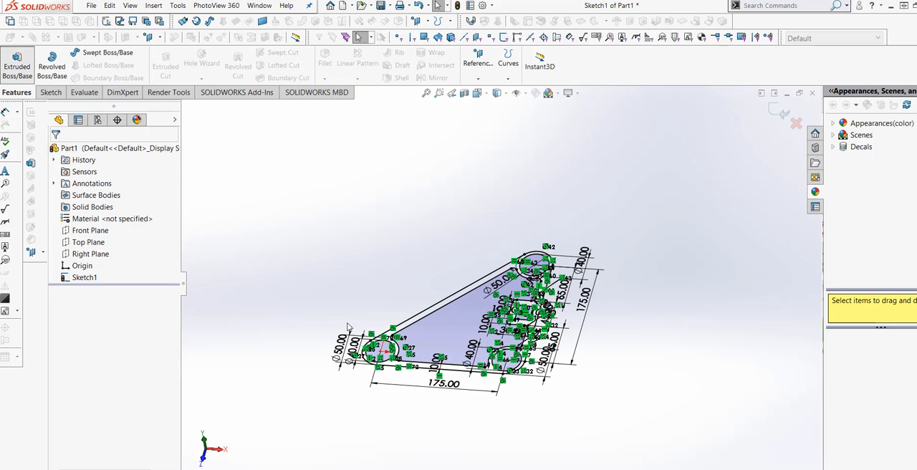
{"action": "left_click", "coordinate": [472, 369]}
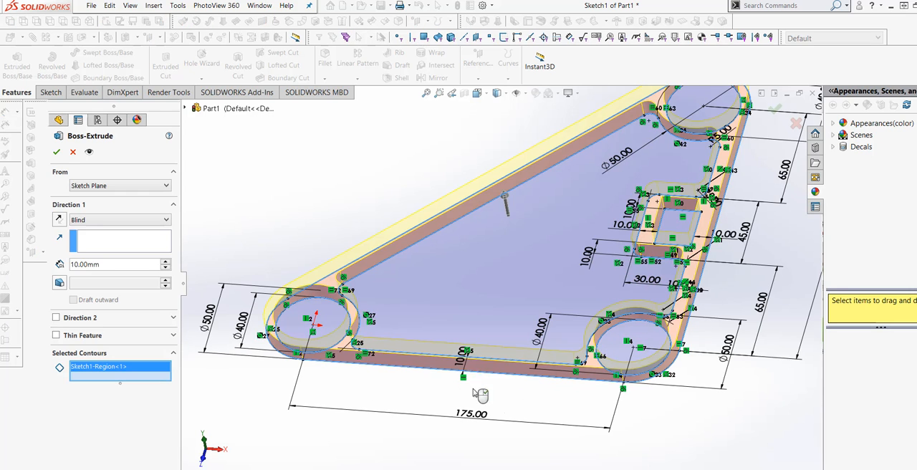
{"action": "mouse_move", "coordinate": [517, 407]}
{"action": "middle_mouse_down"}
{"action": "mouse_move", "coordinate": [531, 391]}
{"action": "mouse_move", "coordinate": [515, 389]}
{"action": "middle_mouse_up"}
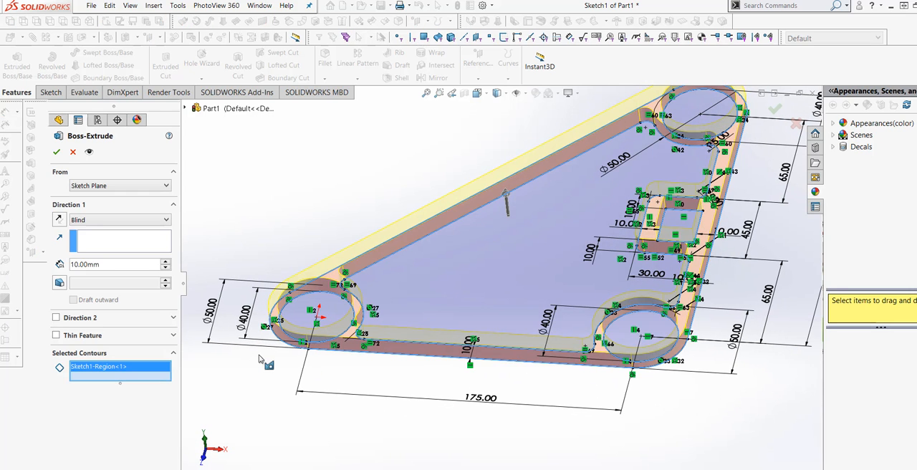
{"action": "left_click", "coordinate": [148, 263]}
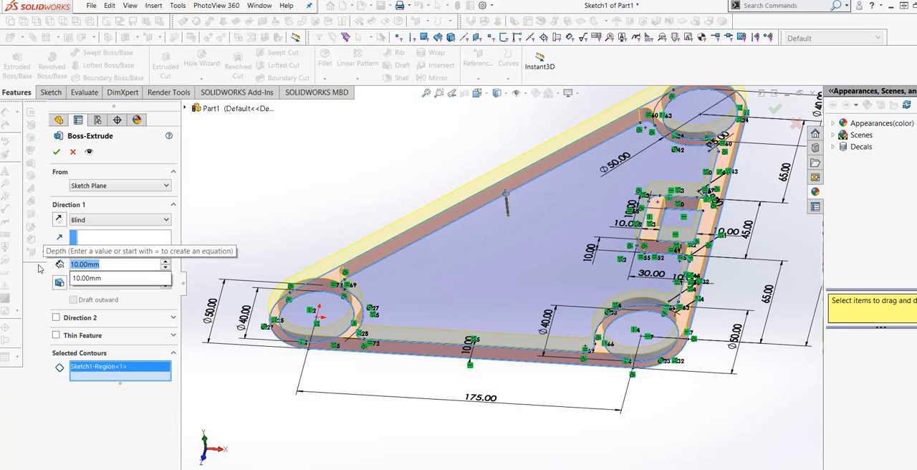
{"action": "type", "text": "20"}
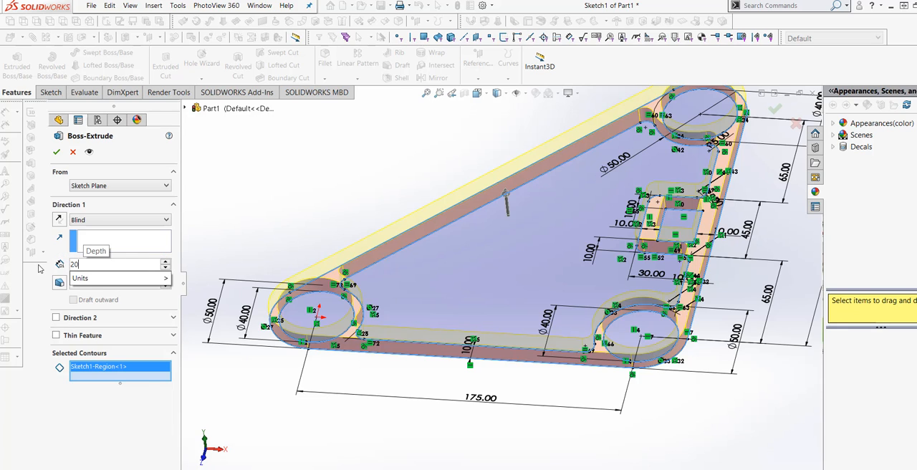
{"action": "key", "text": "Return"}
{"action": "middle_click_drag", "start_coordinate": [239, 396], "coordinate": [372, 387]}
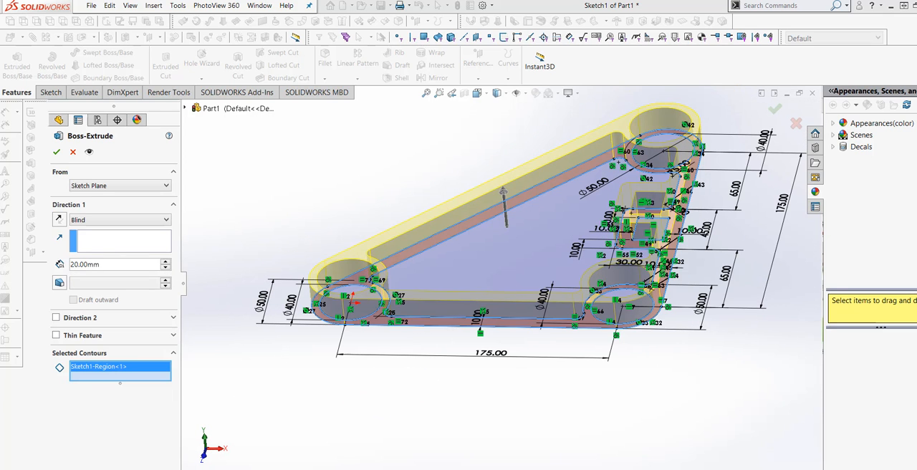
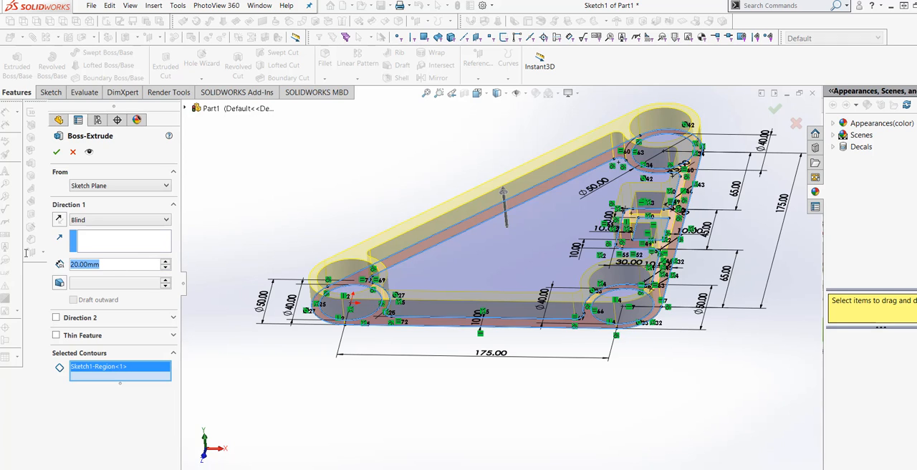
Step: Set the frame's blind extrusion depth to 30 mm and complete the boss
{"action": "type", "text": "30"}
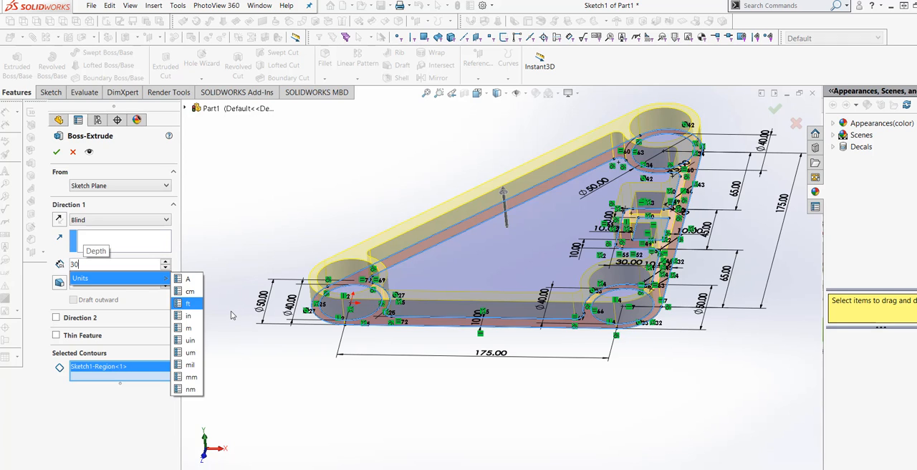
{"action": "key", "text": "Return"}
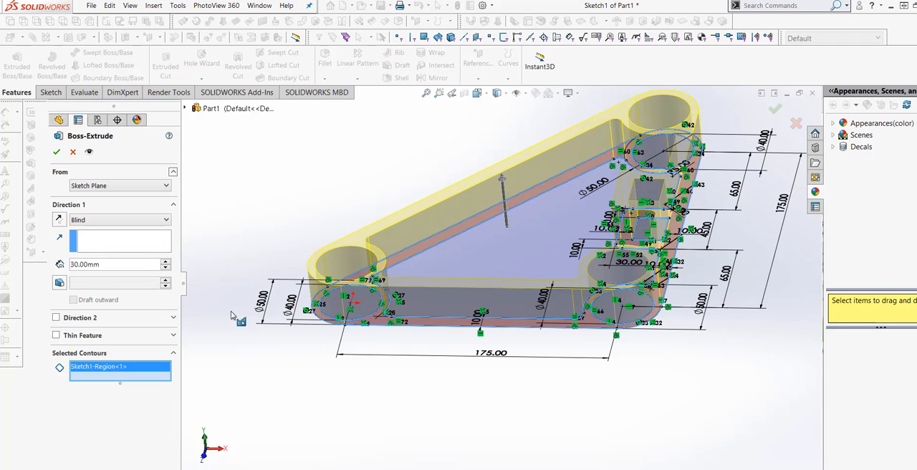
{"action": "left_click", "coordinate": [57, 152]}
Step: Start a new sketch on the underside face of the extruded frame, viewed normal to it
{"action": "middle_click_drag", "start_coordinate": [479, 403], "coordinate": [504, 199]}
{"action": "scroll", "coordinate": [538, 326], "scroll_direction": "up", "scroll_amount": 4}
{"action": "scroll", "coordinate": [541, 248], "scroll_direction": "down", "scroll_amount": 3}
{"action": "left_click", "coordinate": [508, 286]}
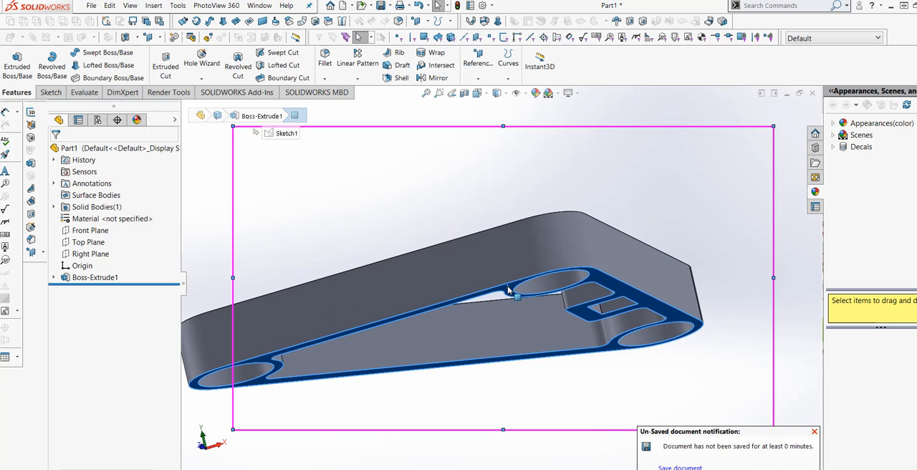
{"action": "left_click", "coordinate": [595, 256]}
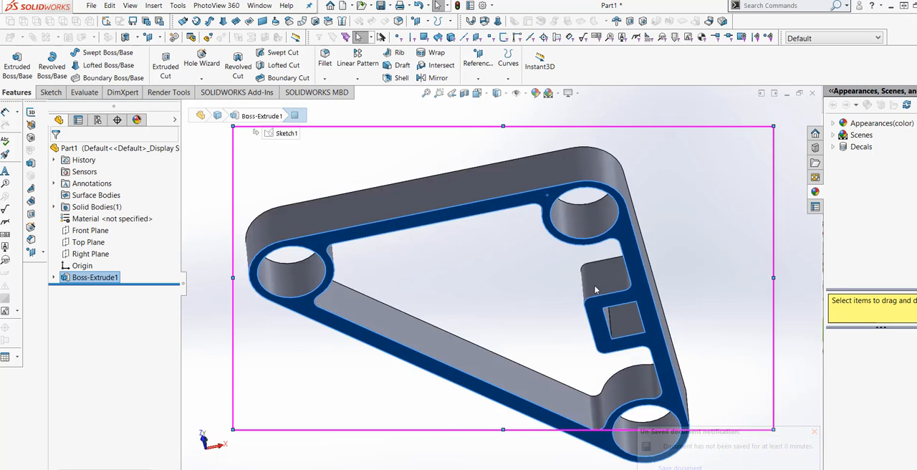
{"action": "left_click", "coordinate": [51, 92]}
{"action": "left_click", "coordinate": [12, 61]}
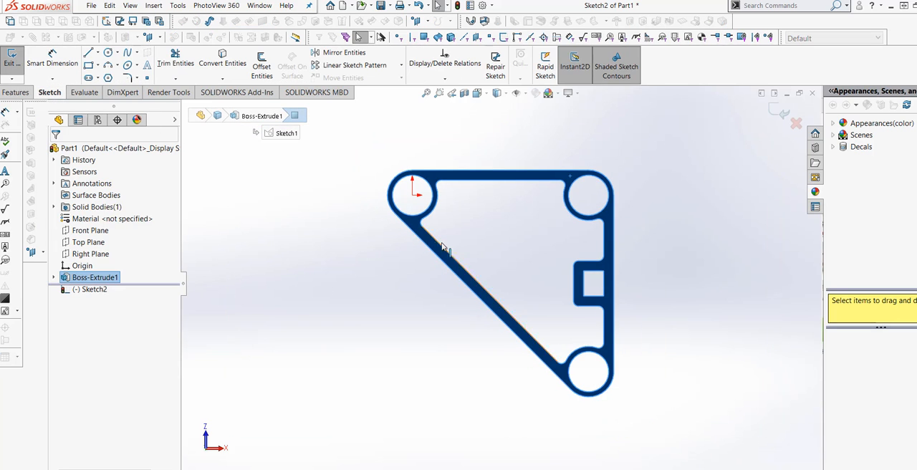
Step: Convert the frame's complete outer perimeter, its three straight edges and three corner arcs, into sketch entities
{"action": "scroll", "coordinate": [477, 213], "scroll_direction": "down", "scroll_amount": 3}
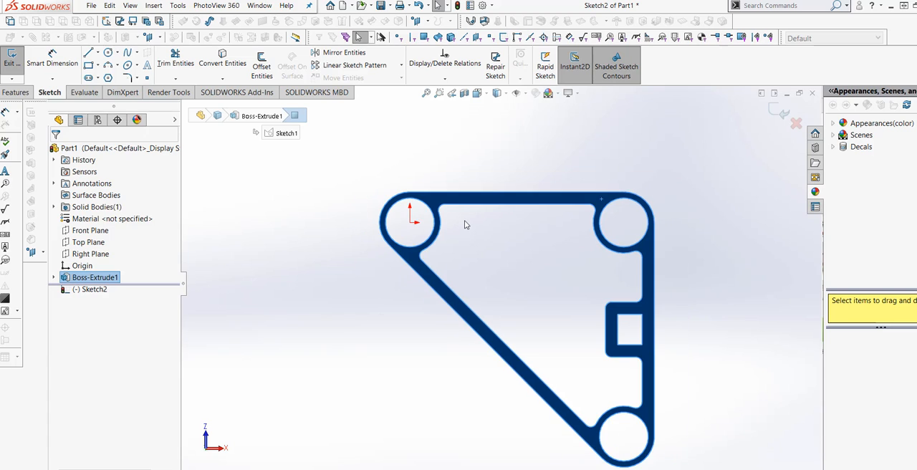
{"action": "left_click", "coordinate": [500, 229]}
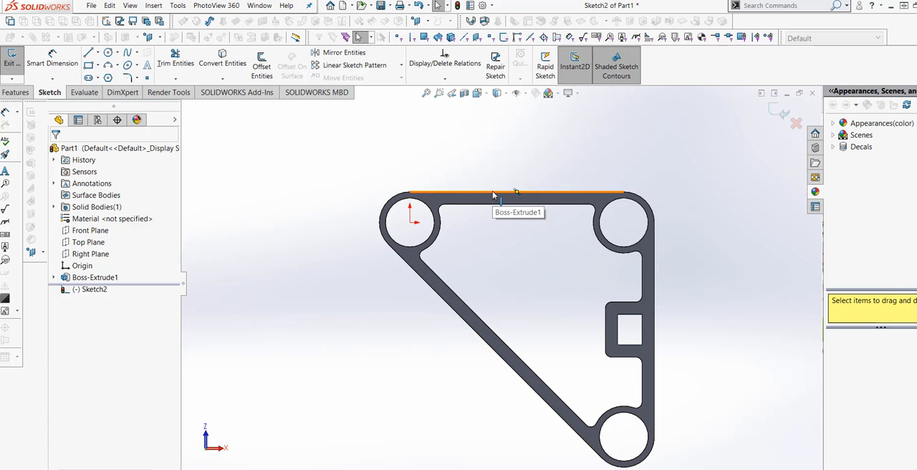
{"action": "left_click", "coordinate": [492, 190]}
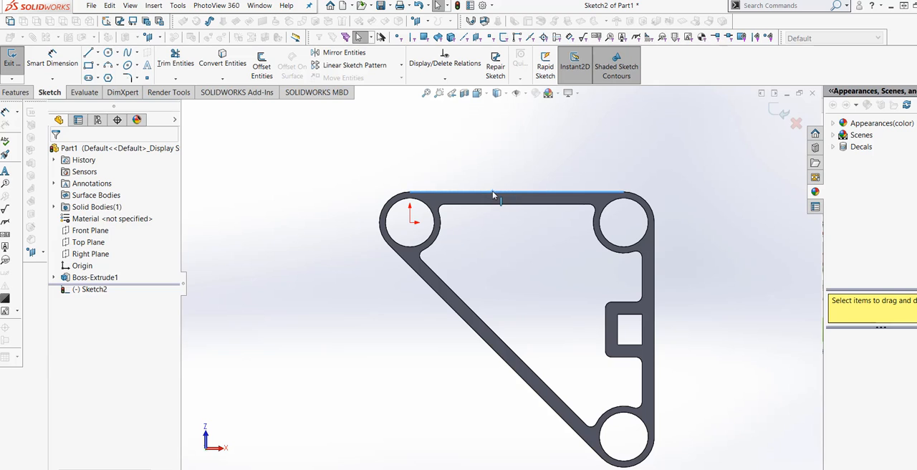
{"action": "left_click", "coordinate": [223, 65]}
{"action": "left_click", "coordinate": [396, 202]}
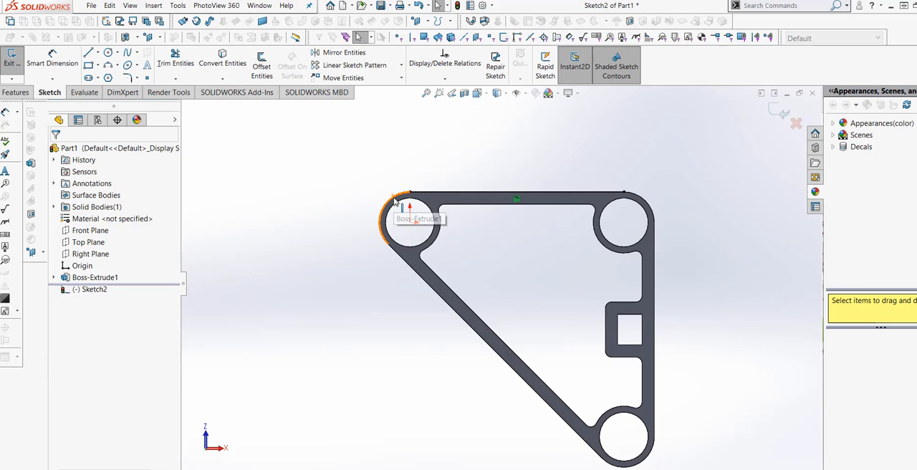
{"action": "left_click", "coordinate": [430, 289], "text": "ctrl"}
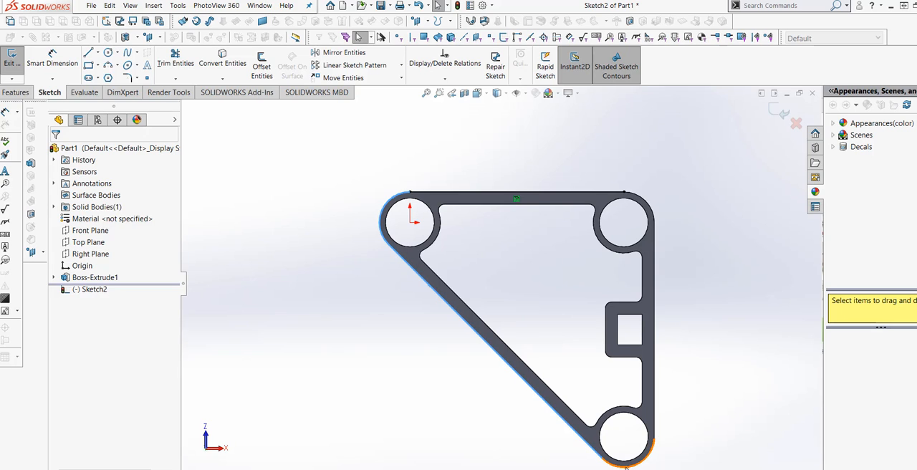
{"action": "left_click", "coordinate": [655, 423], "text": "ctrl"}
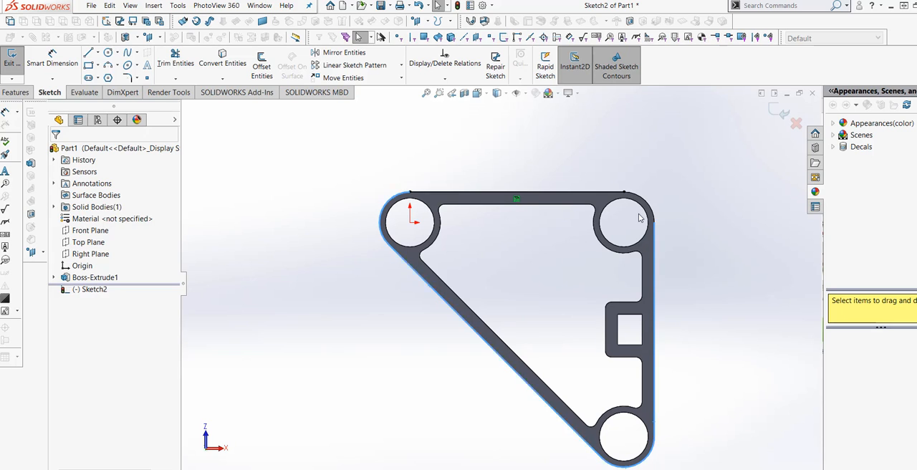
{"action": "left_click", "coordinate": [640, 198], "text": "ctrl"}
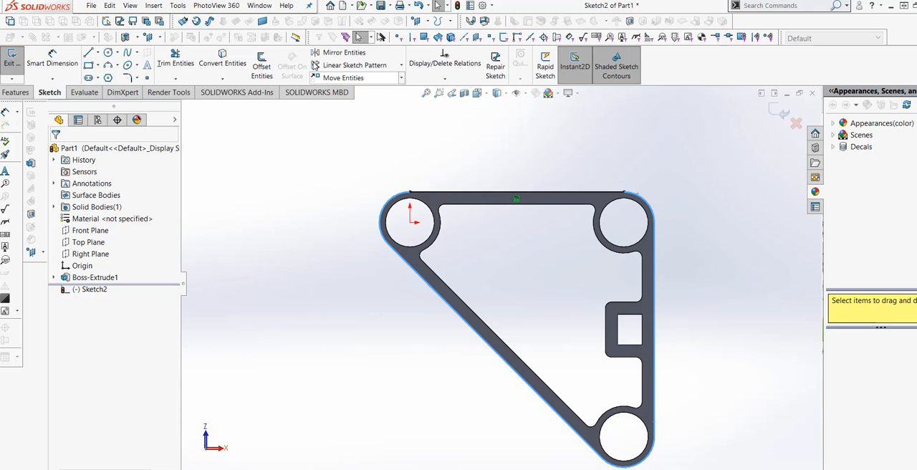
{"action": "left_click", "coordinate": [231, 64]}
Step: Extrude the converted outline 12 mm blind in the reversed direction, up into the frame, with merged result, to form a solid floor
{"action": "mouse_move", "coordinate": [545, 250]}
{"action": "middle_mouse_down"}
{"action": "mouse_move", "coordinate": [523, 307]}
{"action": "mouse_move", "coordinate": [484, 330]}
{"action": "mouse_move", "coordinate": [423, 236]}
{"action": "mouse_move", "coordinate": [435, 234]}
{"action": "mouse_move", "coordinate": [409, 351]}
{"action": "middle_mouse_up"}
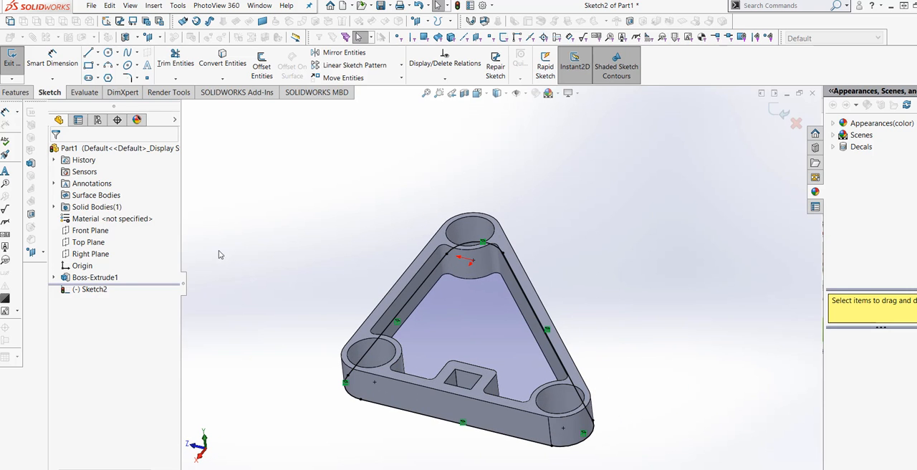
{"action": "left_click", "coordinate": [15, 92]}
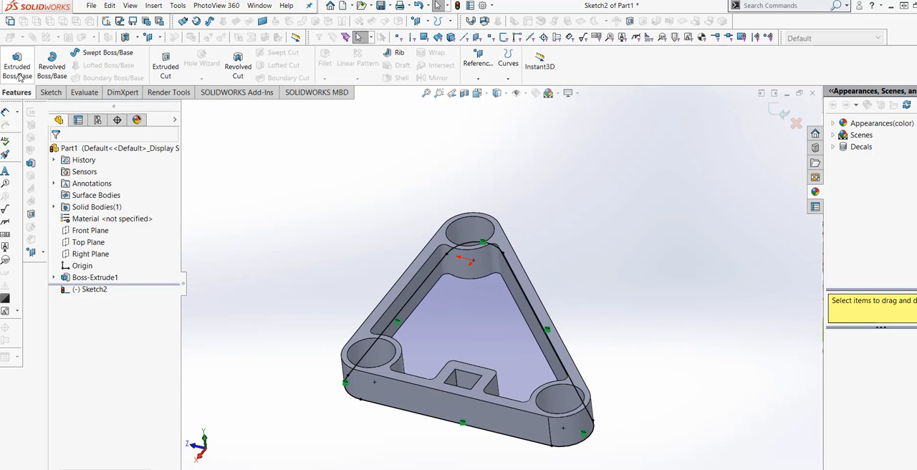
{"action": "left_click", "coordinate": [17, 65]}
{"action": "middle_click_drag", "start_coordinate": [473, 412], "coordinate": [382, 397]}
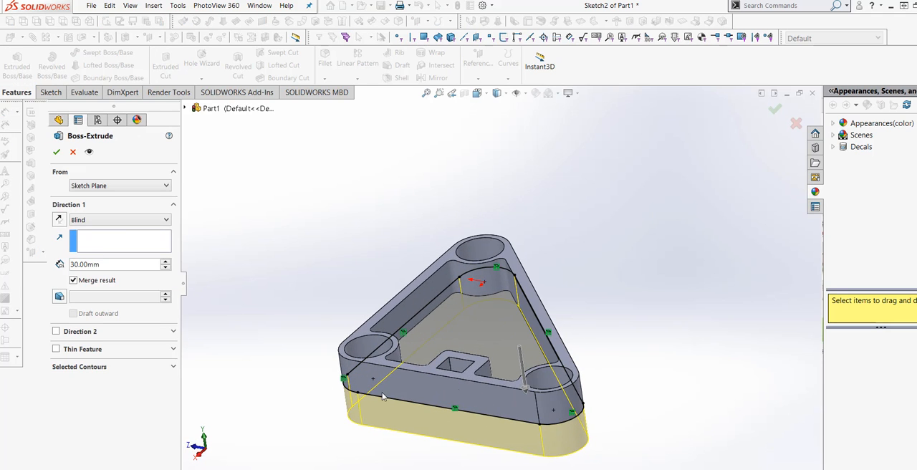
{"action": "double_click", "coordinate": [111, 265]}
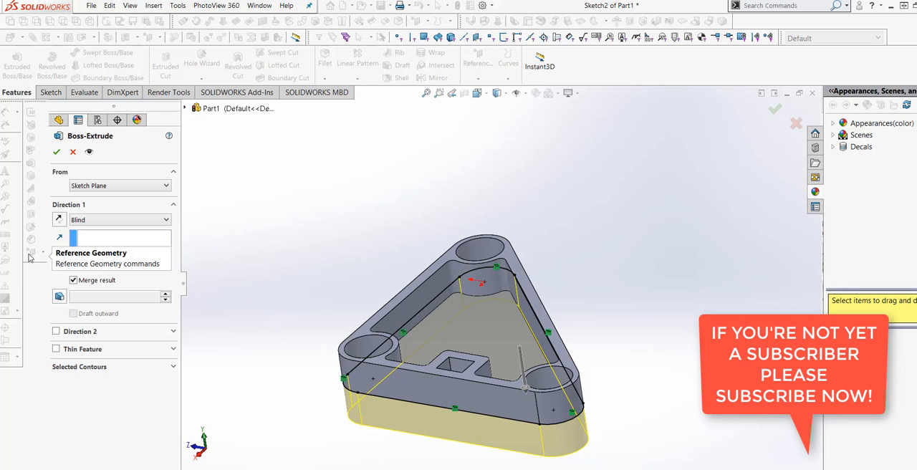
{"action": "type", "text": "12"}
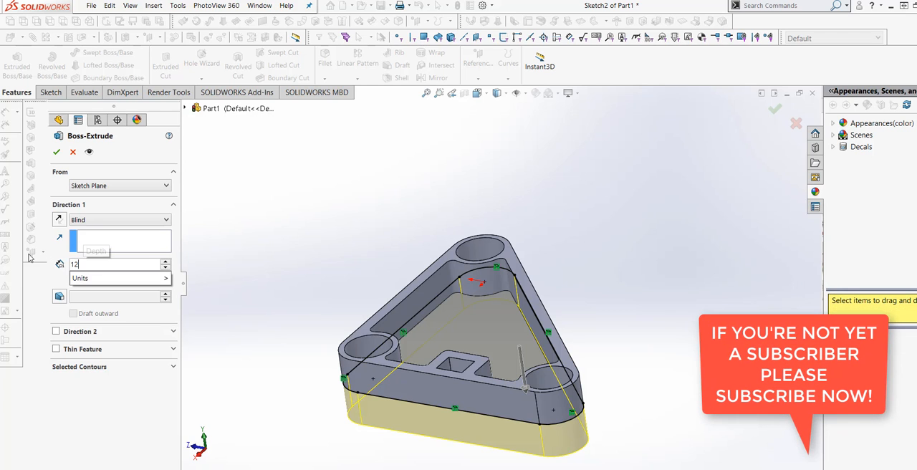
{"action": "mouse_move", "coordinate": [108, 279]}
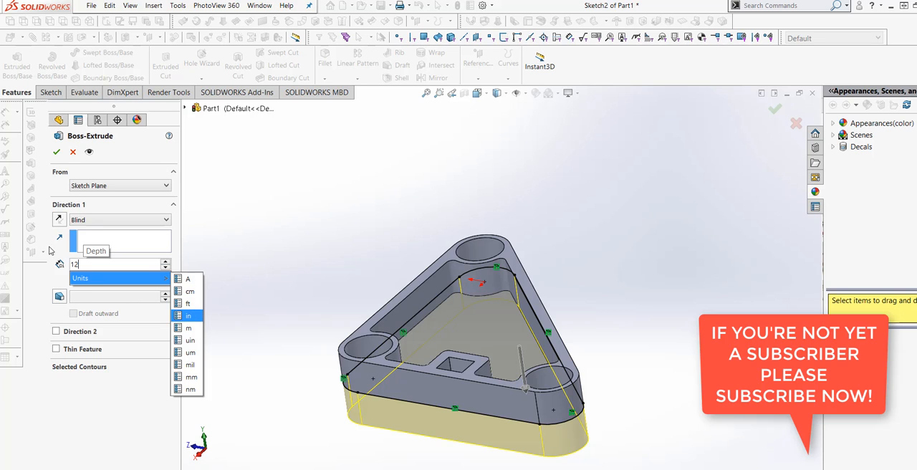
{"action": "key", "text": "Return"}
{"action": "middle_click_drag", "start_coordinate": [318, 406], "coordinate": [316, 406]}
{"action": "left_click", "coordinate": [58, 220]}
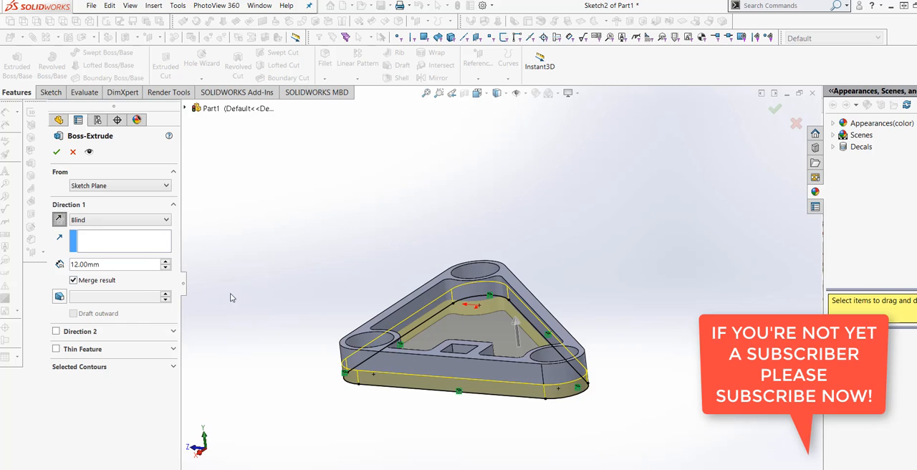
{"action": "middle_click_drag", "start_coordinate": [230, 294], "coordinate": [245, 318]}
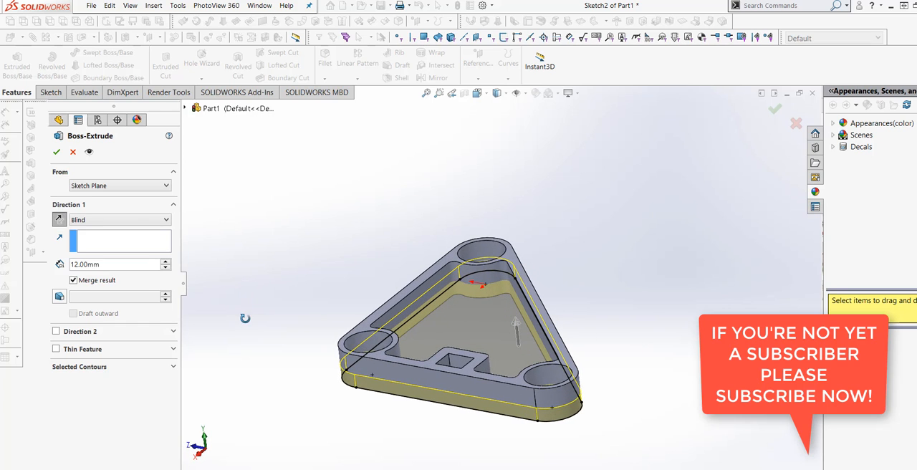
{"action": "left_click", "coordinate": [57, 152]}
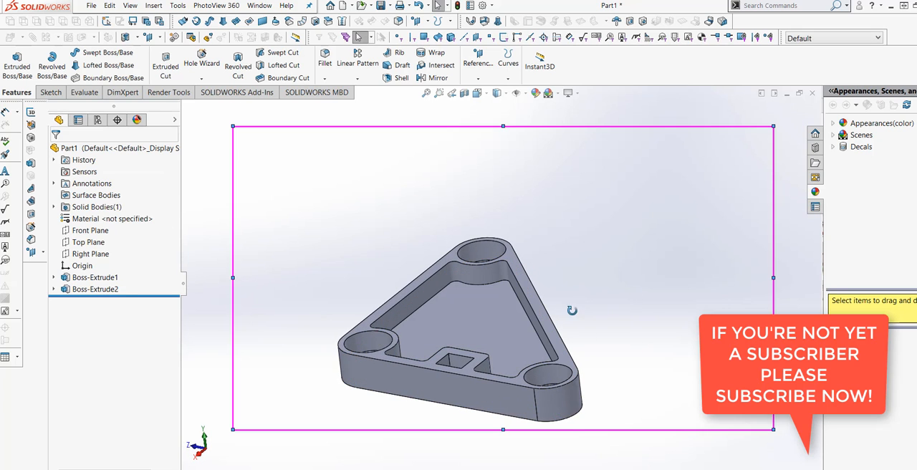
Step: Save the part as EXERCISE 96 in the SOLIDWORKS ALL EXERCISE folder
{"action": "middle_click_drag", "start_coordinate": [574, 311], "coordinate": [664, 313]}
{"action": "scroll", "coordinate": [665, 320], "scroll_direction": "up", "scroll_amount": 2}
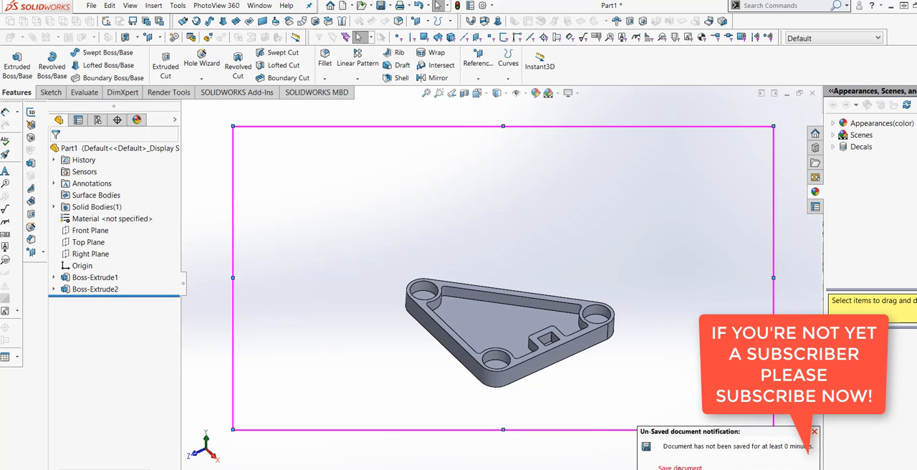
{"action": "key", "text": "ctrl+s"}
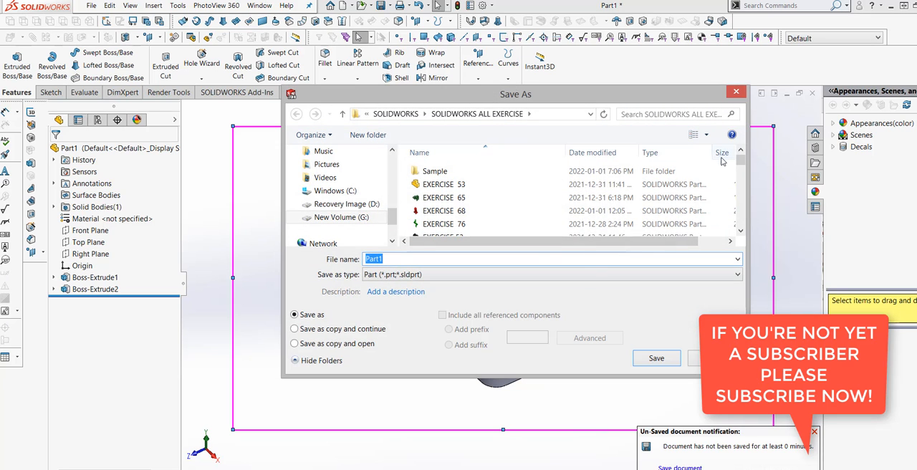
{"action": "left_click_drag", "start_coordinate": [739, 163], "coordinate": [739, 219]}
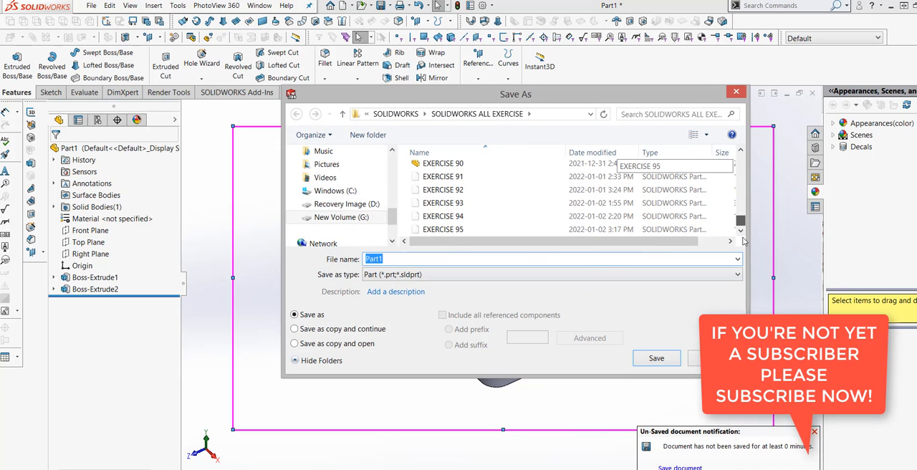
{"action": "left_click", "coordinate": [437, 230]}
{"action": "double_click", "coordinate": [411, 259]}
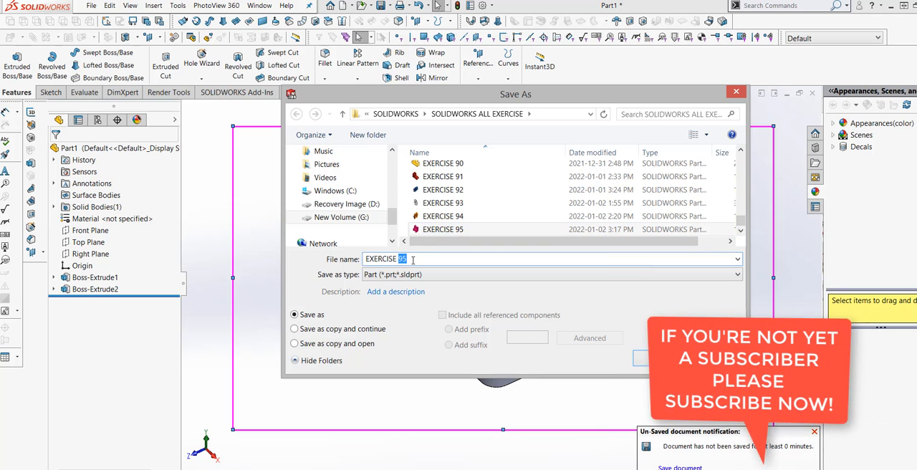
{"action": "type", "text": "96"}
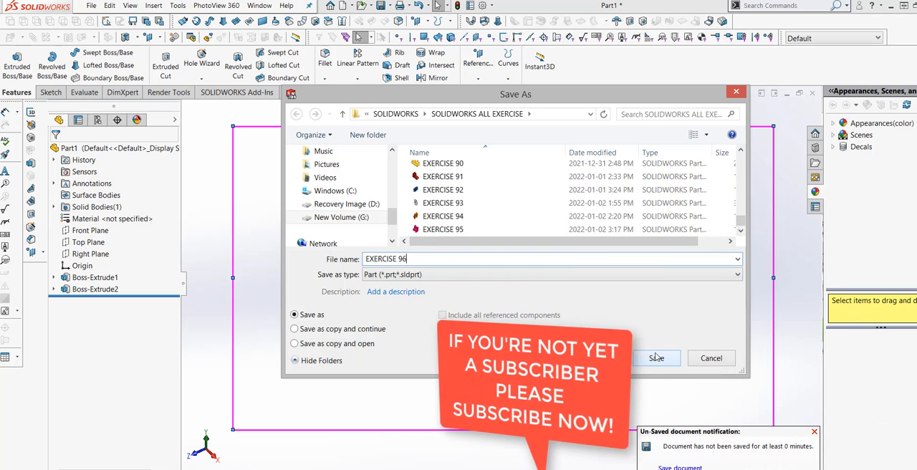
{"action": "left_click", "coordinate": [656, 358]}
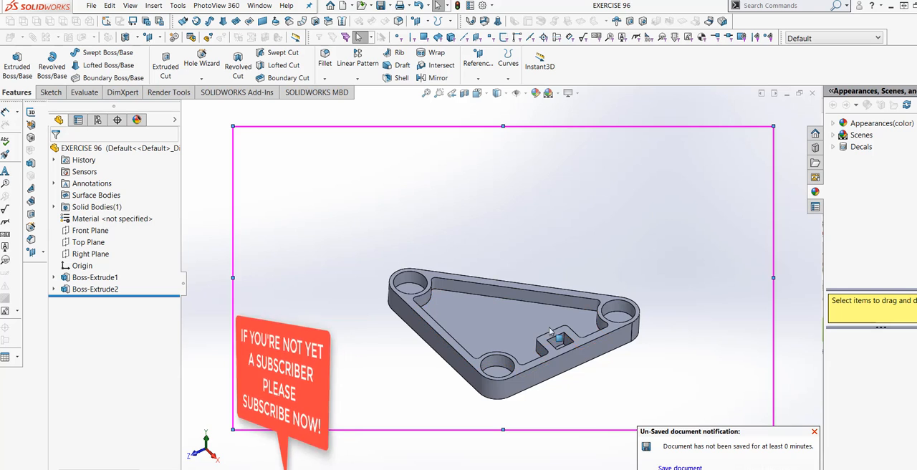
Step: Edit the frame's first boss extrusion and set its blind depth to 45 mm
{"action": "middle_click_drag", "start_coordinate": [562, 304], "coordinate": [530, 329]}
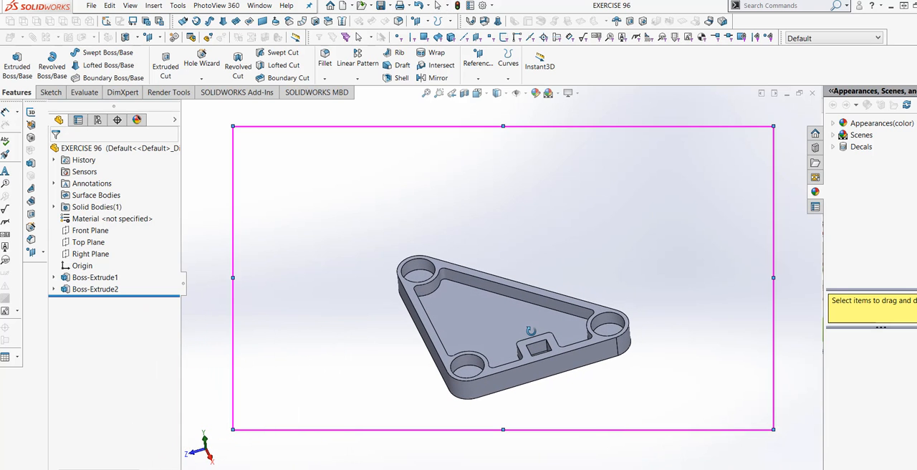
{"action": "scroll", "coordinate": [501, 326], "scroll_direction": "down", "scroll_amount": 2}
{"action": "scroll", "coordinate": [538, 322], "scroll_direction": "up", "scroll_amount": 2}
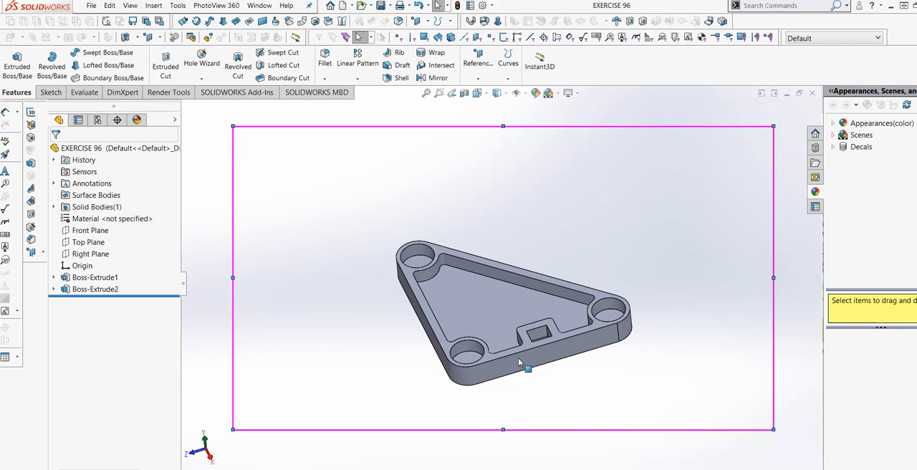
{"action": "middle_click_drag", "start_coordinate": [518, 358], "coordinate": [503, 300]}
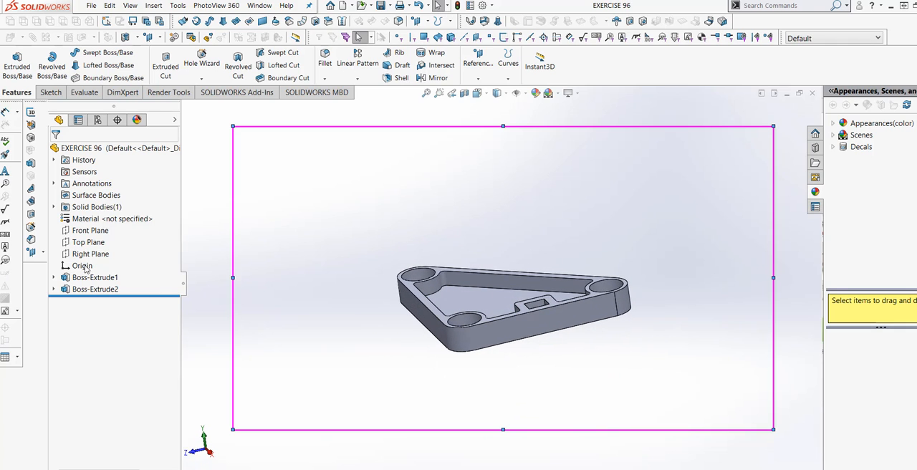
{"action": "right_click", "coordinate": [93, 277]}
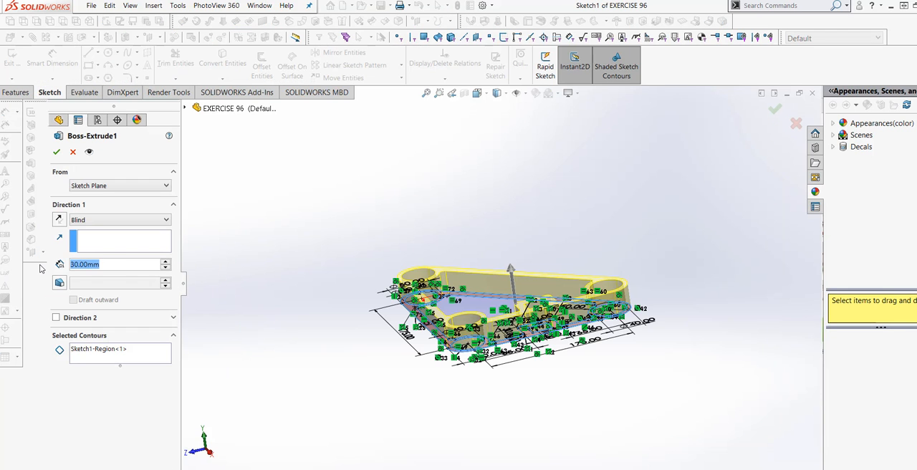
{"action": "type", "text": "45"}
{"action": "key", "text": "Return"}
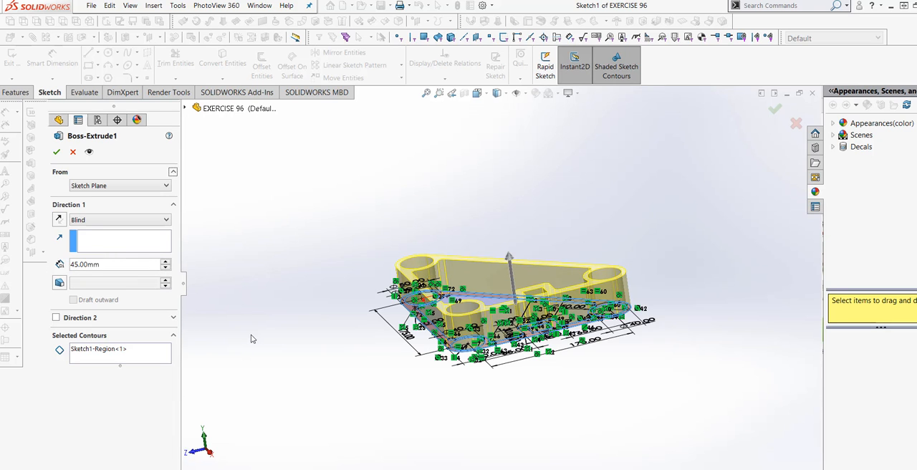
{"action": "left_click", "coordinate": [57, 152]}
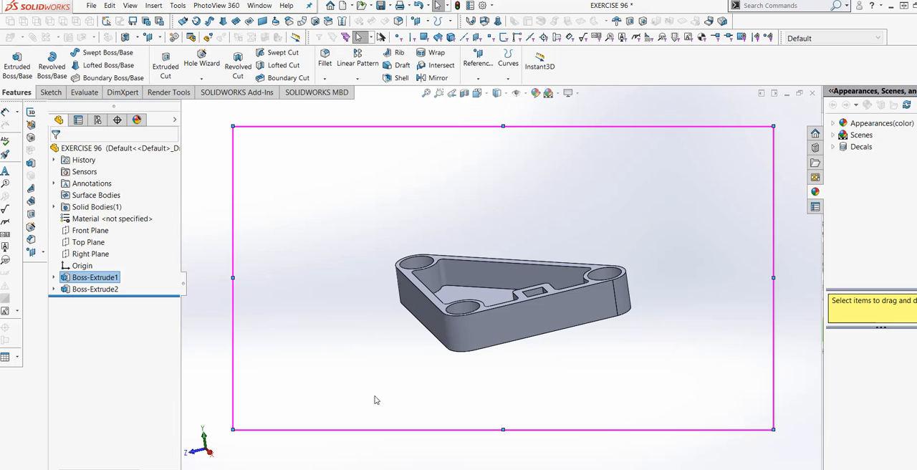
Step: Inspect the deepened frame from several angles and save the updated part
{"action": "middle_click_drag", "start_coordinate": [375, 401], "coordinate": [410, 421]}
{"action": "scroll", "coordinate": [468, 306], "scroll_direction": "down", "scroll_amount": 4}
{"action": "middle_click_drag", "start_coordinate": [469, 308], "coordinate": [489, 366]}
{"action": "scroll", "coordinate": [534, 305], "scroll_direction": "up", "scroll_amount": 3}
{"action": "middle_click_drag", "start_coordinate": [534, 330], "coordinate": [501, 286]}
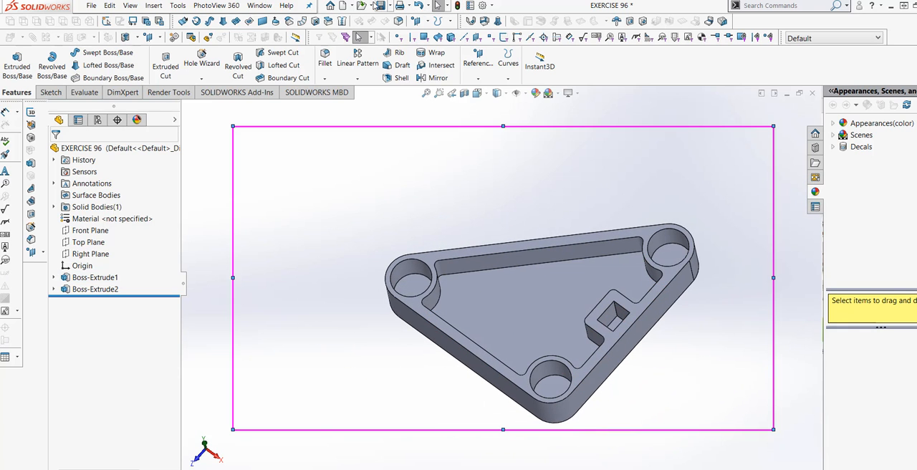
{"action": "left_click", "coordinate": [381, 6]}
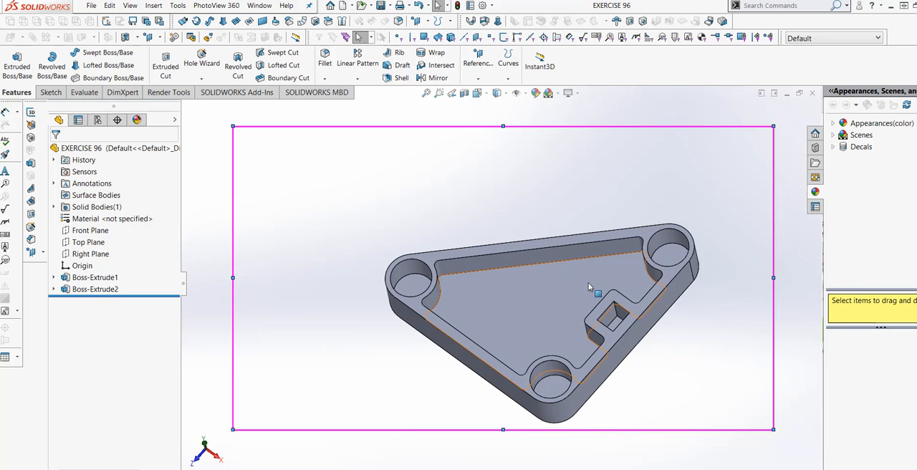
Step: Start a new sketch on the frame's inner floor face, viewed normal to the face
{"action": "middle_click_drag", "start_coordinate": [589, 283], "coordinate": [600, 235]}
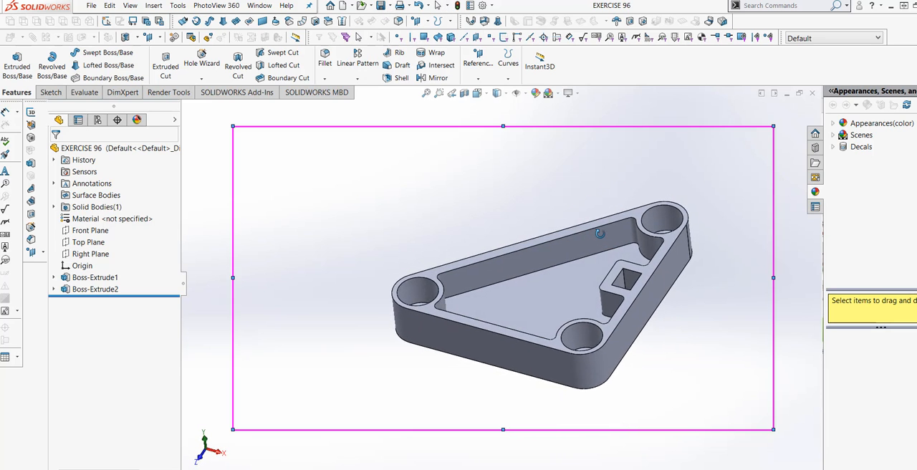
{"action": "right_click", "coordinate": [564, 286]}
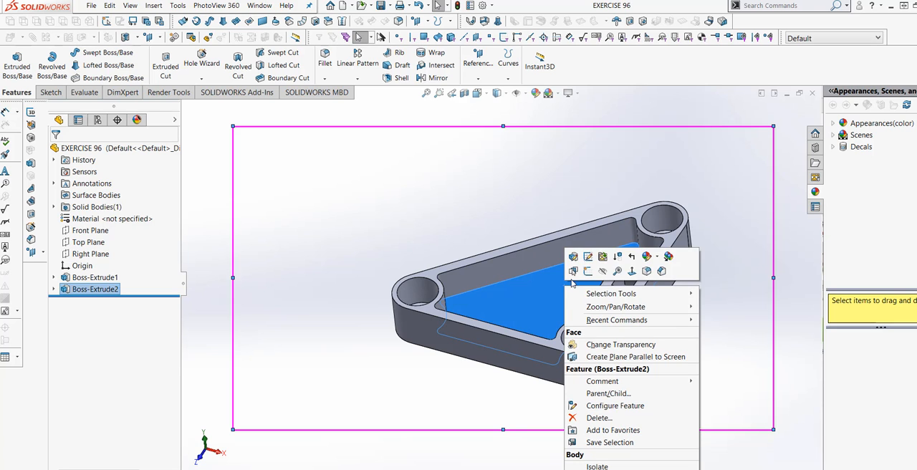
{"action": "left_click", "coordinate": [630, 271]}
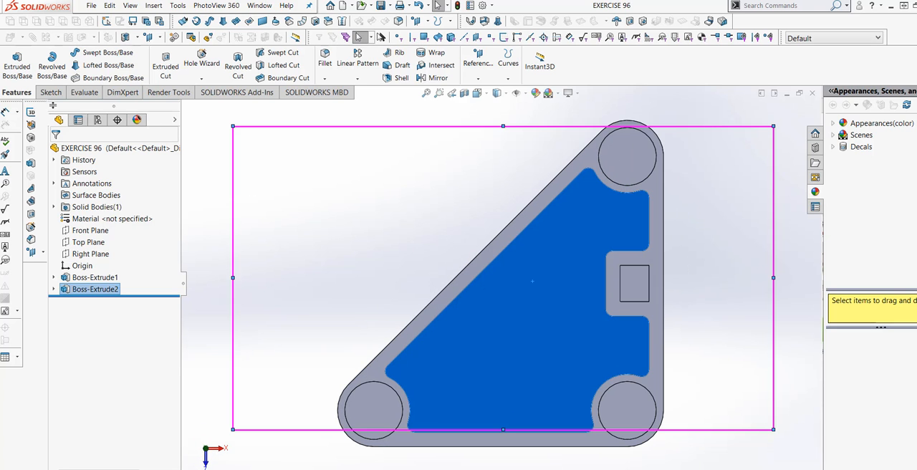
{"action": "left_click", "coordinate": [51, 92]}
{"action": "left_click", "coordinate": [13, 61]}
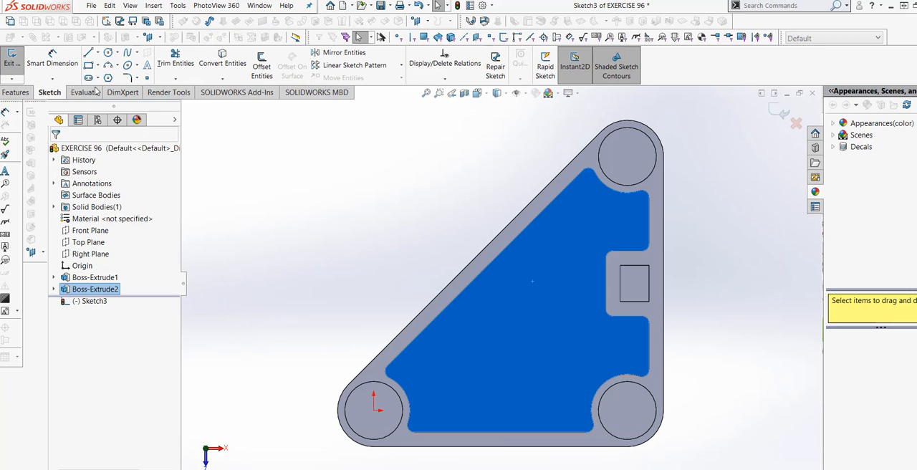
Step: Sketch a straight slot about 145 mm between centres and 22 mm wide on the floor, running alongside the slanted wall
{"action": "left_click", "coordinate": [99, 79]}
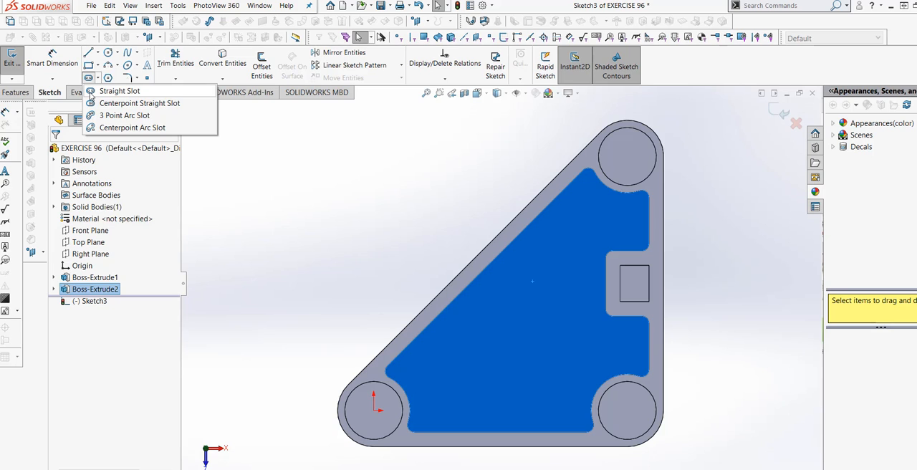
{"action": "left_click", "coordinate": [115, 91]}
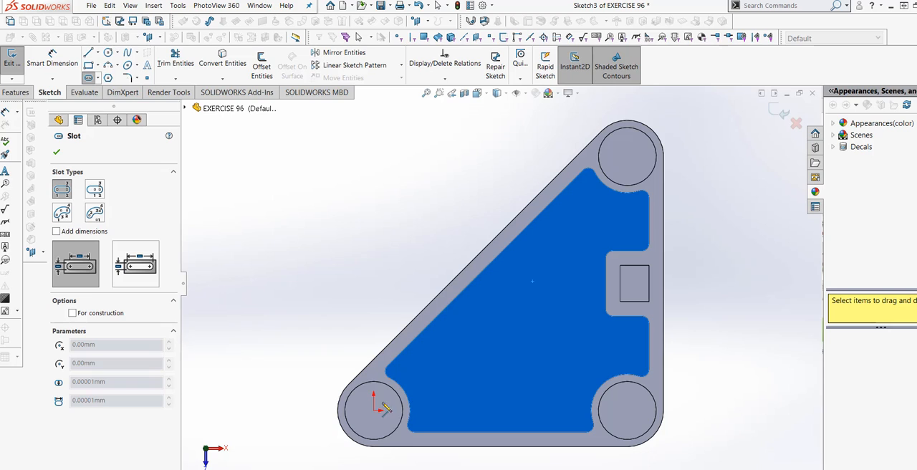
{"action": "left_click", "coordinate": [431, 360]}
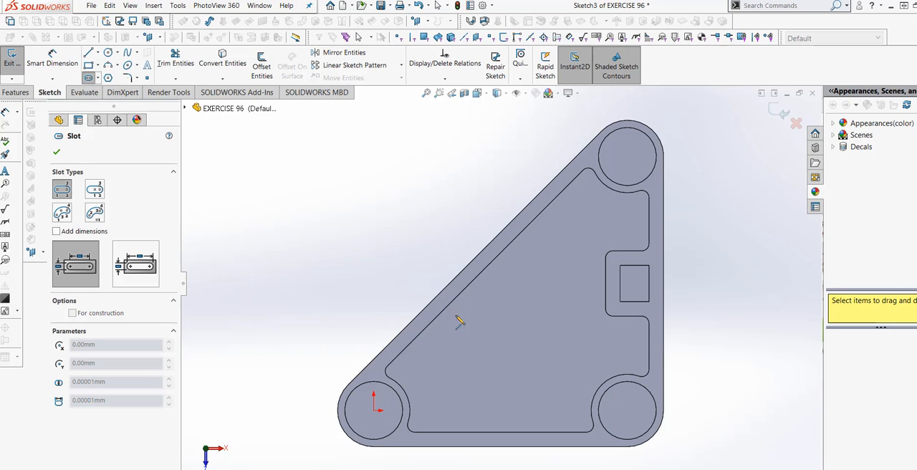
{"action": "left_click", "coordinate": [580, 213]}
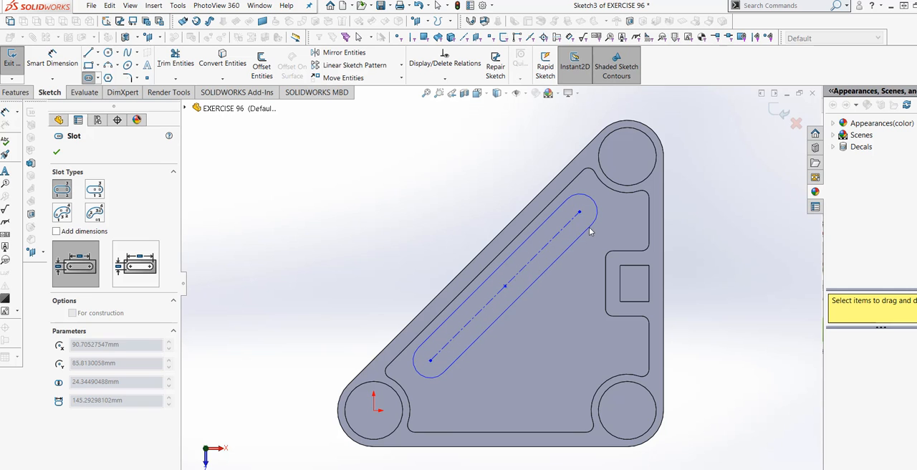
{"action": "left_click", "coordinate": [589, 232]}
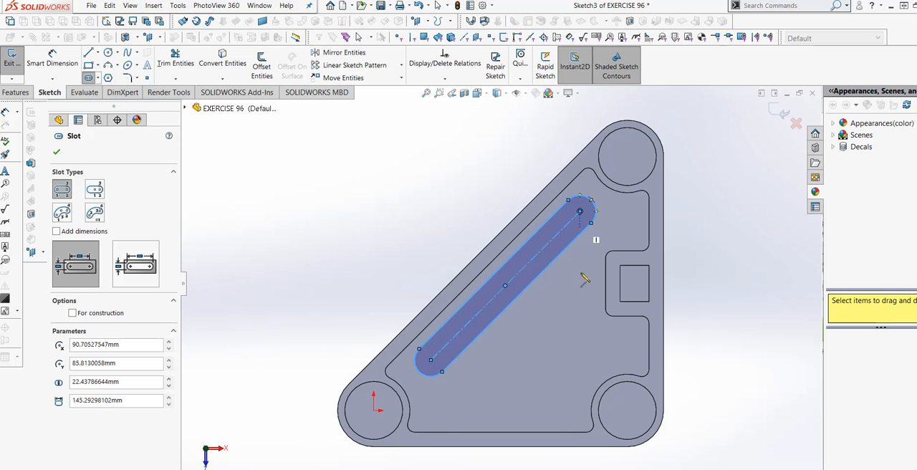
{"action": "left_click", "coordinate": [55, 154]}
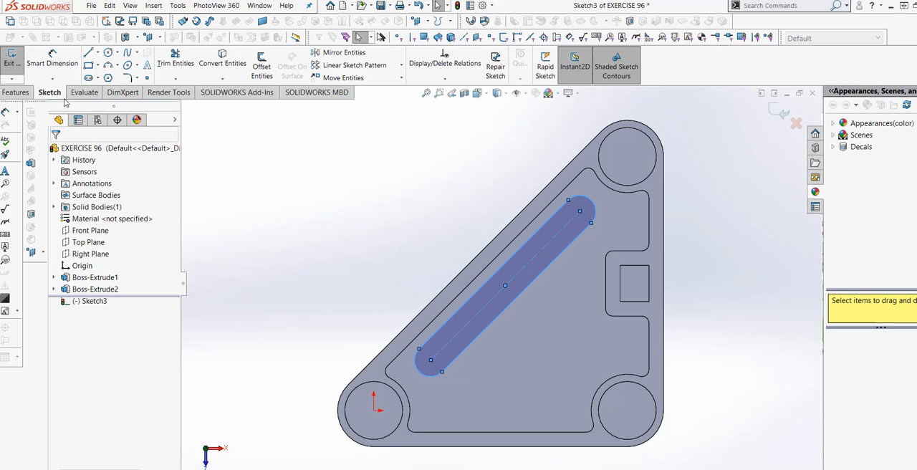
Step: Offset the slot outline 5 mm outward with the offset dimension added
{"action": "left_click", "coordinate": [262, 65]}
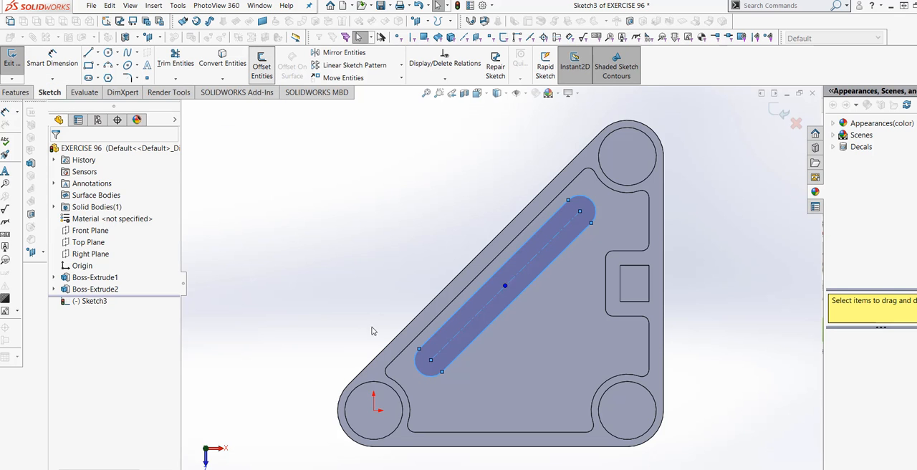
{"action": "scroll", "coordinate": [458, 337], "scroll_direction": "down", "scroll_amount": 4}
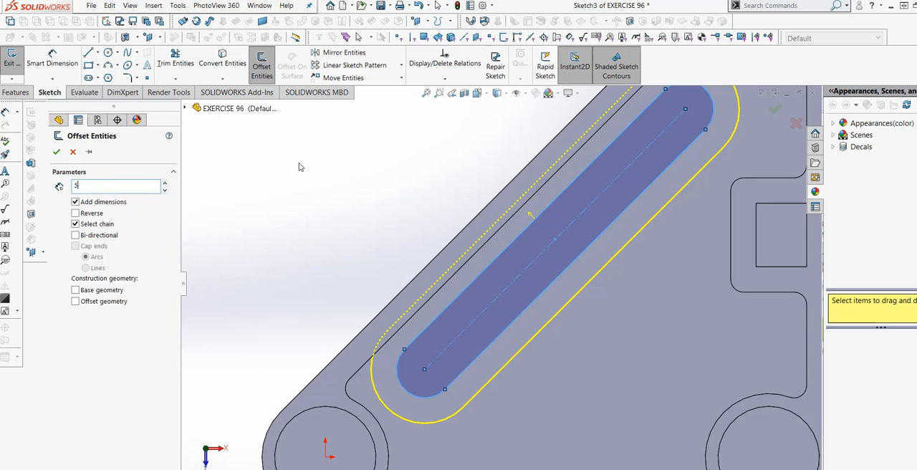
{"action": "key", "text": "Return"}
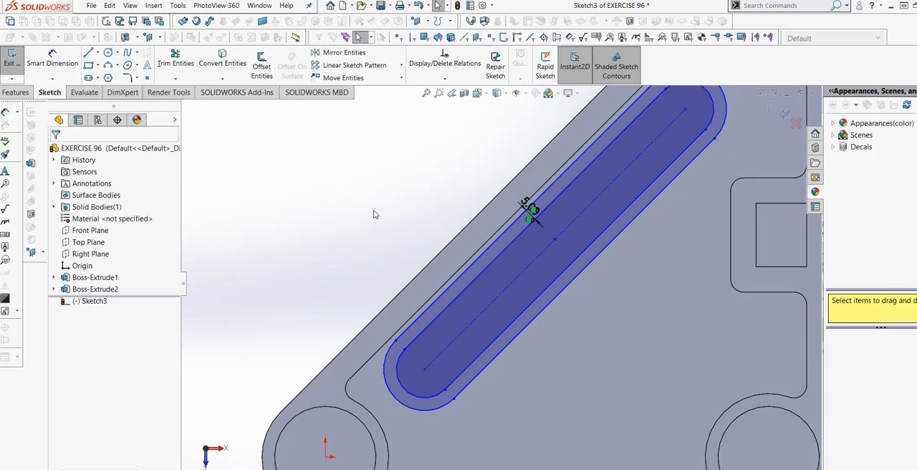
{"action": "scroll", "coordinate": [411, 258], "scroll_direction": "up", "scroll_amount": 3}
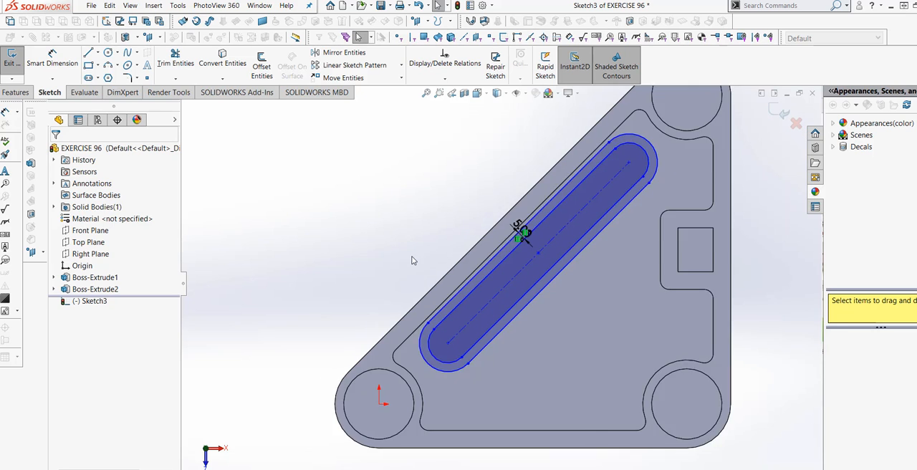
{"action": "scroll", "coordinate": [547, 282], "scroll_direction": "down", "scroll_amount": 4}
{"action": "mouse_move", "coordinate": [523, 256]}
{"action": "left_mouse_down"}
{"action": "mouse_move", "coordinate": [537, 260]}
{"action": "mouse_move", "coordinate": [524, 252]}
{"action": "left_mouse_up"}
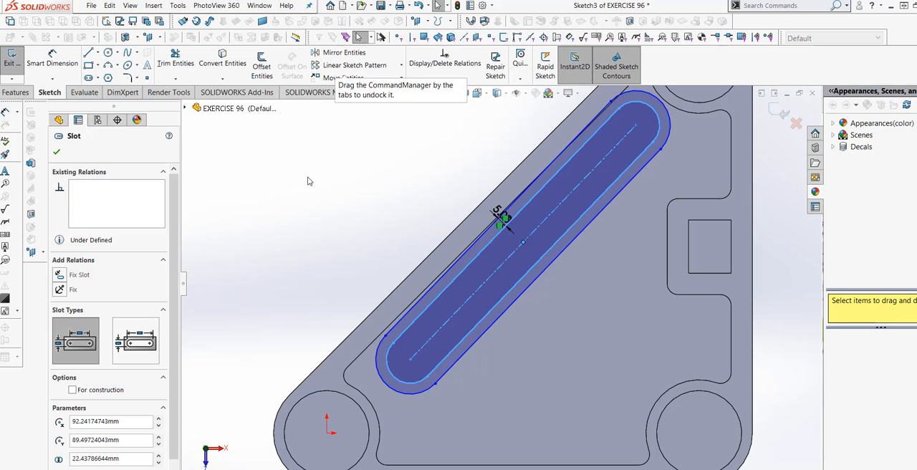
{"action": "key", "text": "Escape"}
{"action": "left_click", "coordinate": [342, 77]}
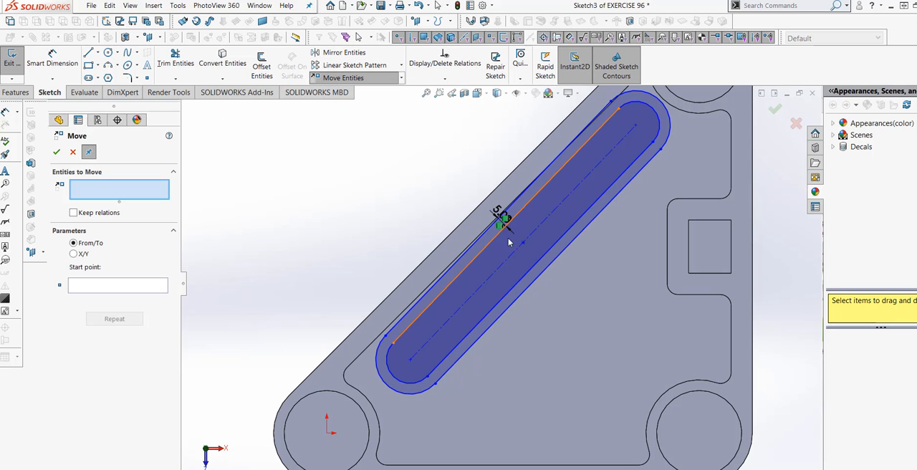
{"action": "left_click", "coordinate": [107, 286]}
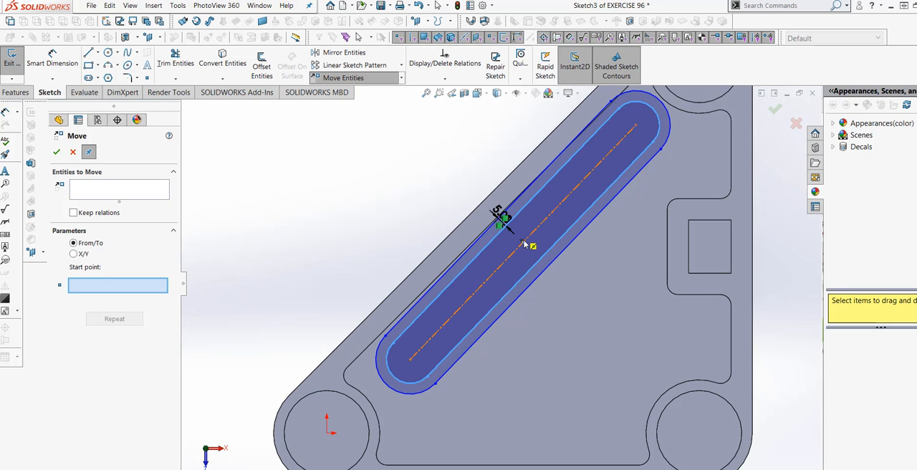
{"action": "left_click", "coordinate": [536, 269]}
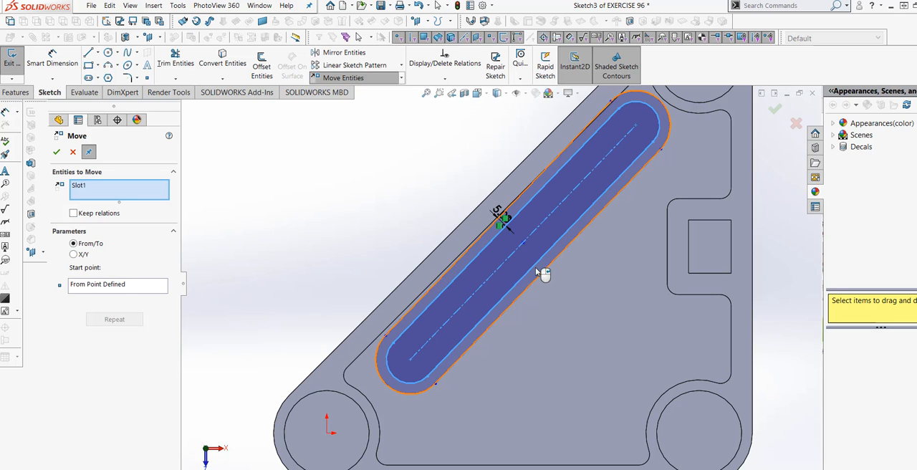
{"action": "left_click", "coordinate": [73, 152]}
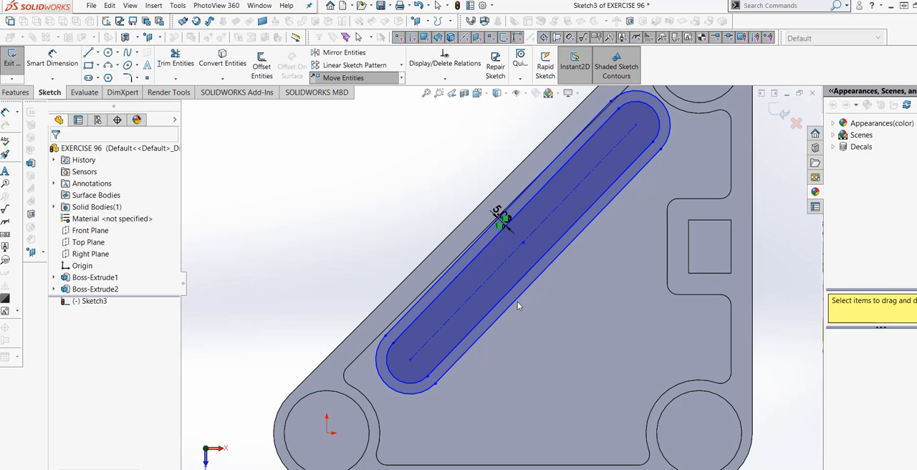
{"action": "left_click", "coordinate": [418, 7]}
Step: Move the slot and its four offset entities together from the slot's centre point, away from the slanted wall toward the pocket's middle
{"action": "left_click", "coordinate": [397, 231]}
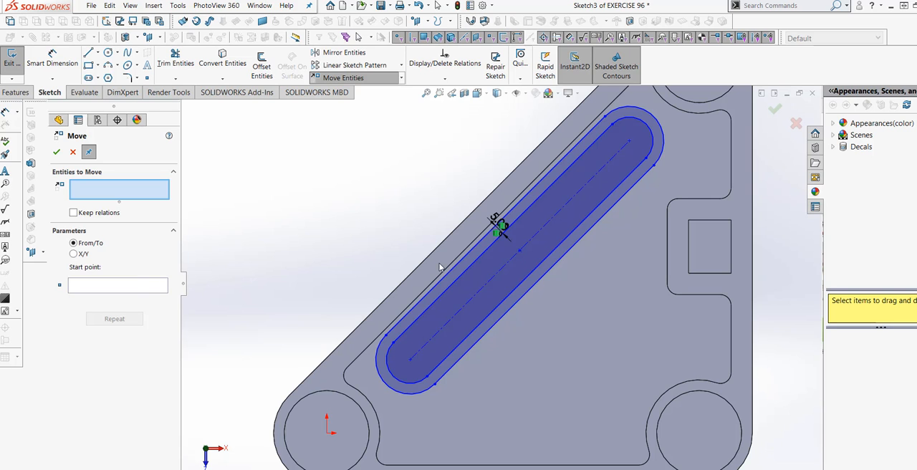
{"action": "left_click", "coordinate": [497, 280]}
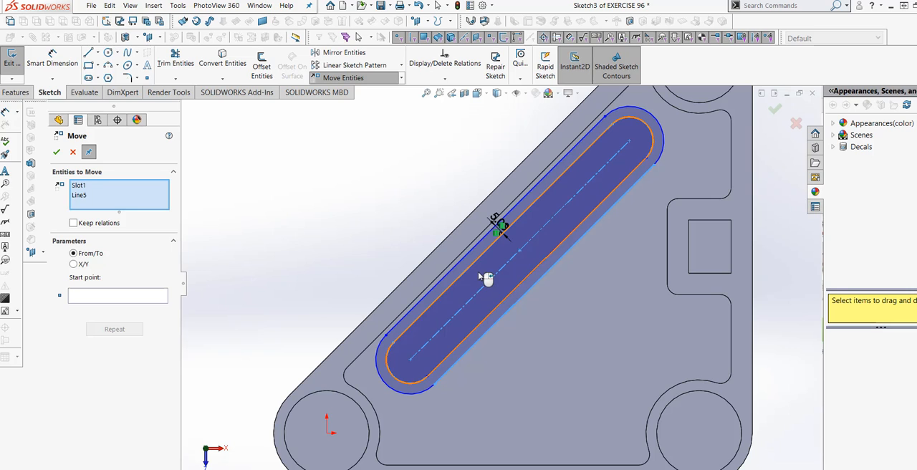
{"action": "left_click", "coordinate": [423, 300]}
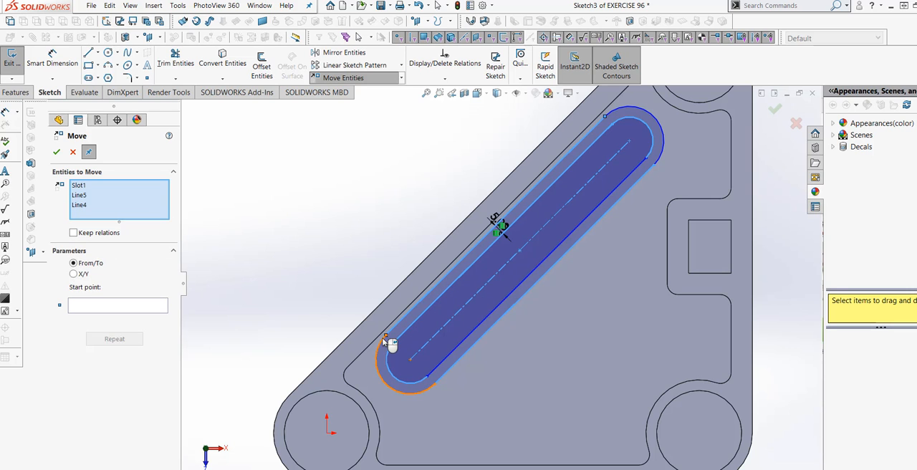
{"action": "left_click", "coordinate": [385, 341]}
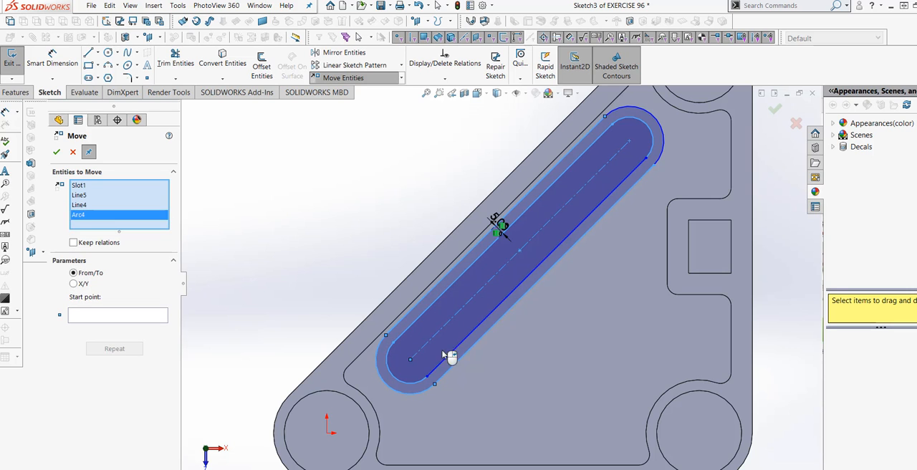
{"action": "left_click", "coordinate": [632, 122]}
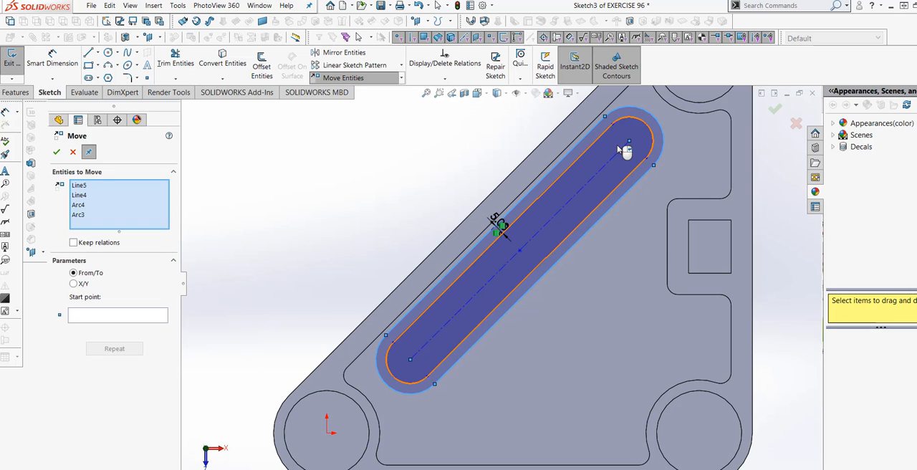
{"action": "left_click", "coordinate": [630, 173]}
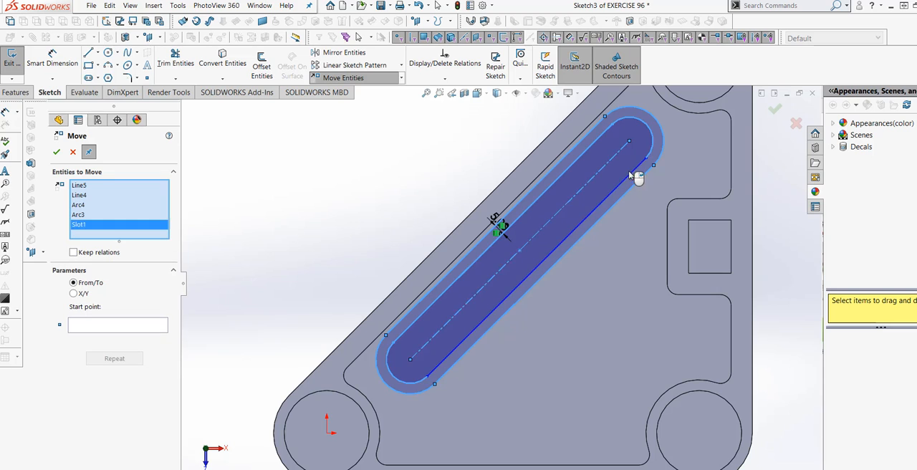
{"action": "left_click", "coordinate": [106, 329]}
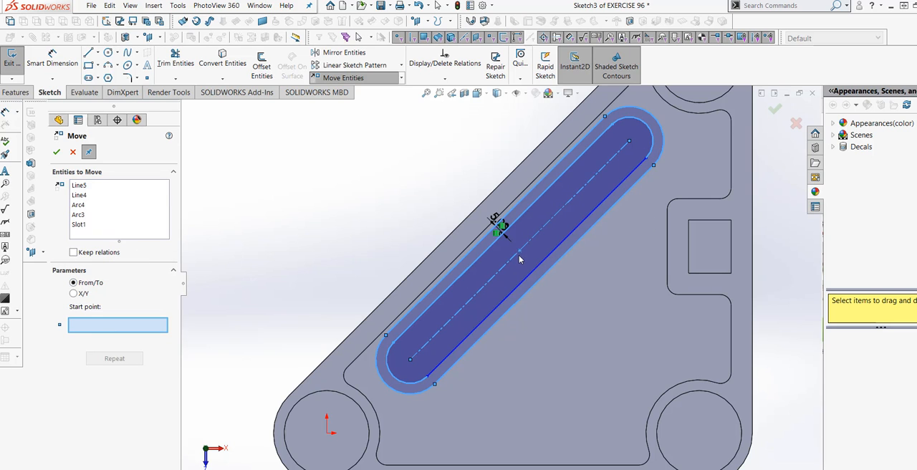
{"action": "left_click", "coordinate": [520, 251]}
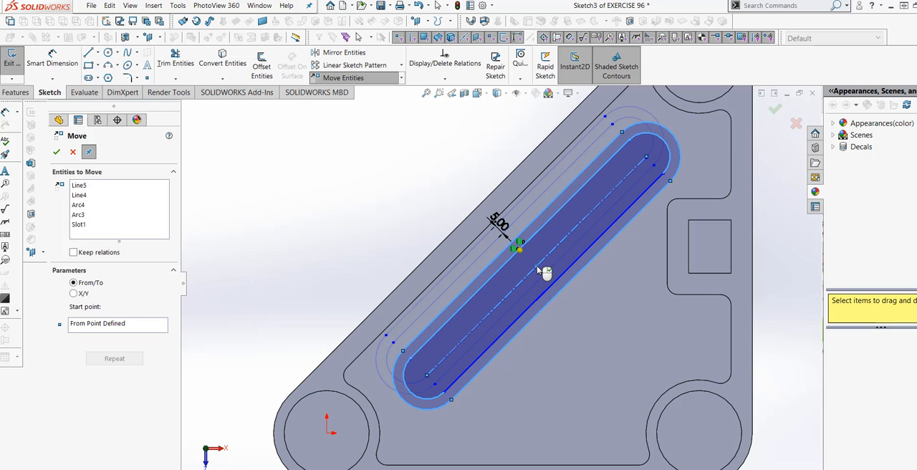
{"action": "left_click", "coordinate": [537, 266]}
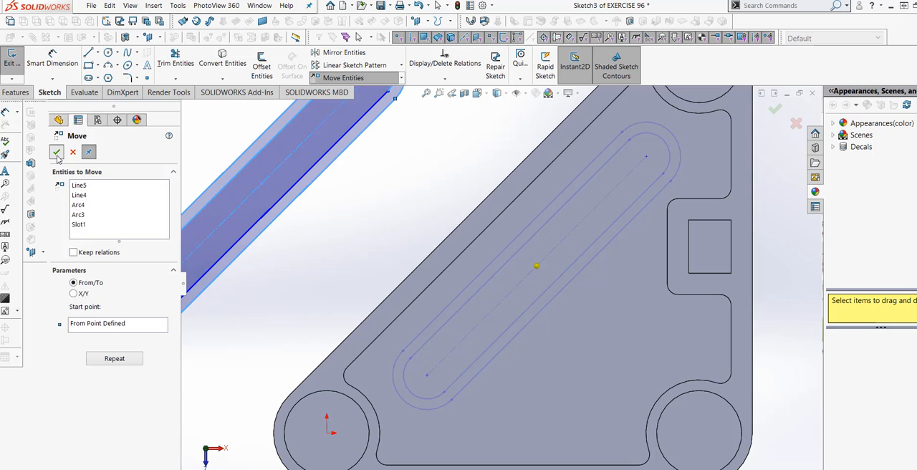
{"action": "left_click", "coordinate": [56, 152]}
Step: Extrude the slot-shaped ring as a merged boss from the floor up to a vertex on the frame's top inner edge
{"action": "key", "text": "ctrl+7"}
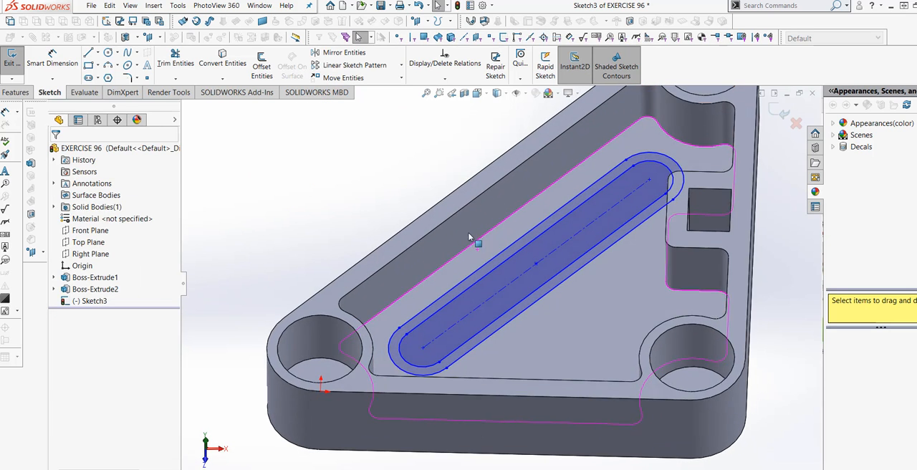
{"action": "scroll", "coordinate": [539, 303], "scroll_direction": "up", "scroll_amount": 2}
{"action": "middle_click_drag", "start_coordinate": [538, 303], "coordinate": [537, 330]}
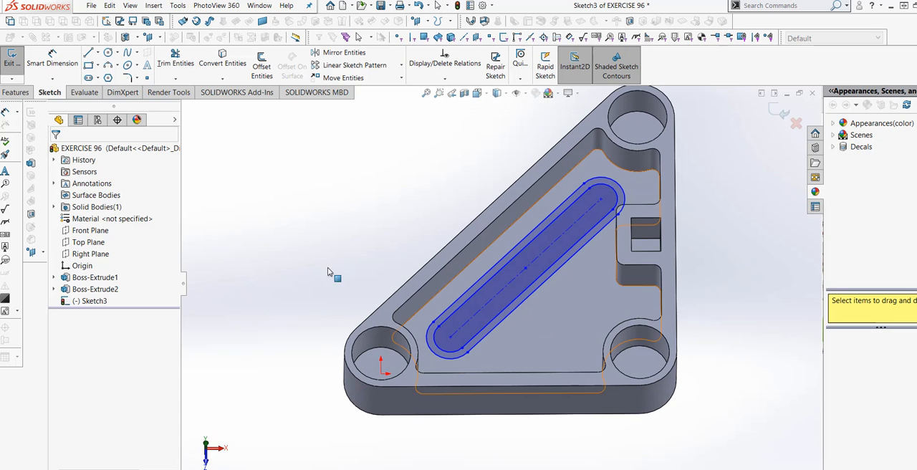
{"action": "left_click", "coordinate": [17, 92]}
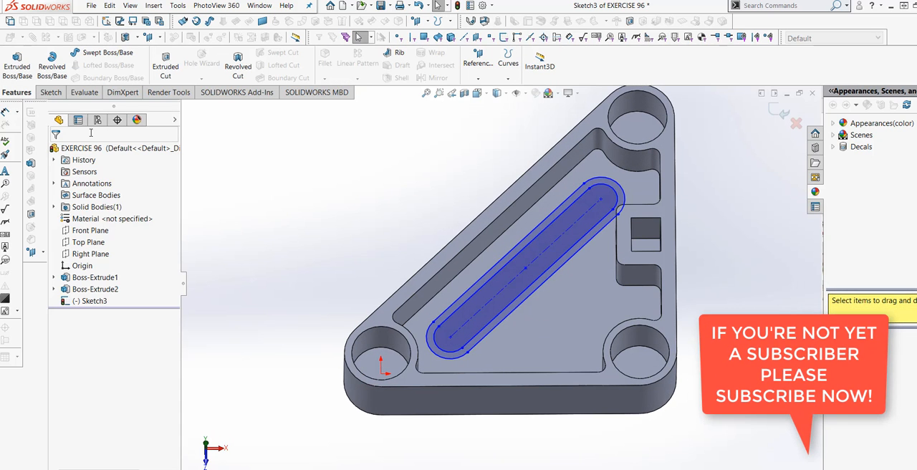
{"action": "left_click", "coordinate": [17, 64]}
{"action": "middle_click_drag", "start_coordinate": [526, 349], "coordinate": [516, 318]}
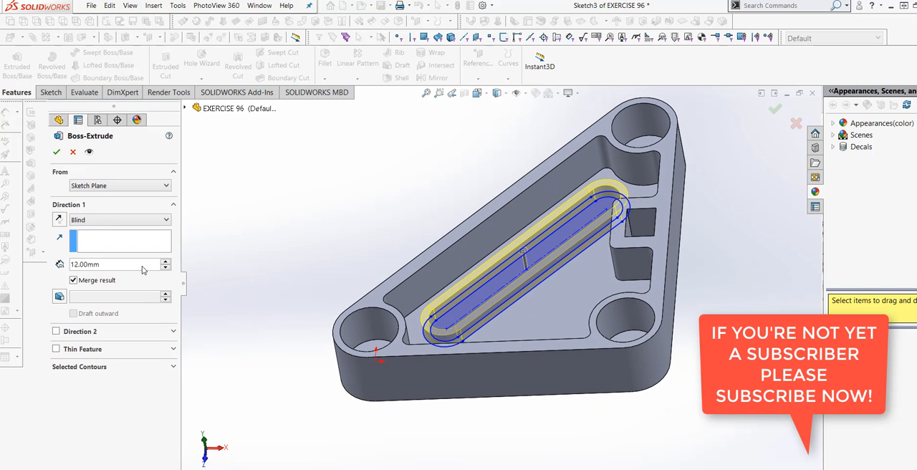
{"action": "left_click", "coordinate": [153, 221]}
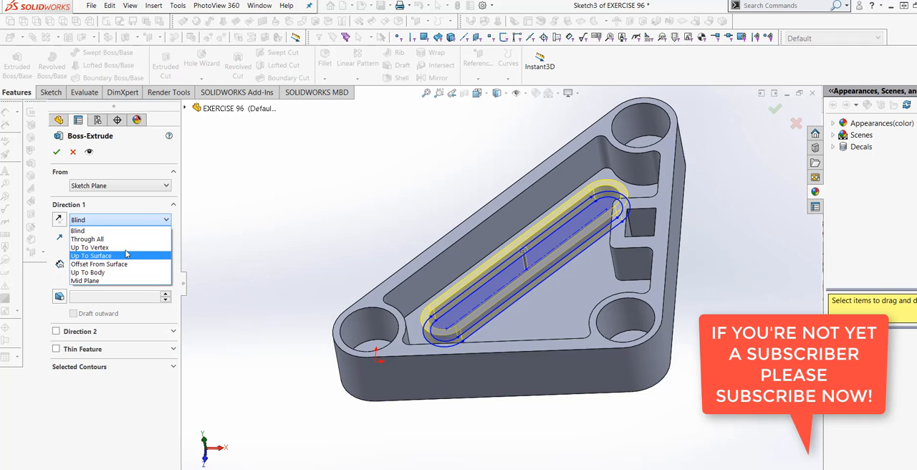
{"action": "left_click", "coordinate": [147, 247]}
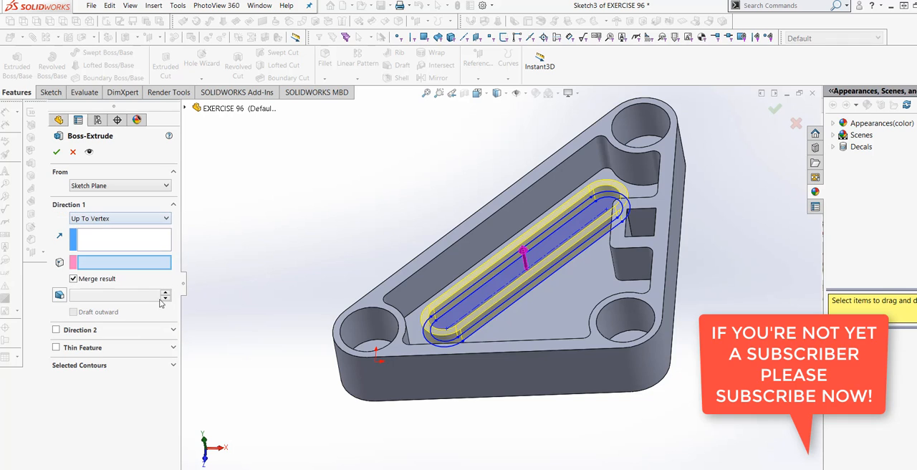
{"action": "left_click", "coordinate": [386, 296]}
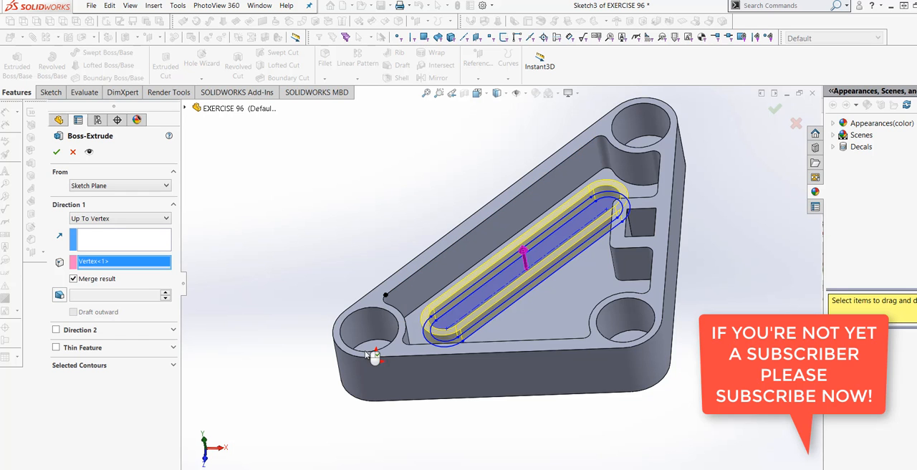
{"action": "mouse_move", "coordinate": [335, 380]}
{"action": "middle_mouse_down"}
{"action": "mouse_move", "coordinate": [332, 337]}
{"action": "mouse_move", "coordinate": [374, 373]}
{"action": "mouse_move", "coordinate": [344, 387]}
{"action": "middle_mouse_up"}
{"action": "left_click", "coordinate": [56, 153]}
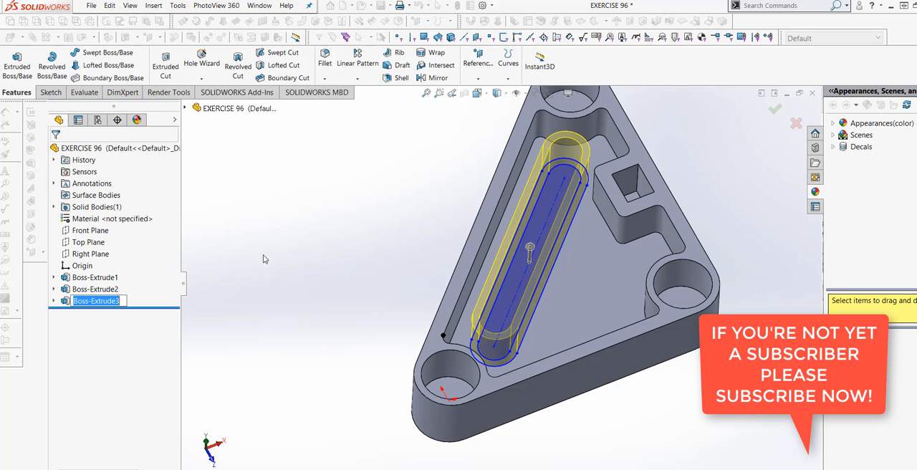
{"action": "middle_click_drag", "start_coordinate": [354, 270], "coordinate": [334, 278]}
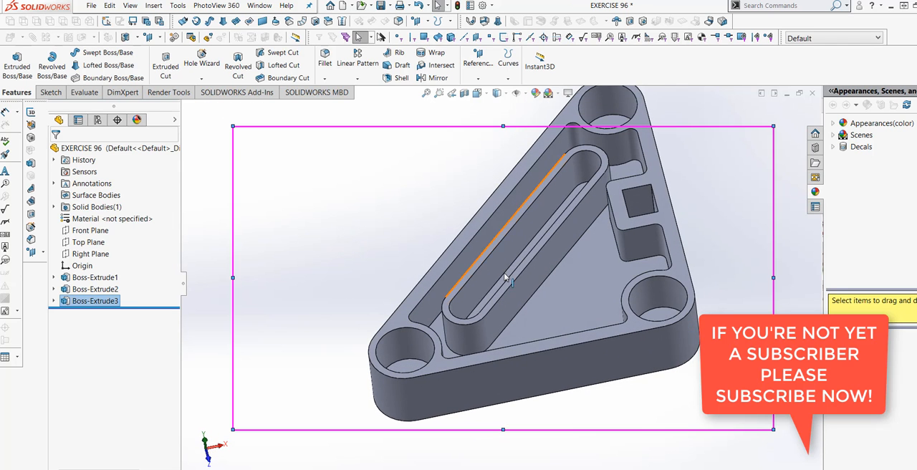
{"action": "scroll", "coordinate": [520, 305], "scroll_direction": "down", "scroll_amount": 2}
{"action": "scroll", "coordinate": [553, 309], "scroll_direction": "up", "scroll_amount": 4}
{"action": "middle_click_drag", "start_coordinate": [554, 308], "coordinate": [629, 254]}
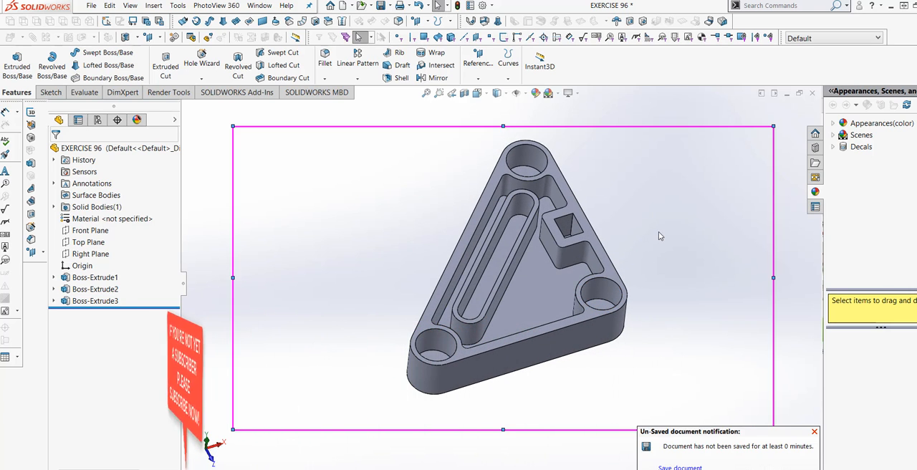
Step: Apply the mercury.p2m appearance from the legacy metals materials folder to the whole part
{"action": "left_click", "coordinate": [535, 94]}
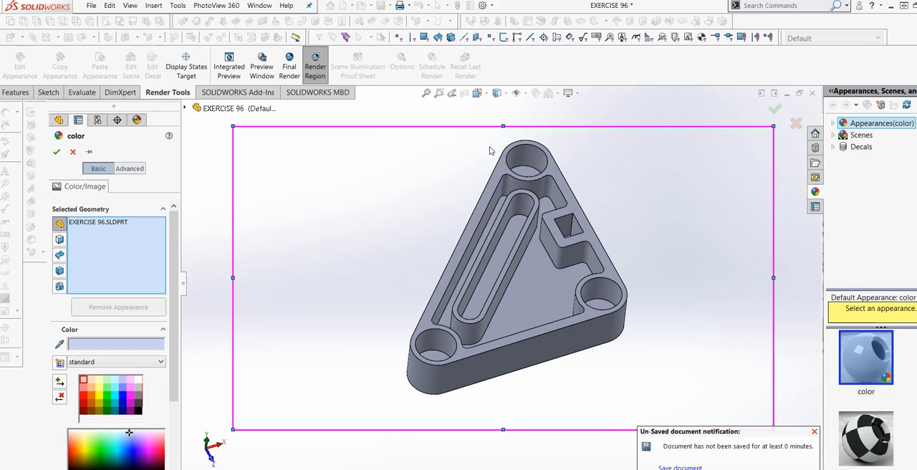
{"action": "left_click", "coordinate": [140, 169]}
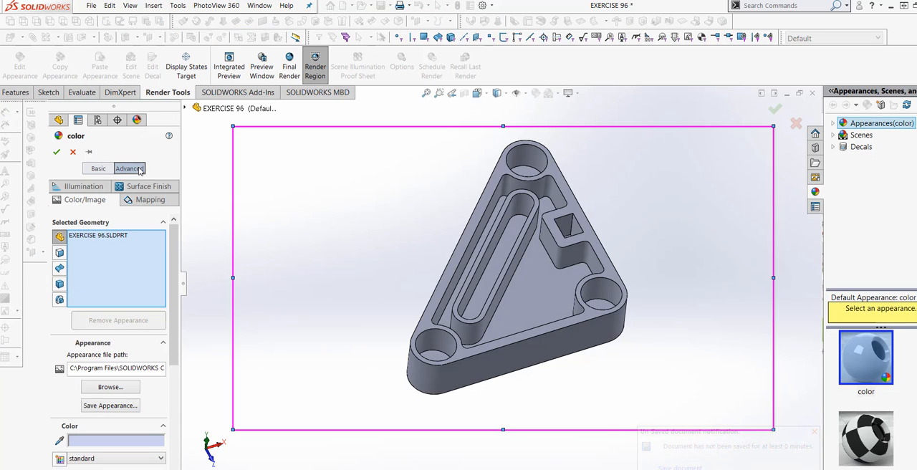
{"action": "left_click", "coordinate": [109, 387]}
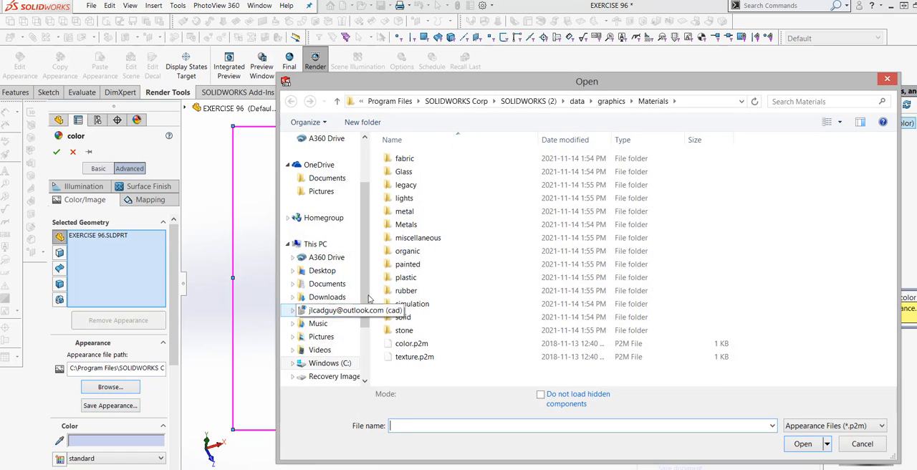
{"action": "double_click", "coordinate": [483, 186]}
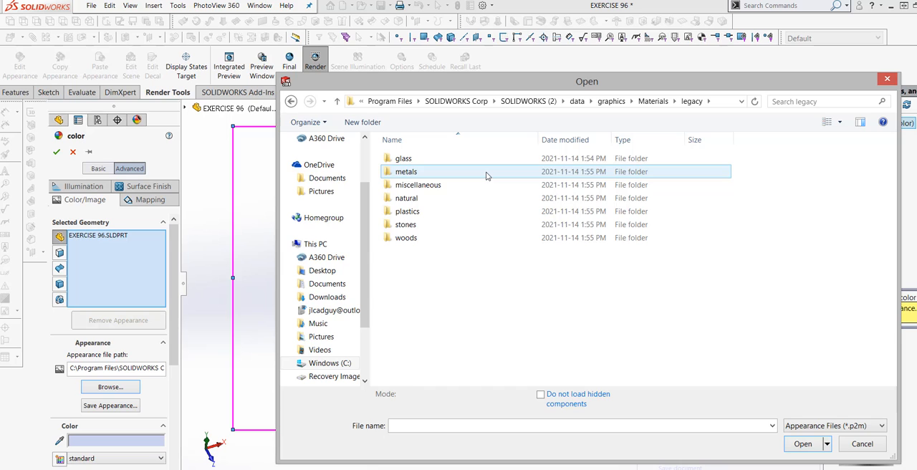
{"action": "double_click", "coordinate": [486, 173]}
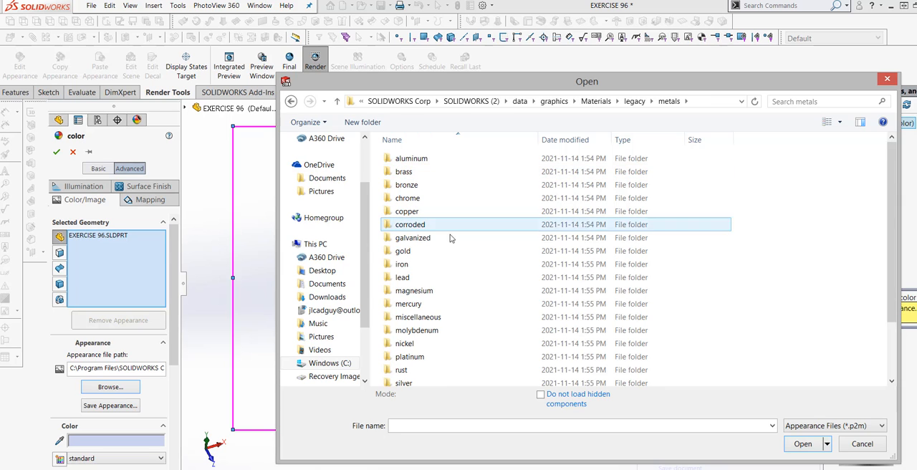
{"action": "scroll", "coordinate": [461, 259], "scroll_direction": "down", "scroll_amount": 1}
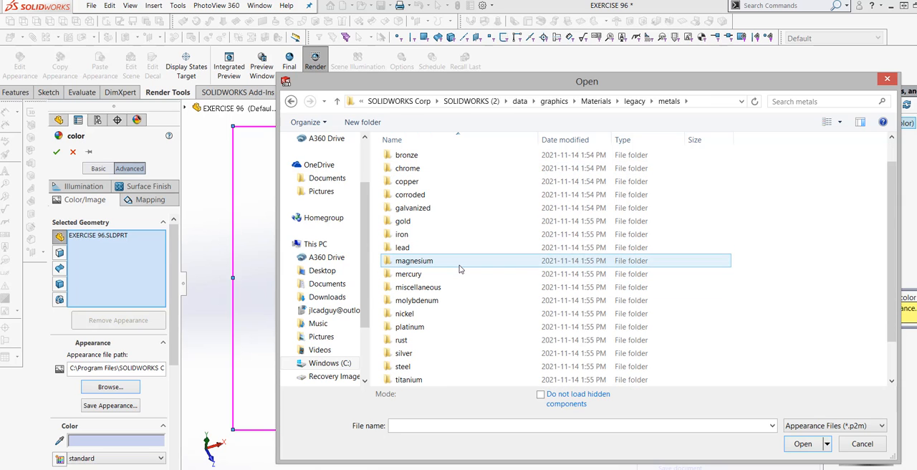
{"action": "double_click", "coordinate": [461, 276]}
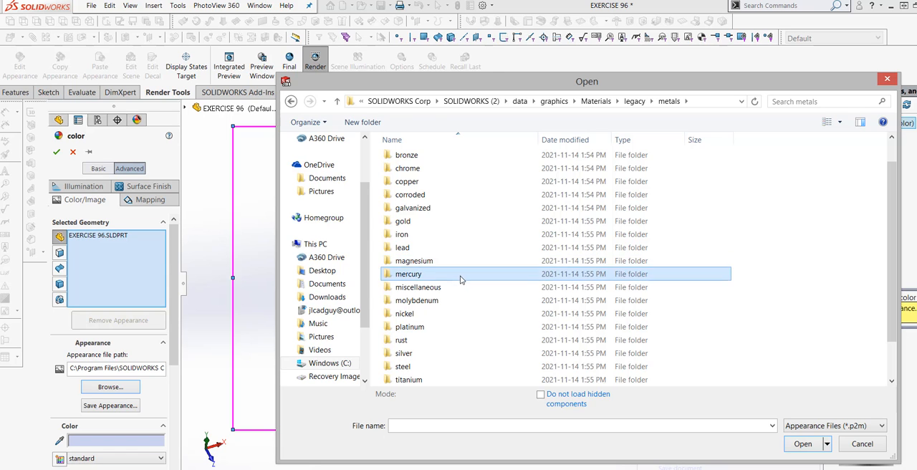
{"action": "left_click", "coordinate": [422, 158]}
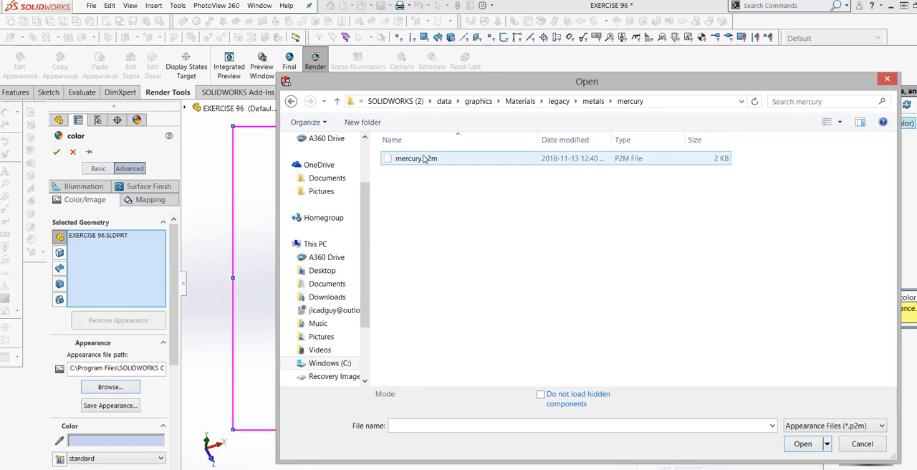
{"action": "left_click", "coordinate": [804, 435]}
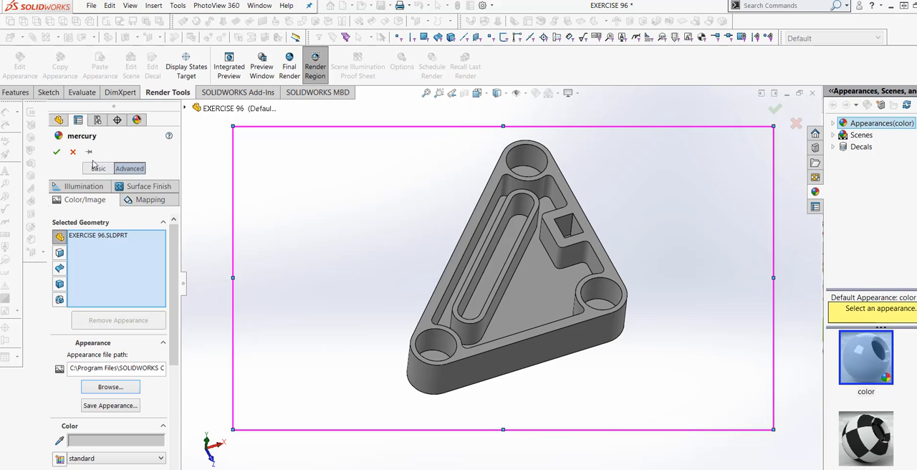
{"action": "left_click", "coordinate": [56, 152]}
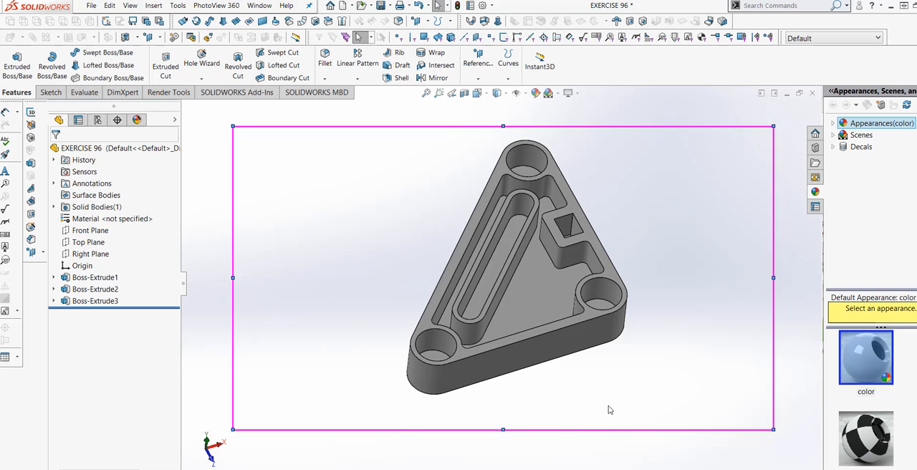
Step: Start a PhotoView 360 final render of the part in a tilted view showing the pocket and slot wall
{"action": "middle_click_drag", "start_coordinate": [619, 401], "coordinate": [555, 269]}
{"action": "scroll", "coordinate": [549, 283], "scroll_direction": "up", "scroll_amount": 1}
{"action": "scroll", "coordinate": [553, 226], "scroll_direction": "down", "scroll_amount": 1}
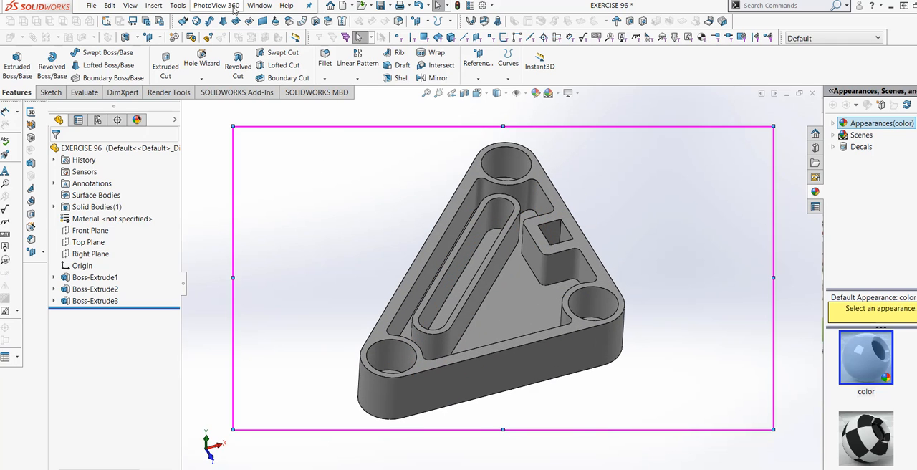
{"action": "left_click", "coordinate": [222, 7]}
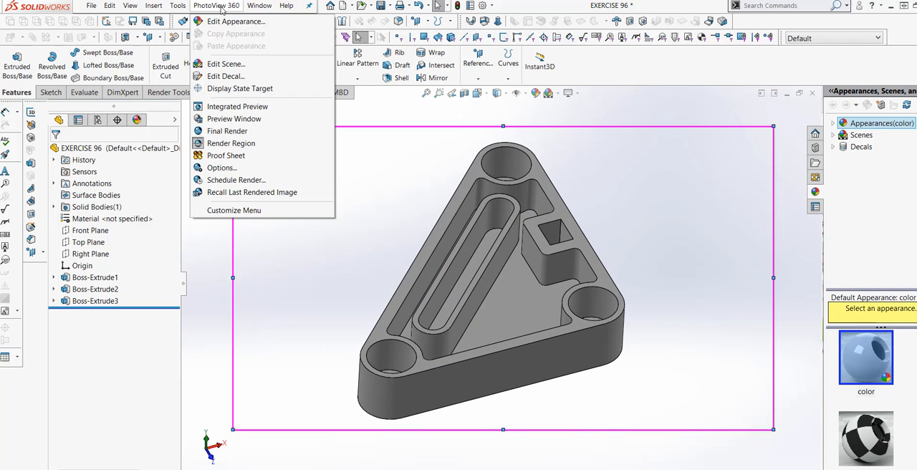
{"action": "left_click", "coordinate": [237, 132]}
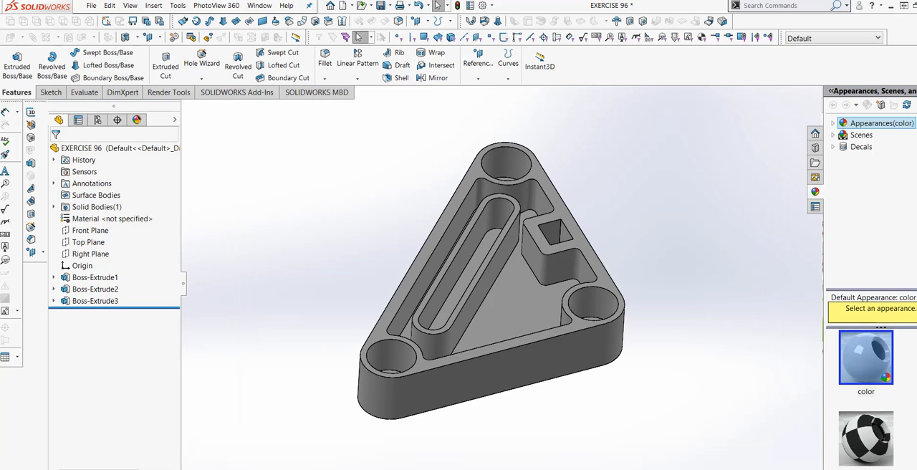